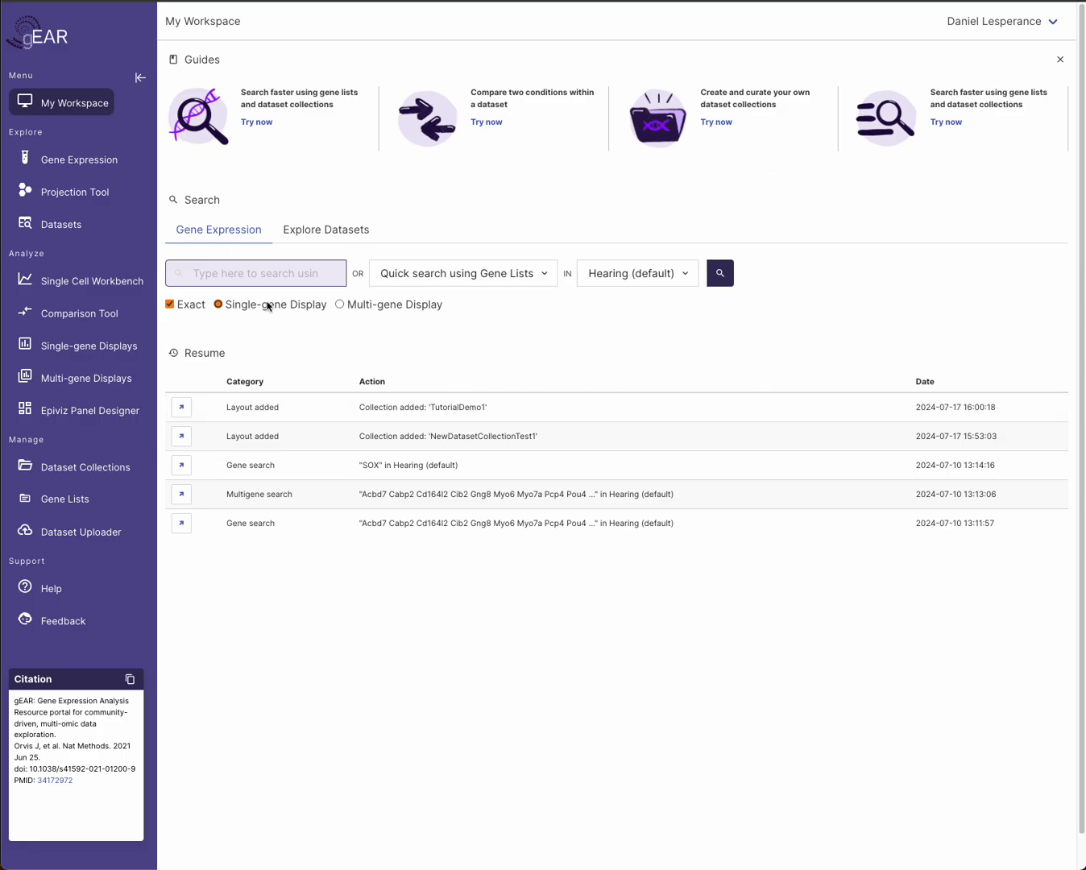
Open the single-gene display curator and select the public dataset "4-6wks, mouse, scRNA-seq, utricle Atoh1-transduced supporting cells"
left_click(1031, 31)
left_click(119, 349)
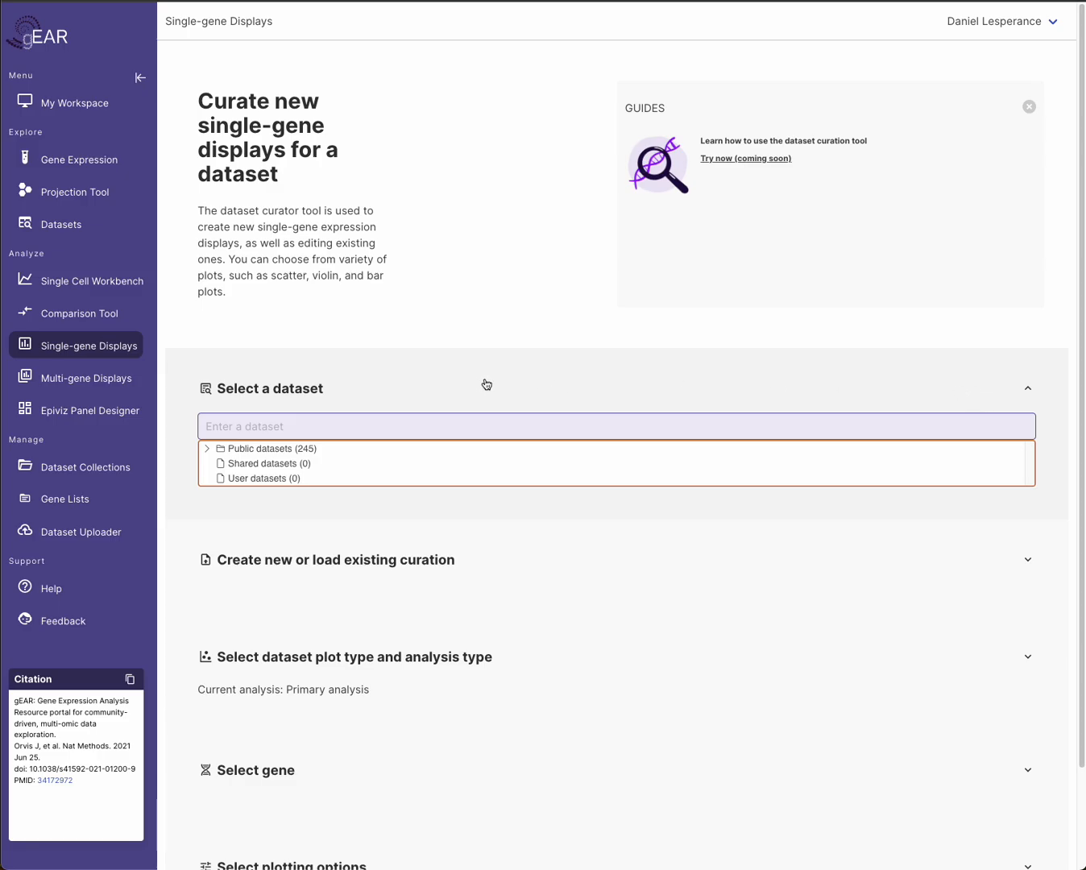
scroll(331, 596, "down", 3)
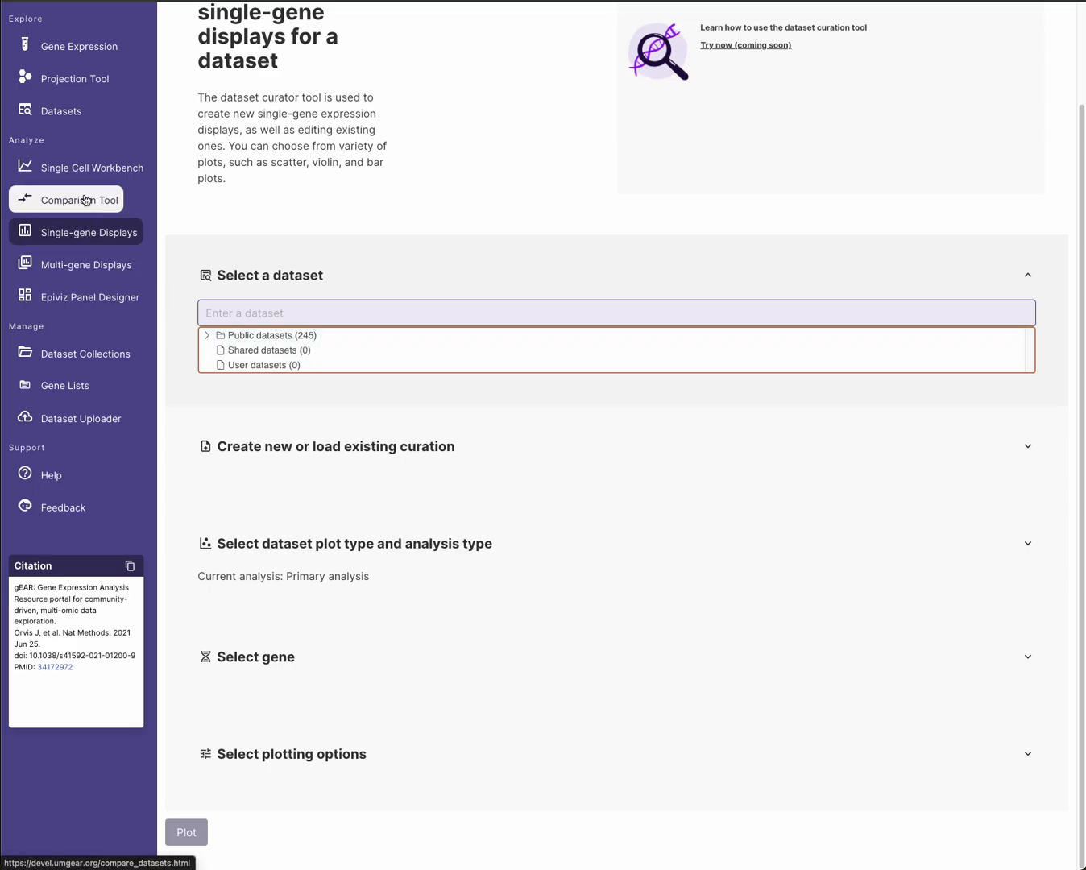
left_click(208, 336)
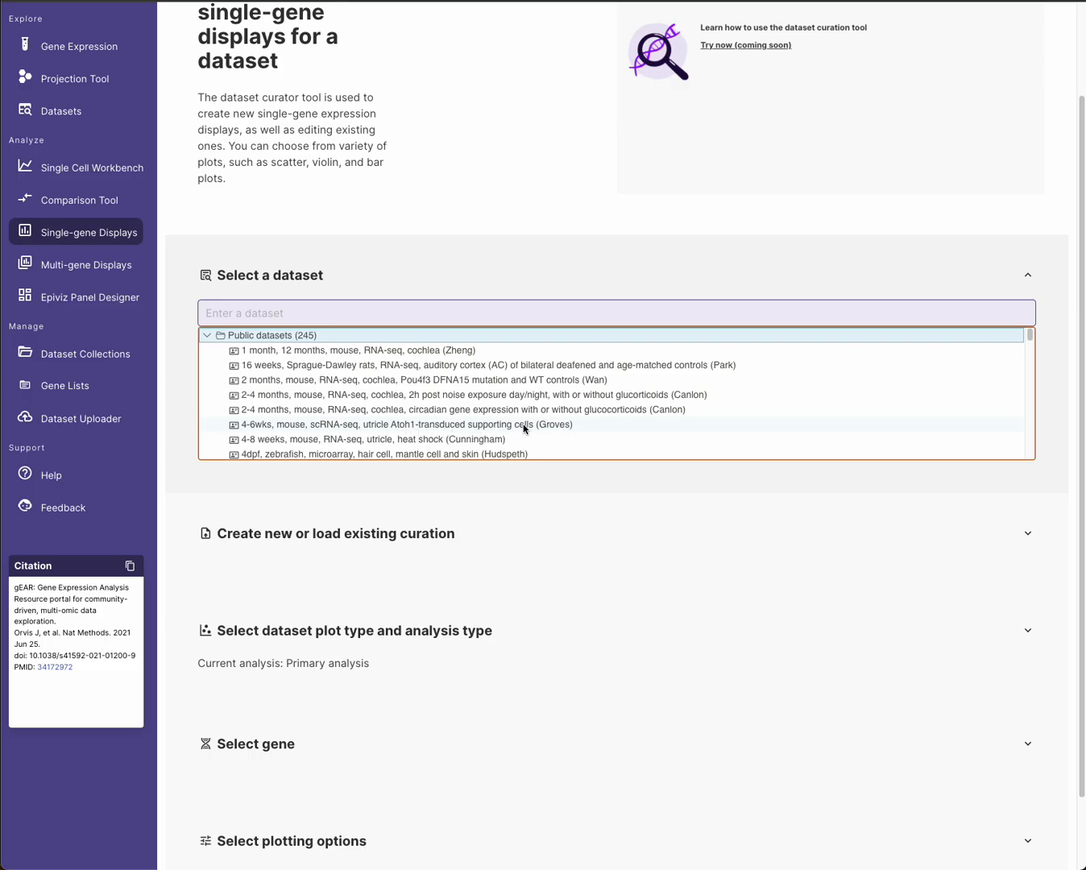
left_click(551, 428)
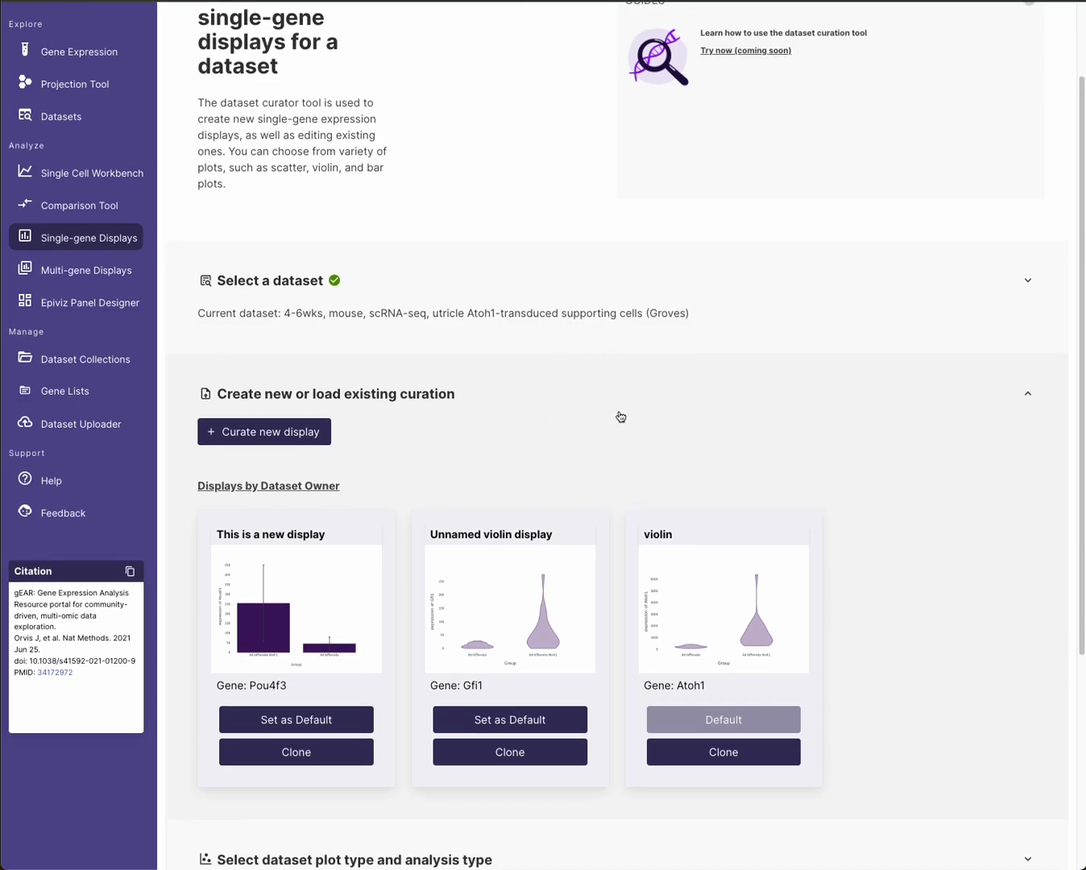
Review the dataset owner's existing displays and start curating a new display
scroll(621, 418, "down", 2)
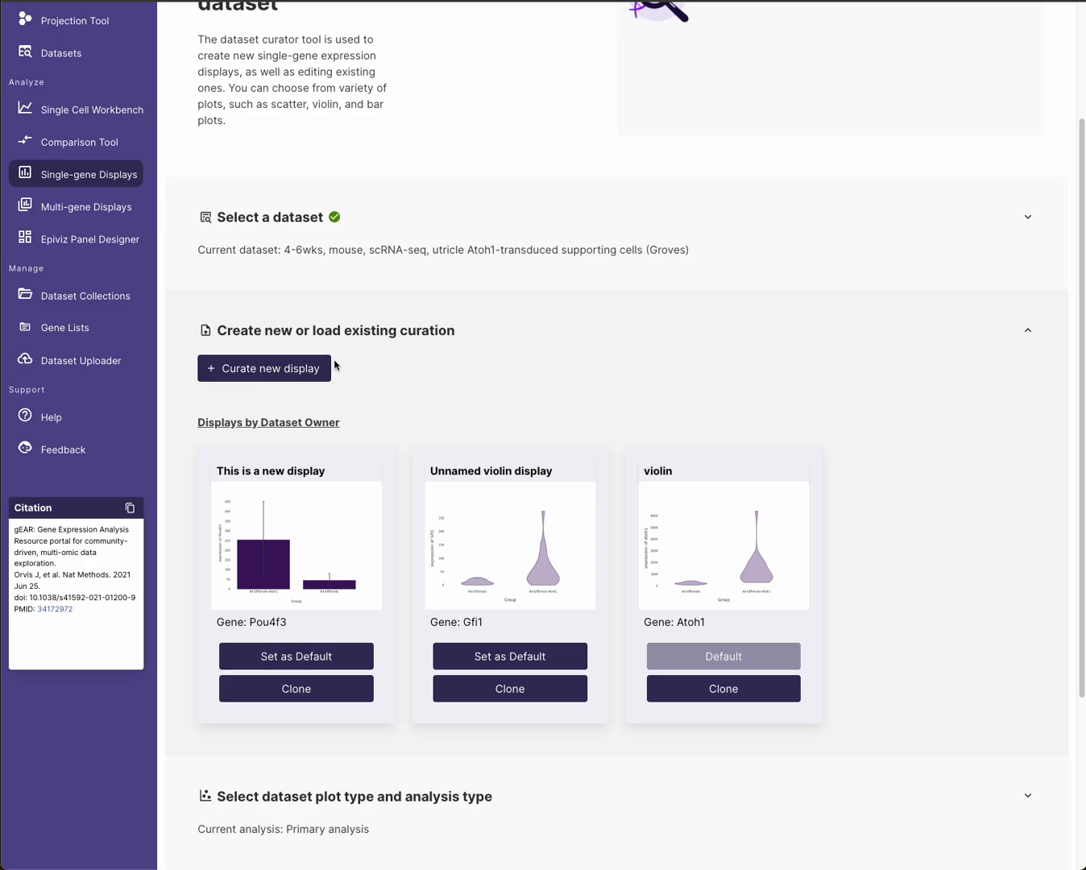
scroll(329, 584, "down", 2)
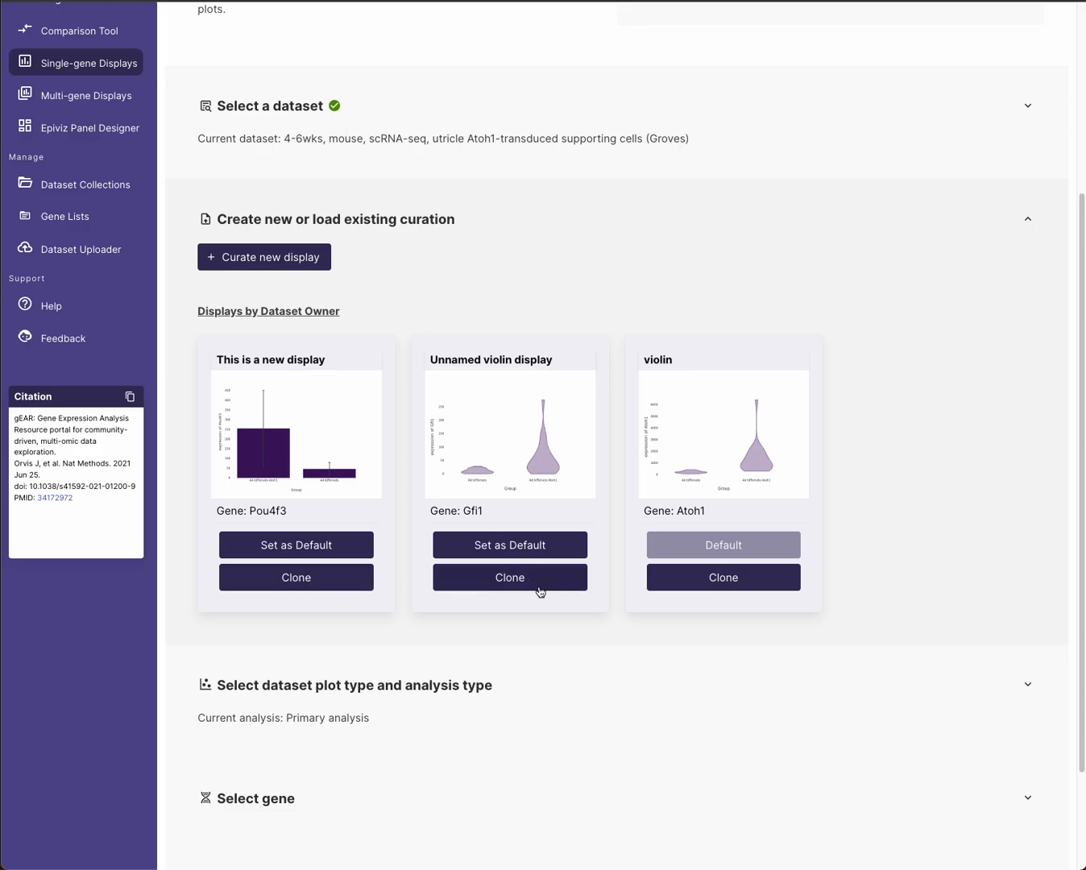
scroll(296, 435, "up", 1)
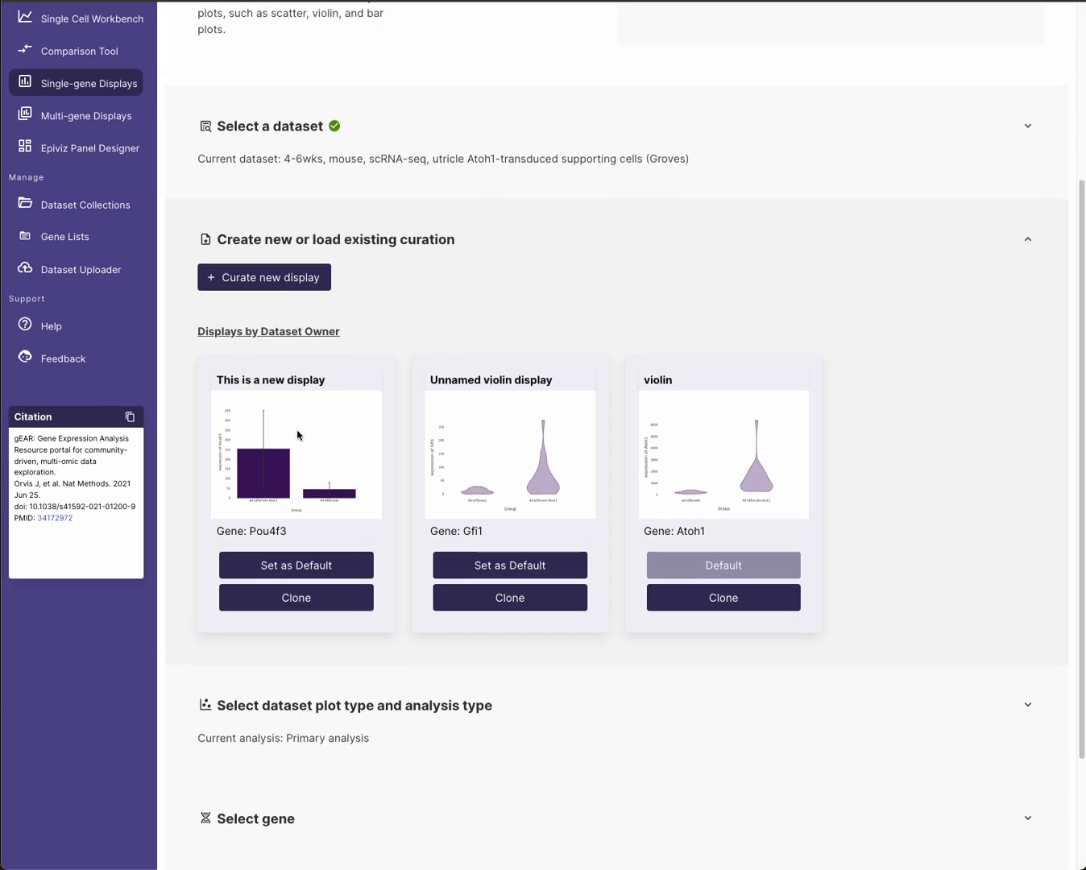
left_click(278, 279)
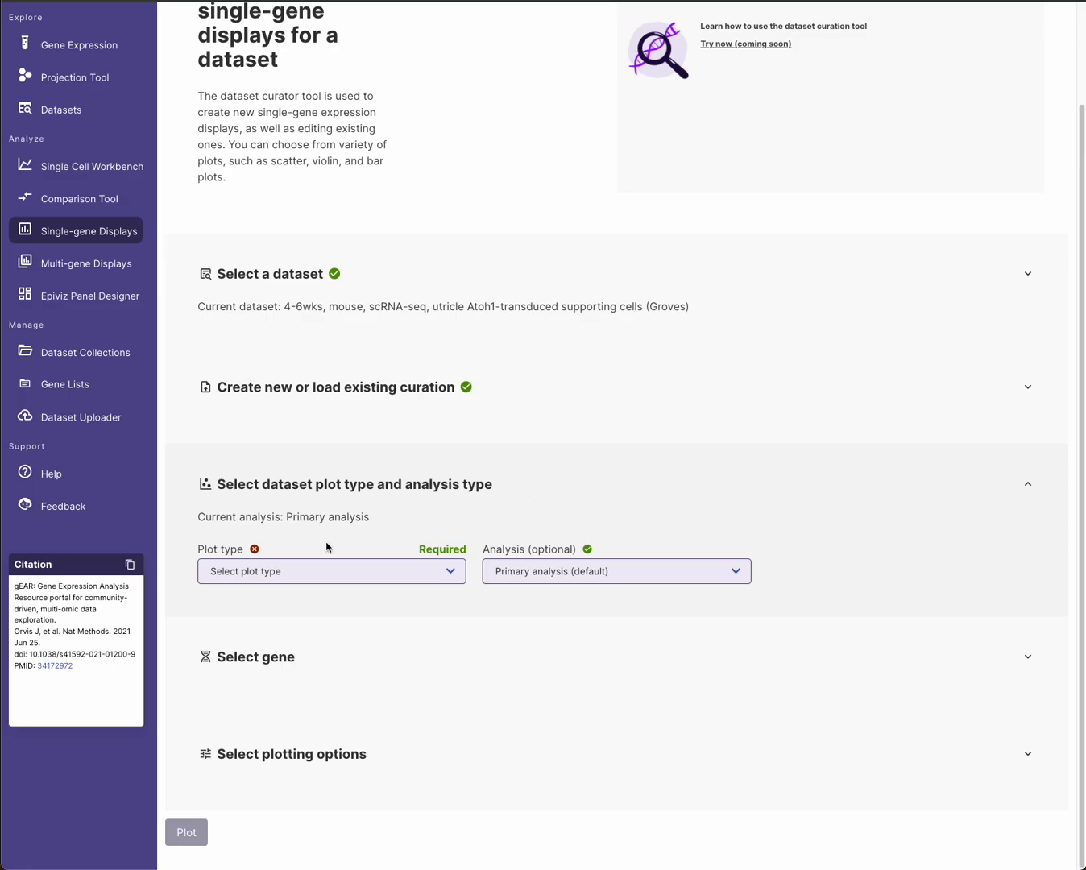
Review the available plot types and choose Violin, keeping the default primary analysis
left_click(406, 573)
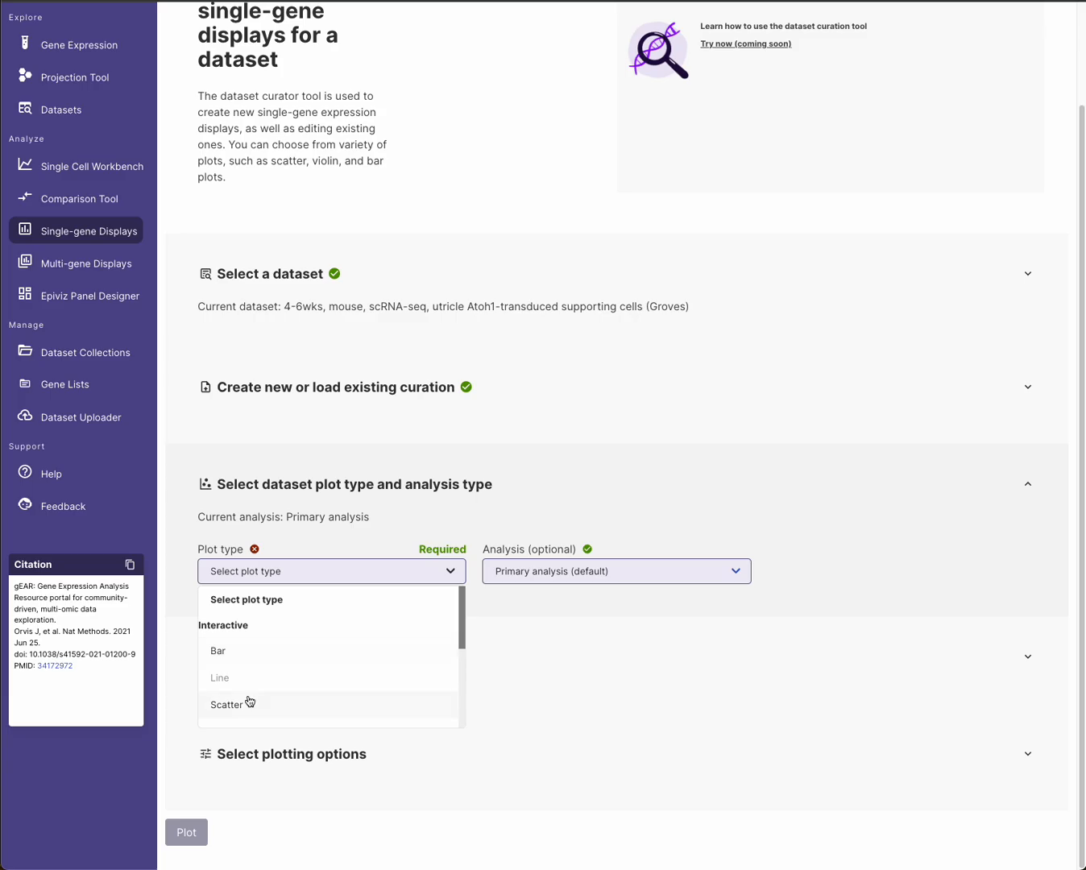
scroll(280, 680, "down", 3)
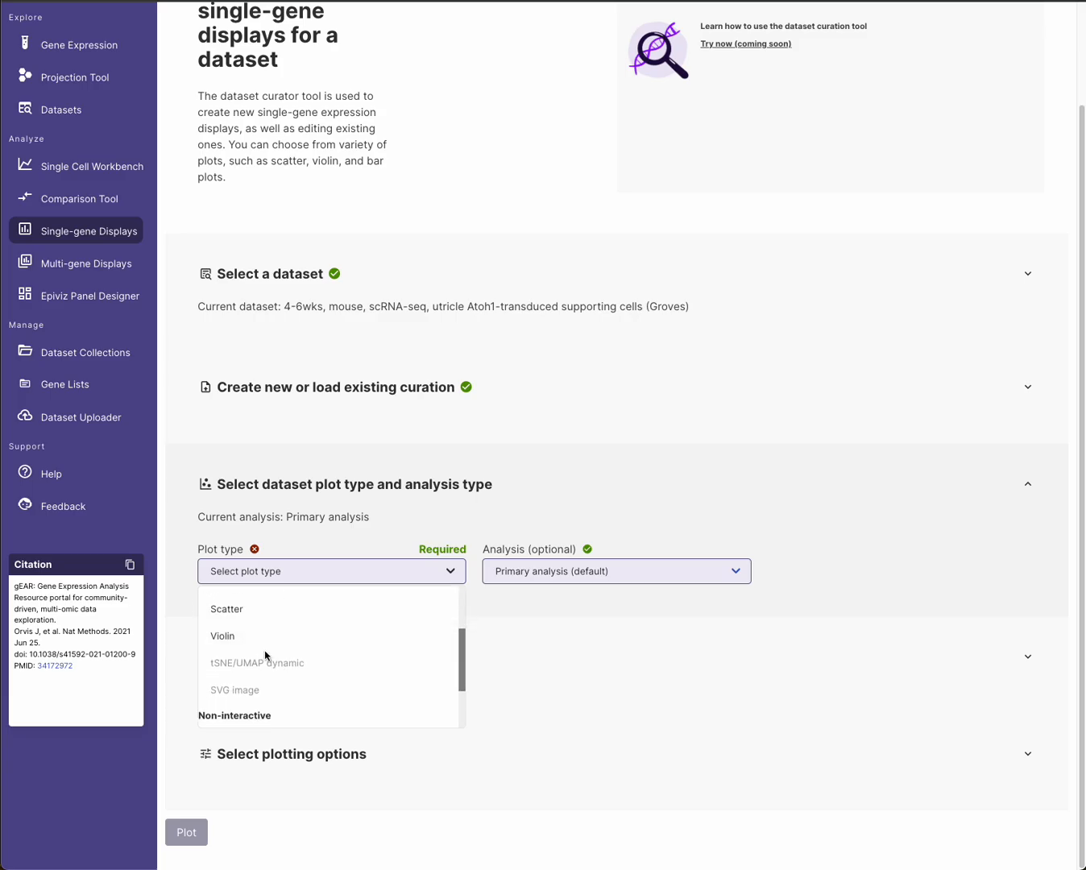
scroll(249, 641, "down", 2)
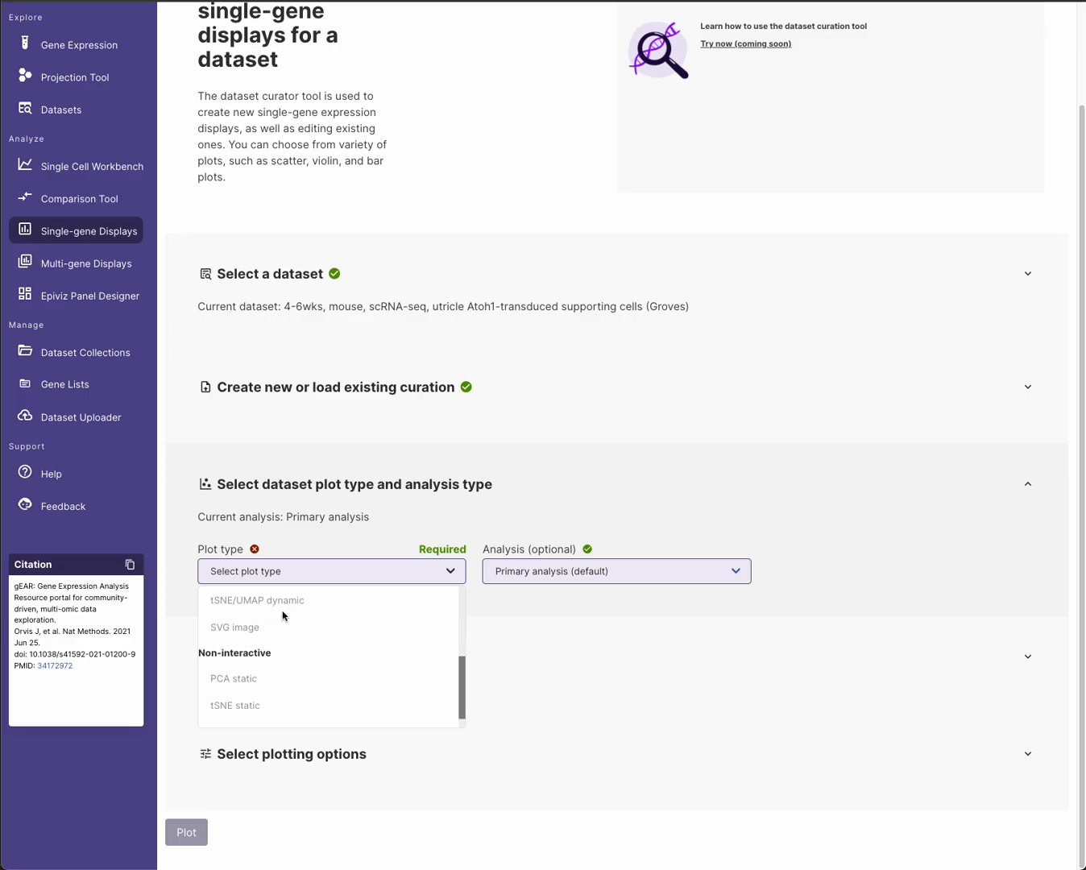
scroll(282, 624, "down", 1)
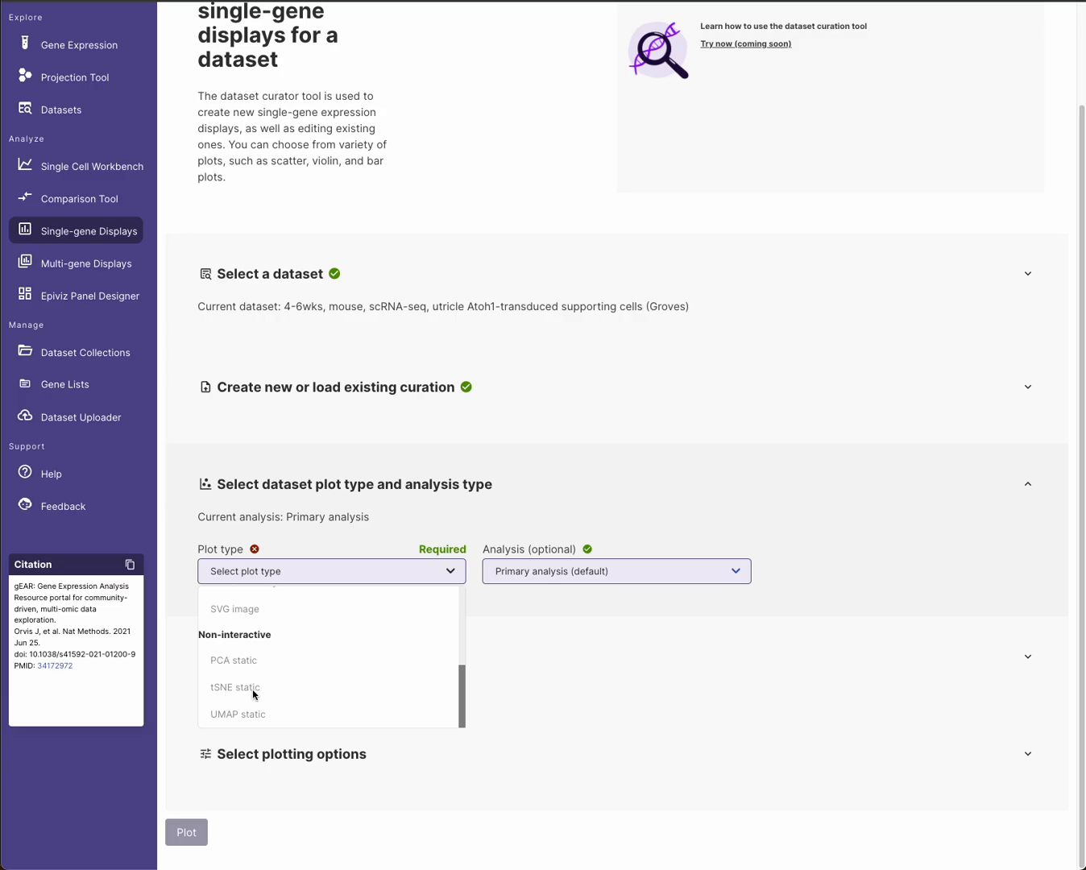
scroll(278, 721, "up", 3)
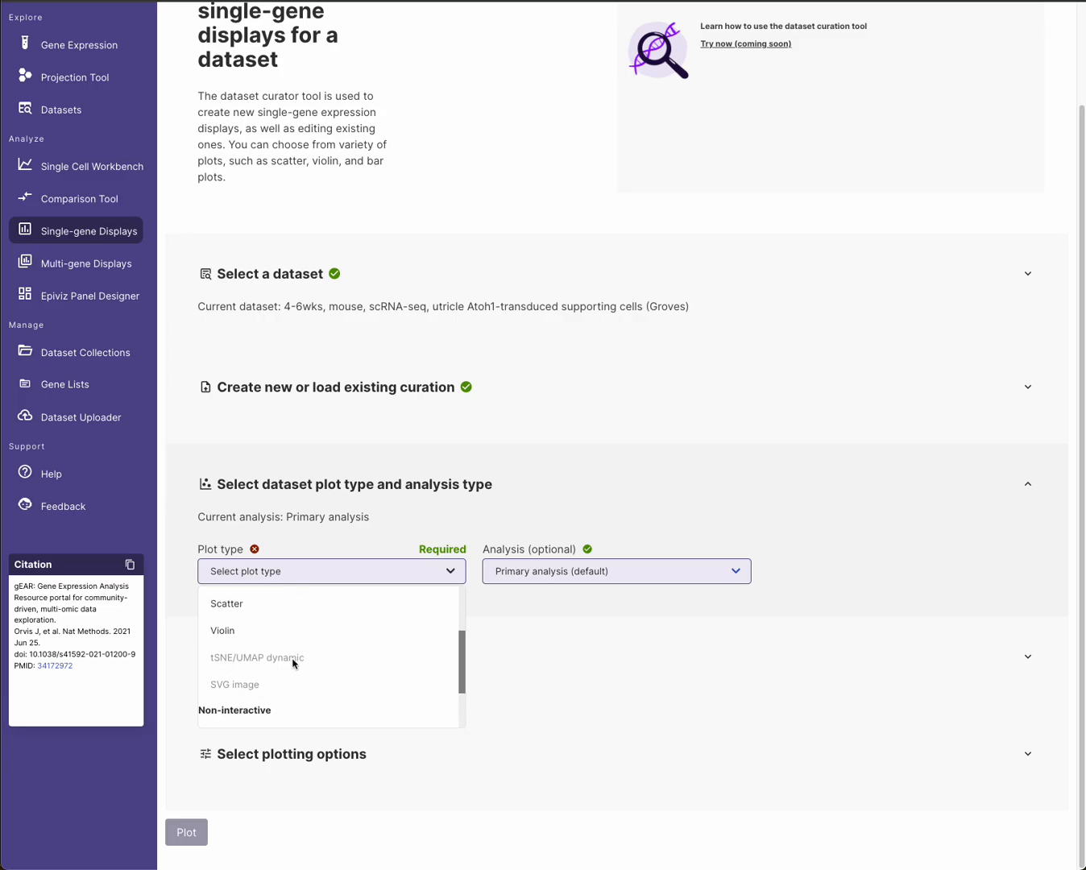
left_click(461, 570)
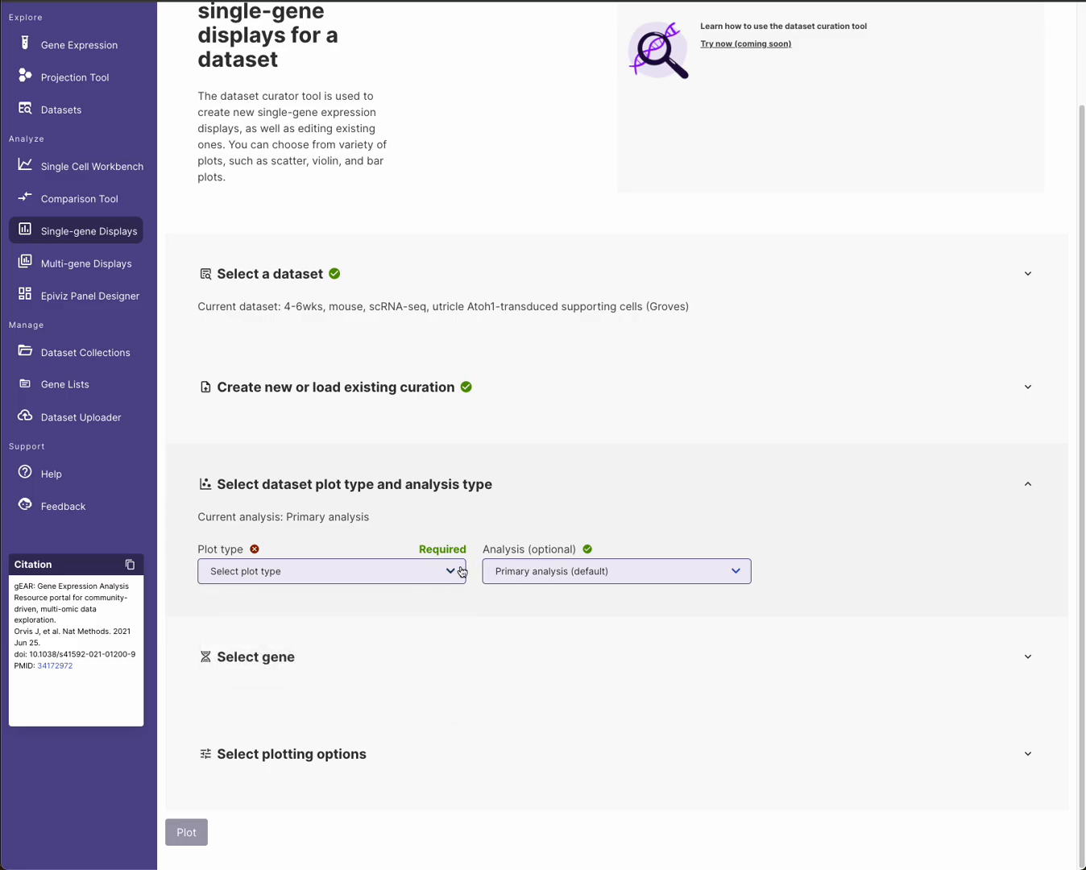
left_click(435, 577)
scroll(323, 644, "up", 4)
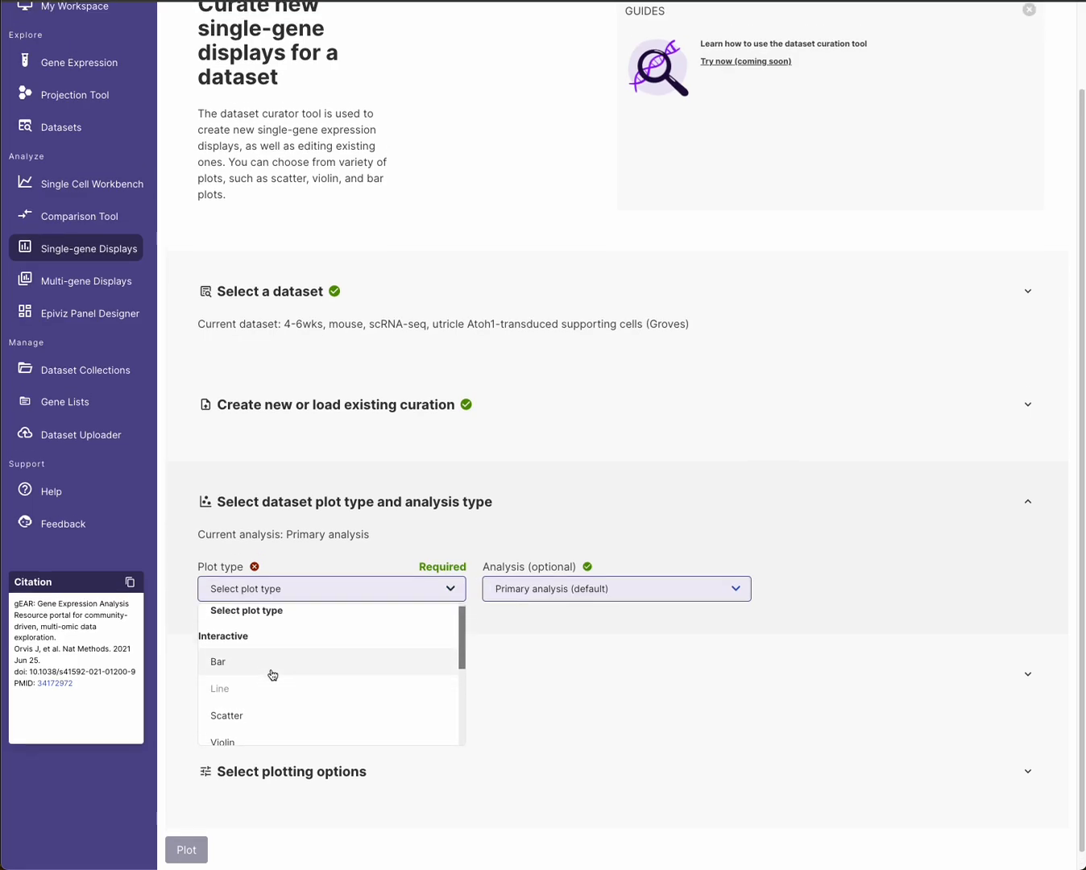
scroll(271, 675, "down", 1)
left_click(255, 727)
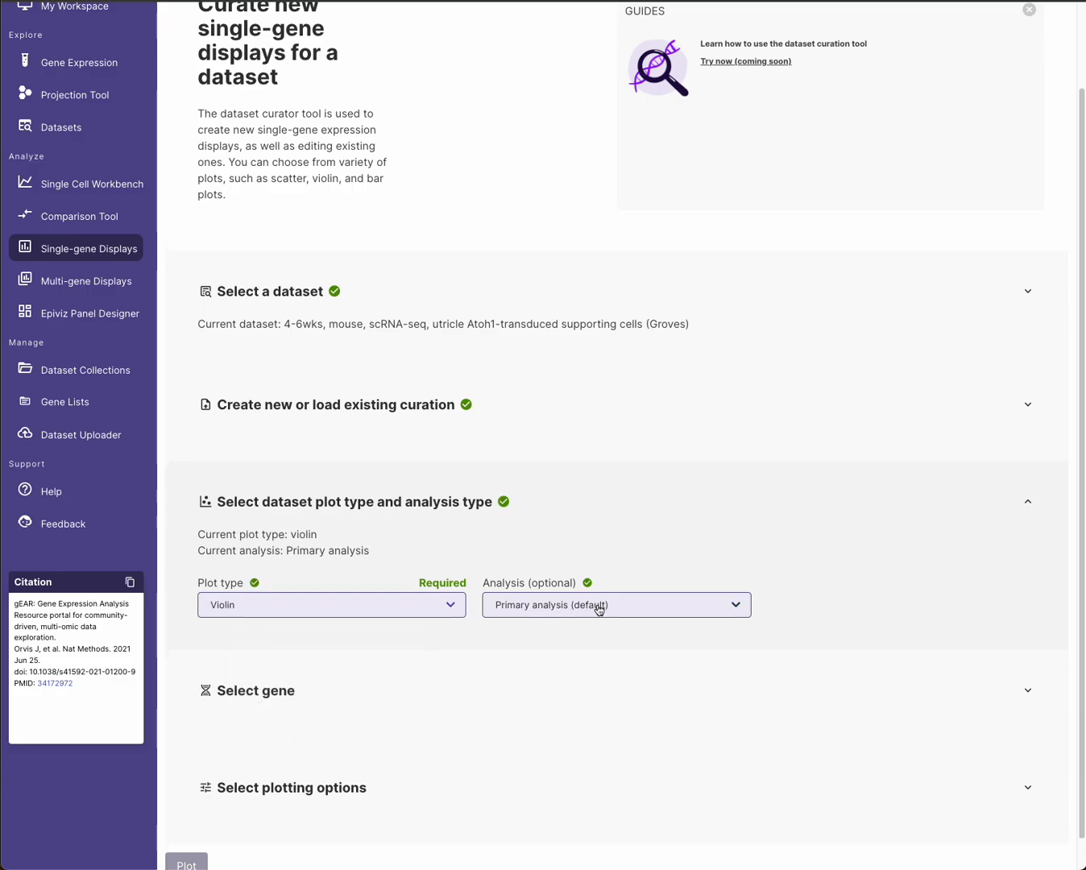
left_click(627, 606)
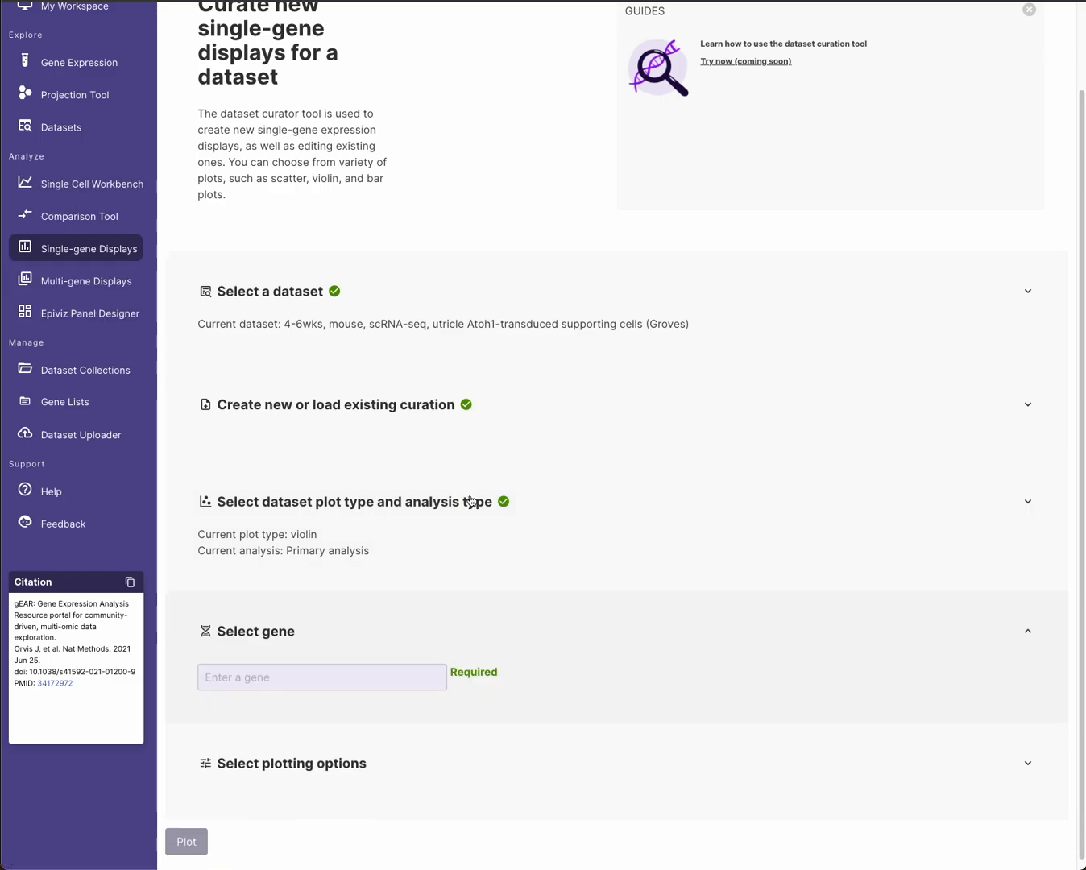
Search for SOX2 and select Sox2 as the gene to plot
left_click(288, 679)
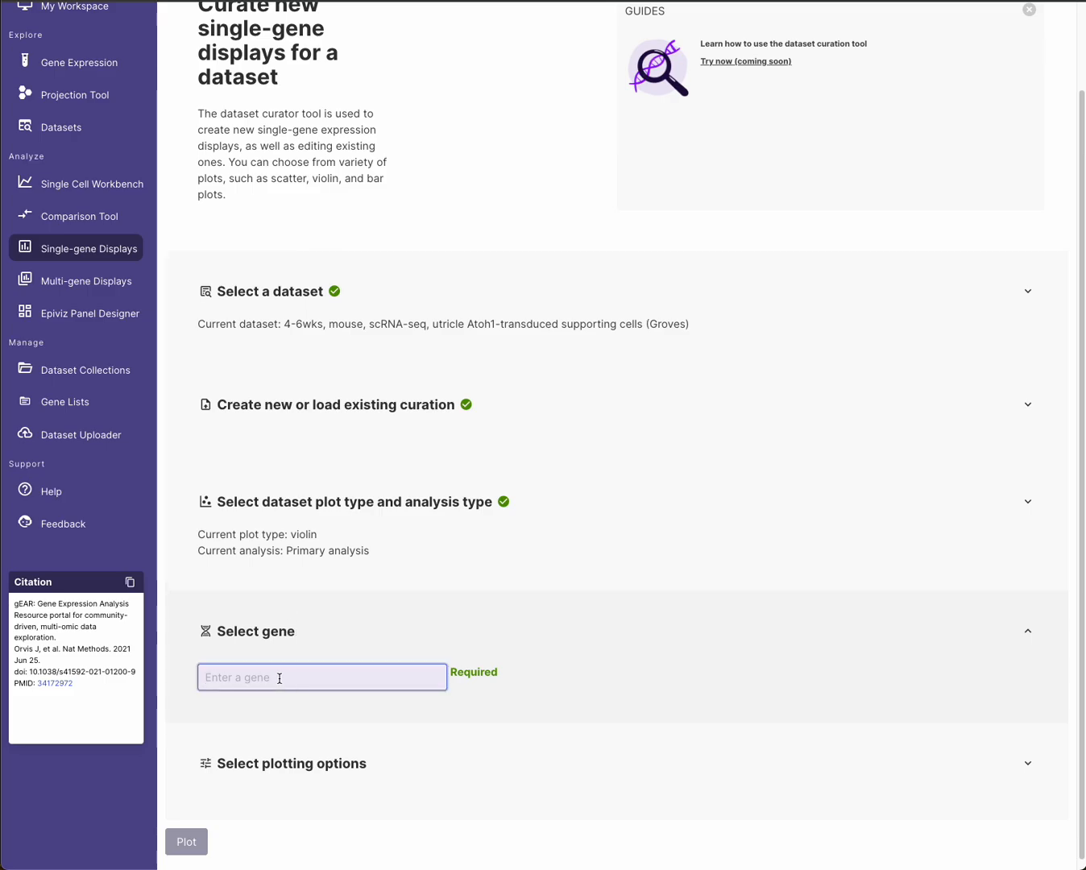
type("SOX2")
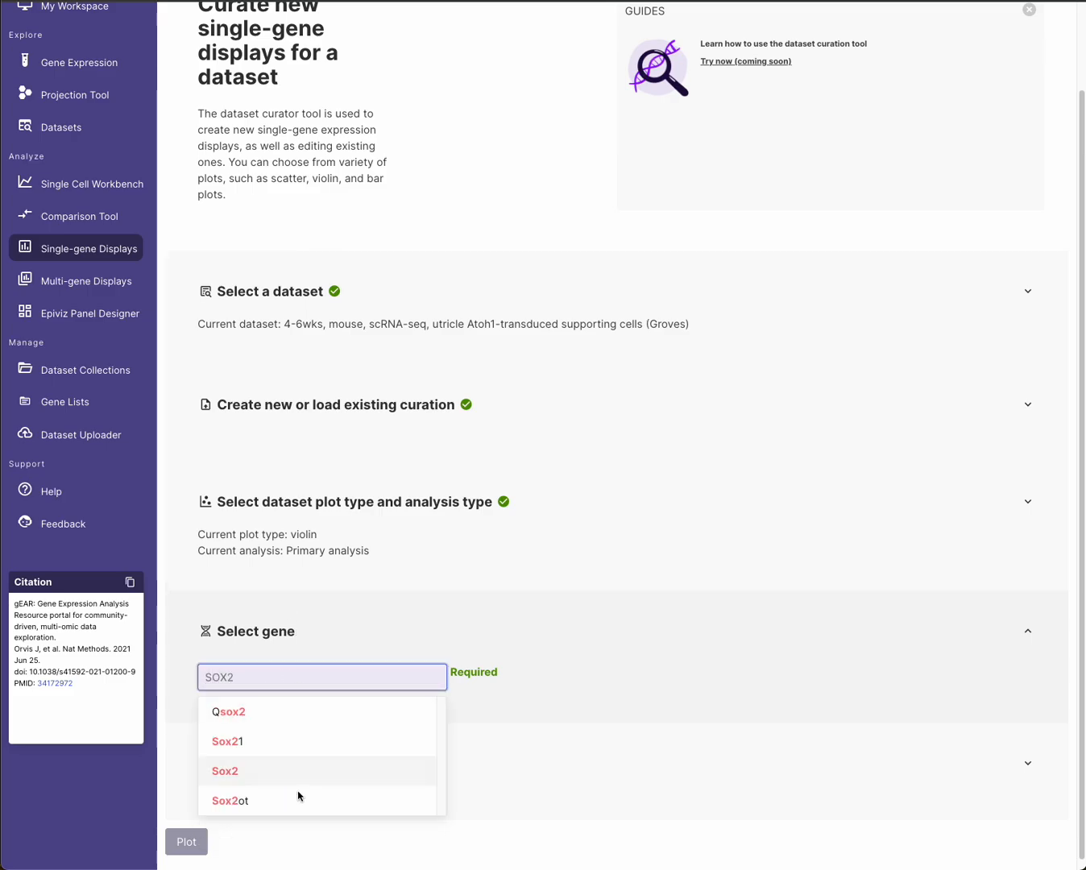
left_click(263, 780)
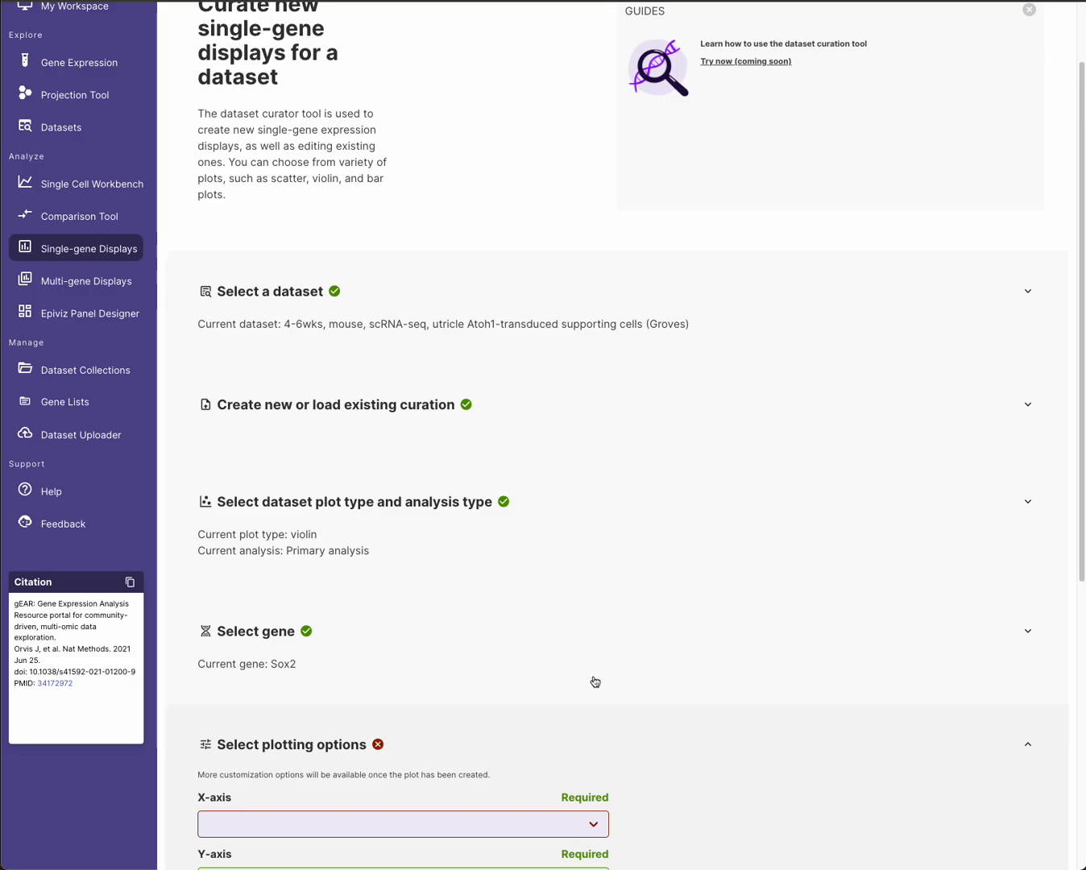
Set the plot's X-axis to the categorical series Group
scroll(611, 674, "down", 2)
left_click(560, 627)
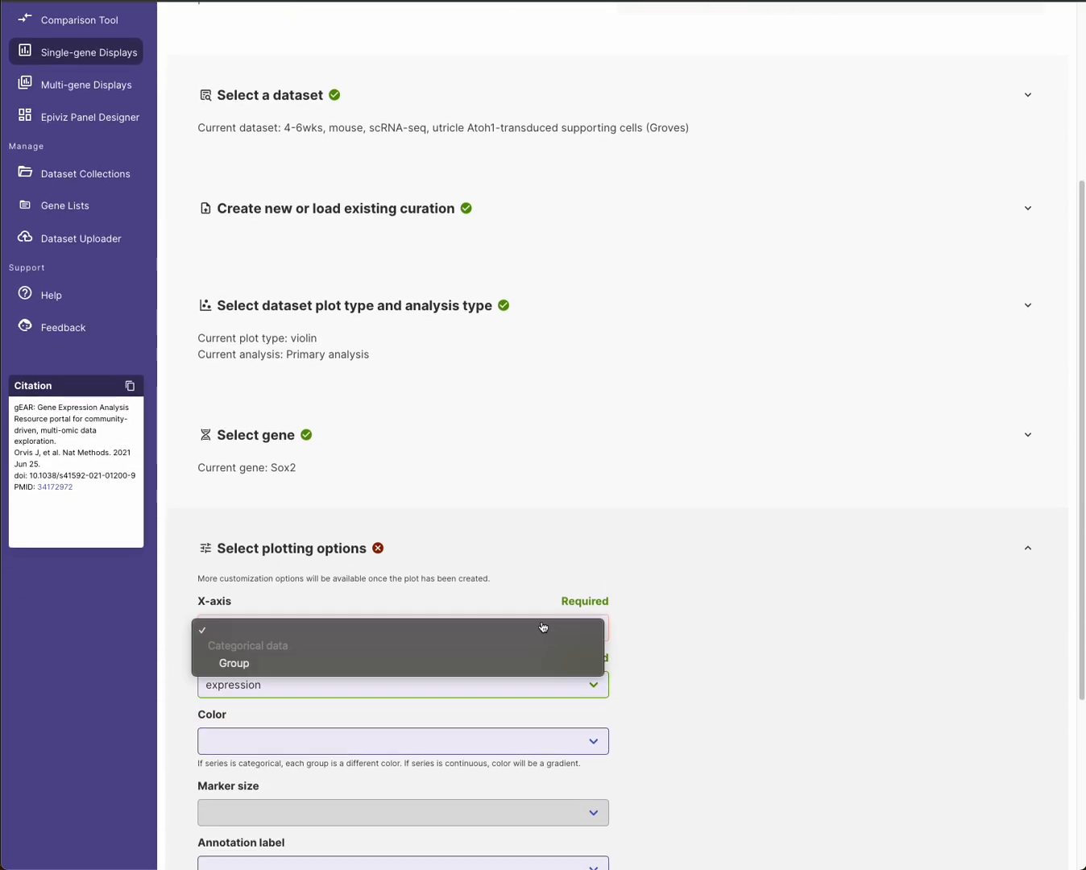
left_click(249, 666)
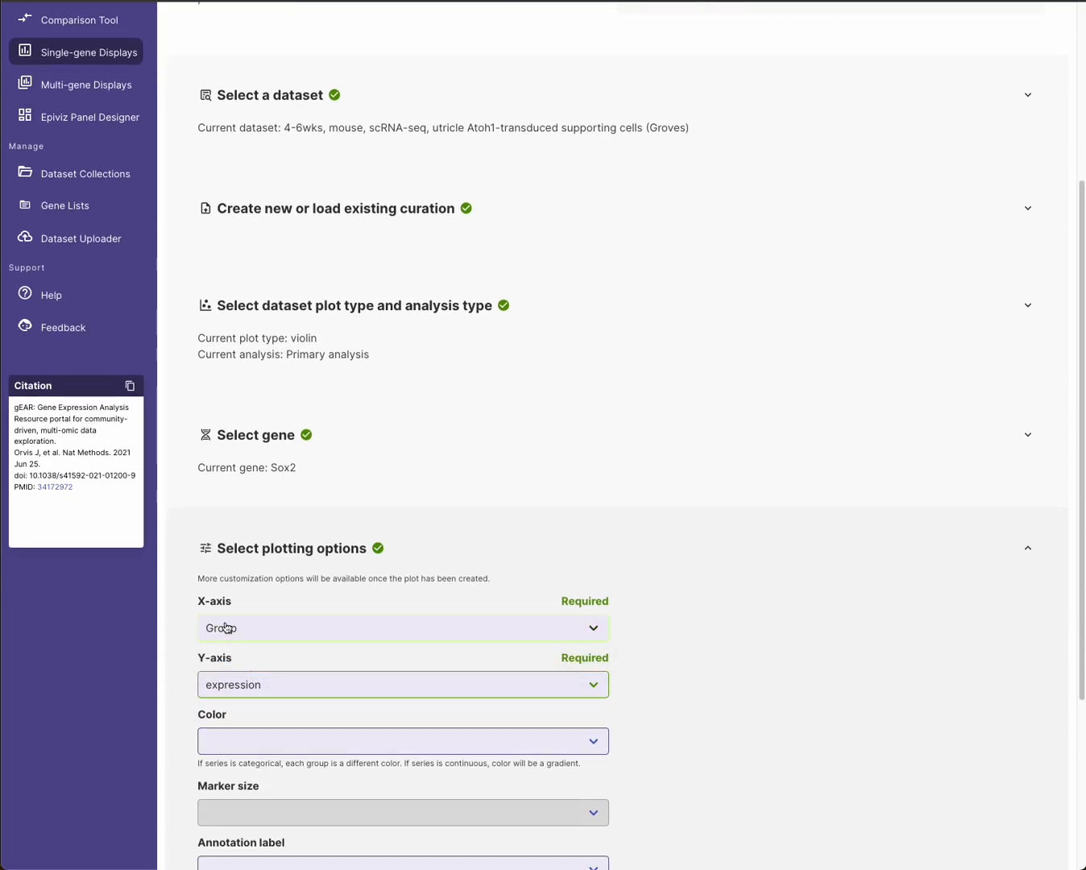
left_click(295, 628)
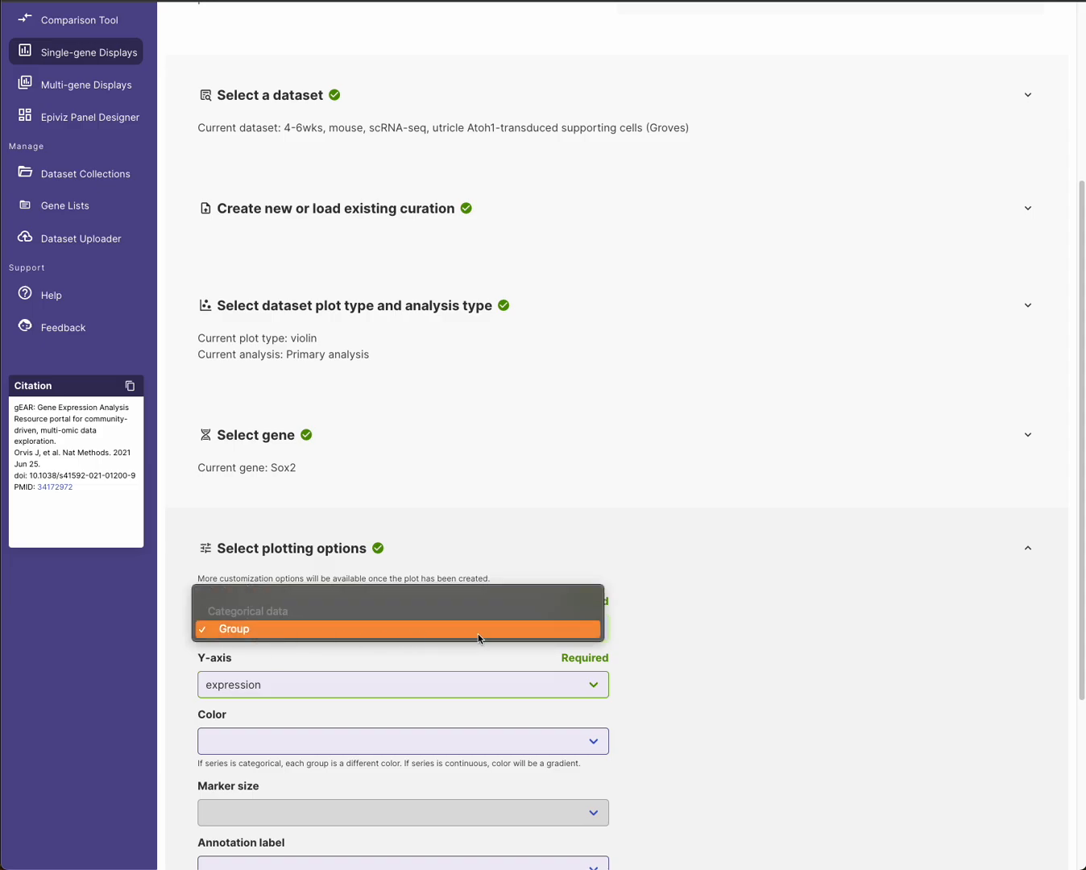
left_click(715, 643)
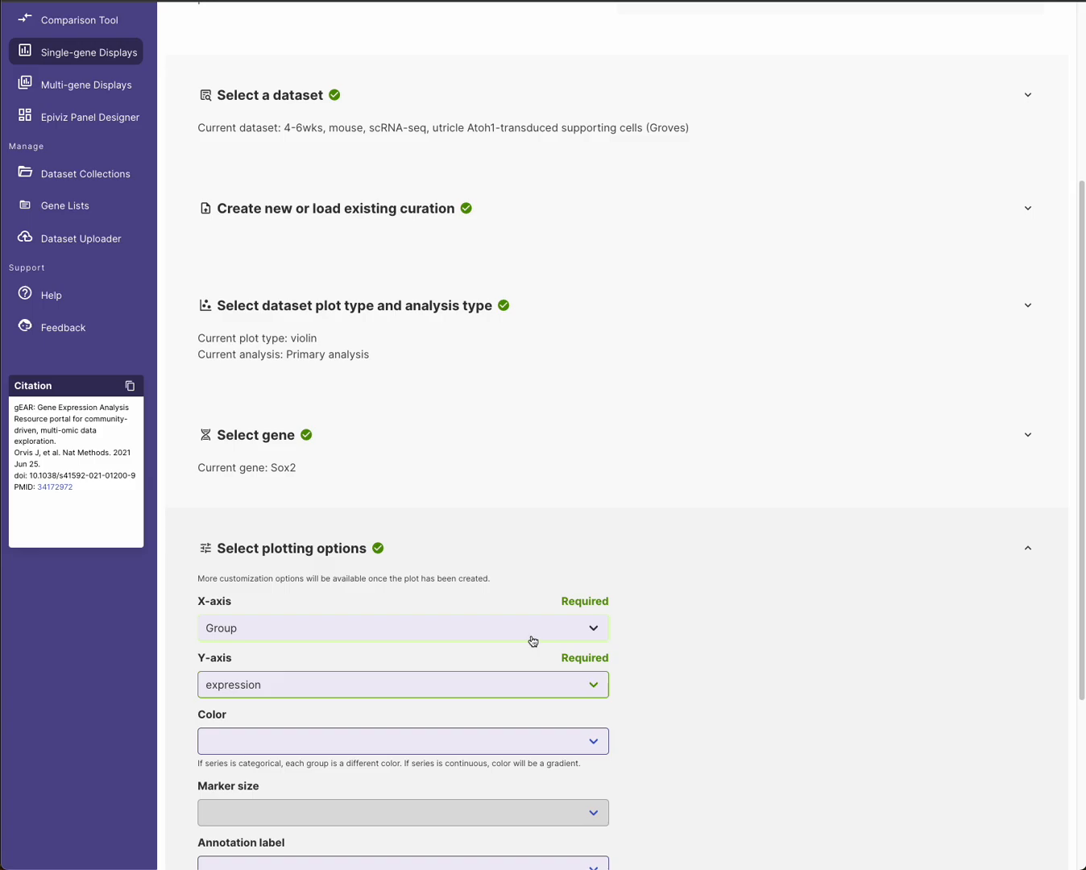
Leave the optional plotting settings blank and generate the violin plot
scroll(659, 606, "down", 1)
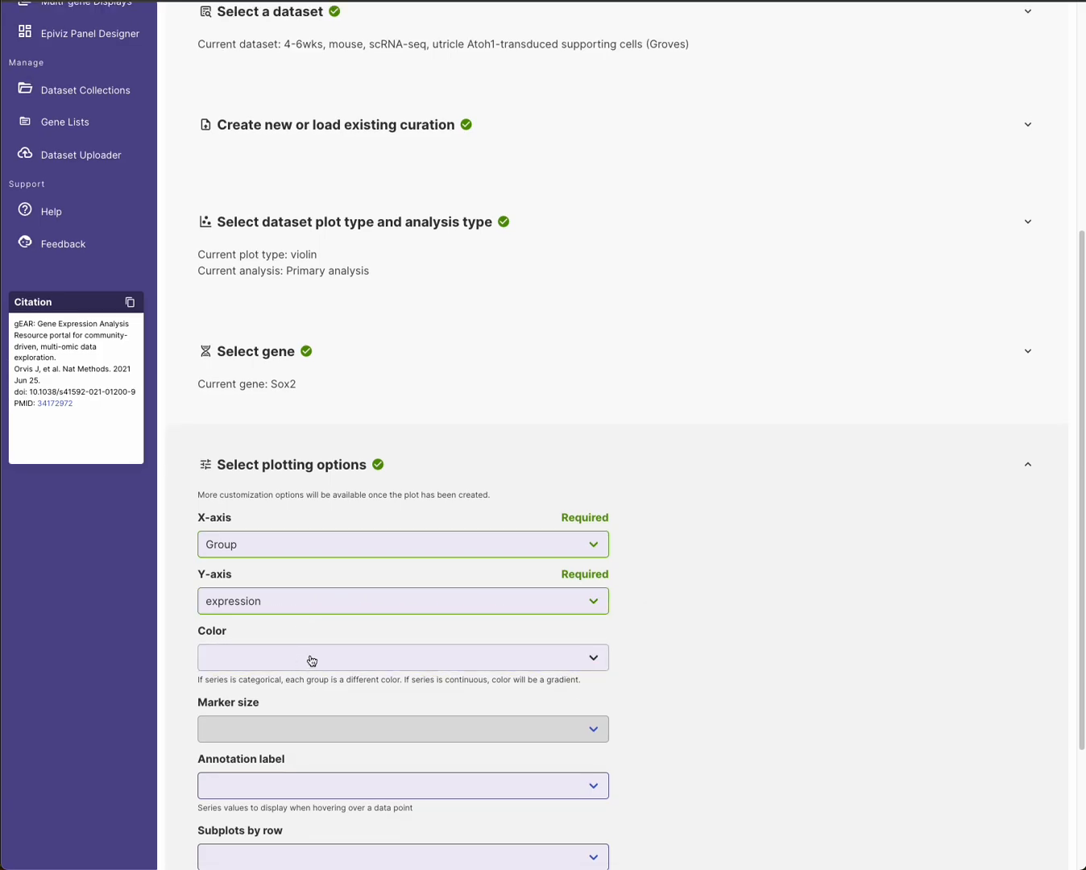
scroll(649, 637, "down", 2)
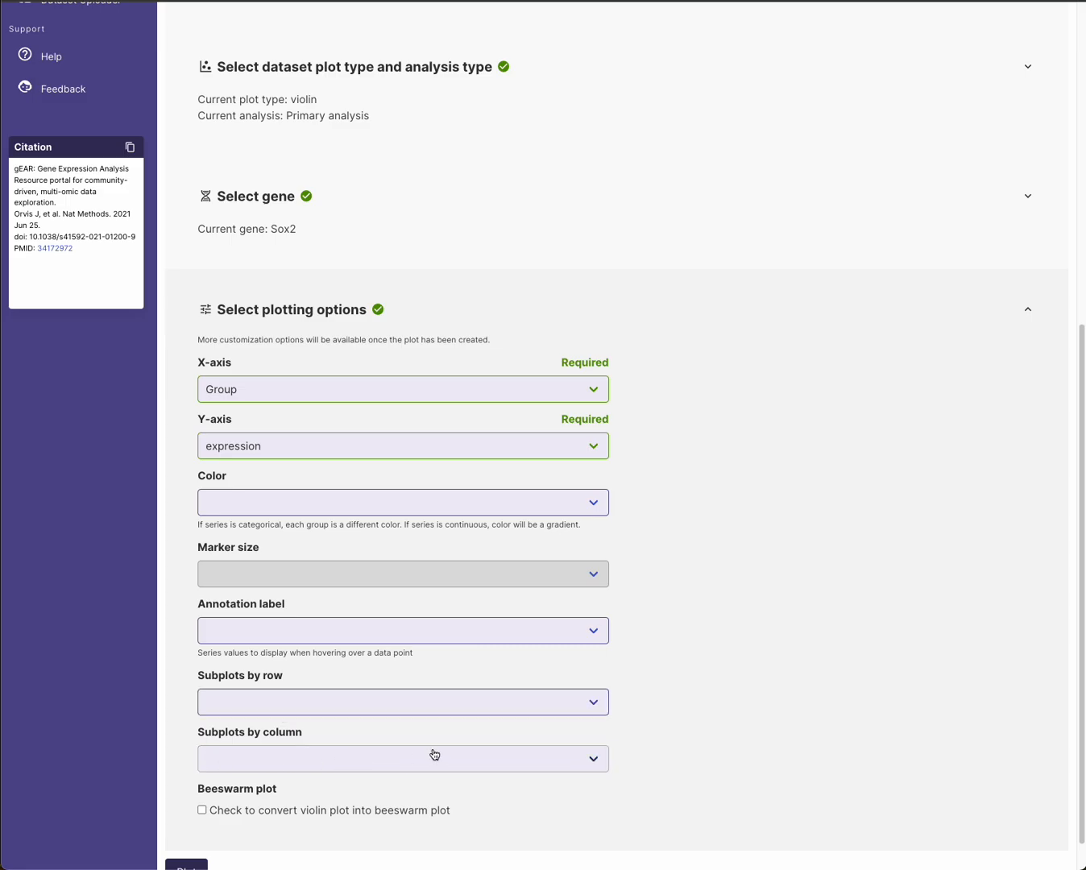
scroll(434, 754, "down", 1)
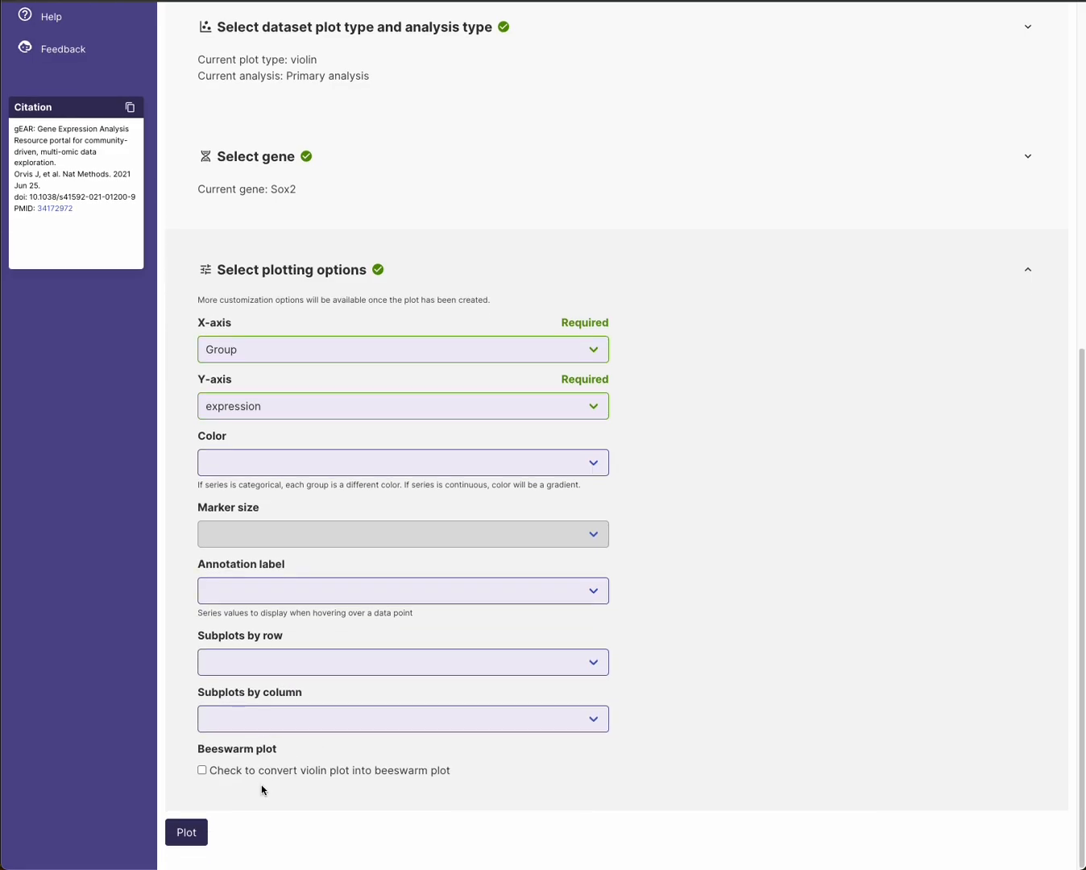
left_click(186, 834)
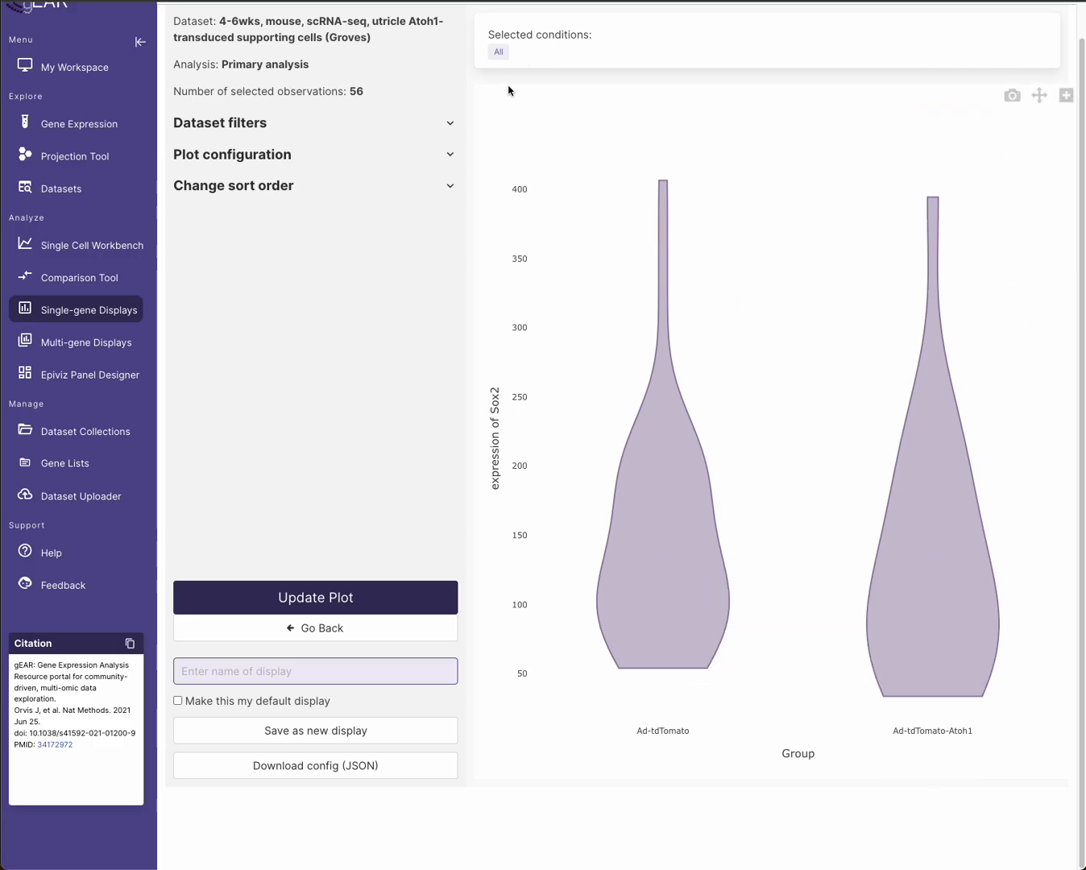
Examine the dataset filters, the editable plot configuration parameters and the sort order settings for the generated violin plot
mouse_move(667, 370)
mouse_move(814, 481)
mouse_move(663, 248)
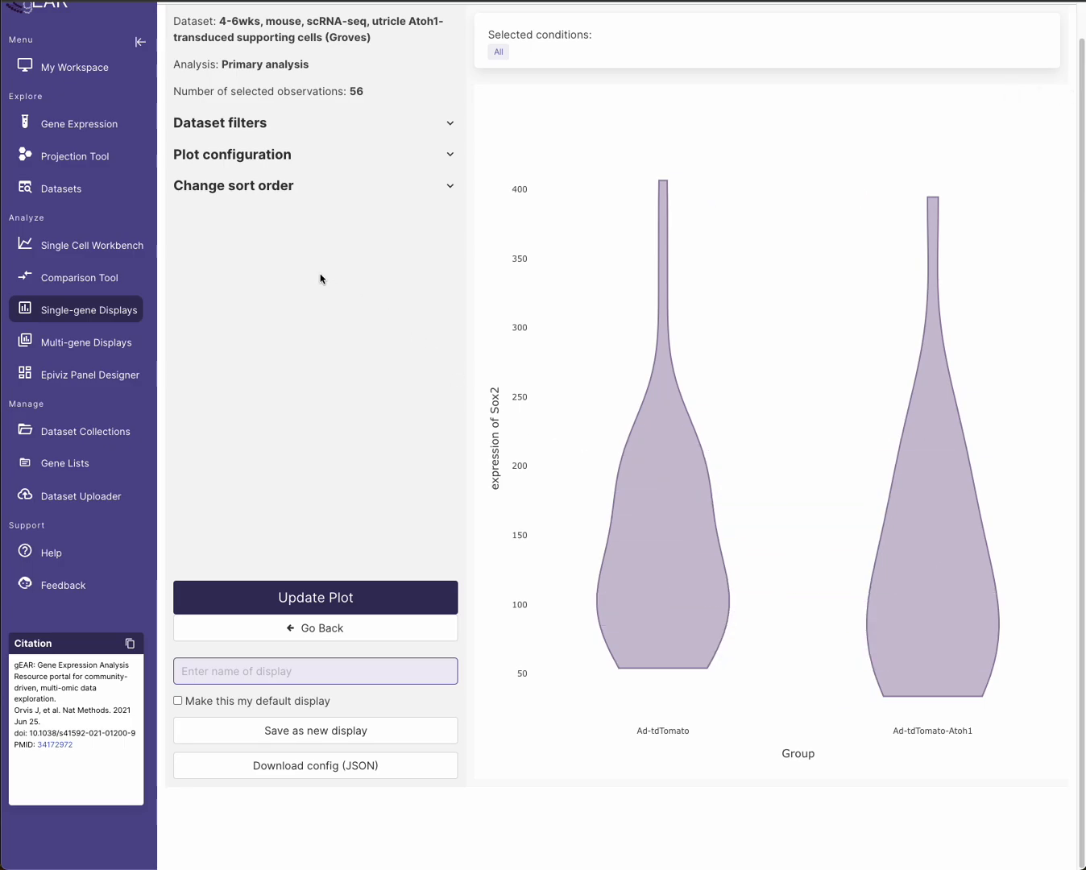
left_click(433, 126)
scroll(423, 356, "up", 1)
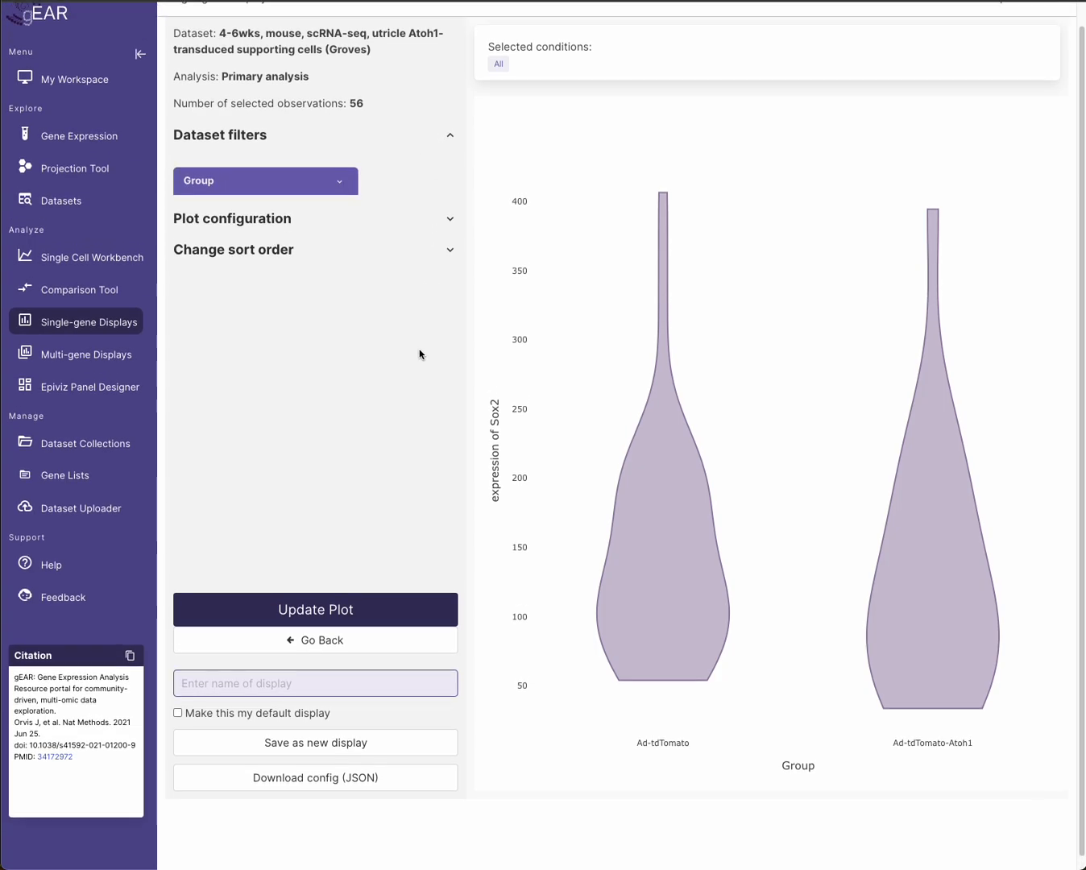
left_click(249, 137)
left_click(279, 167)
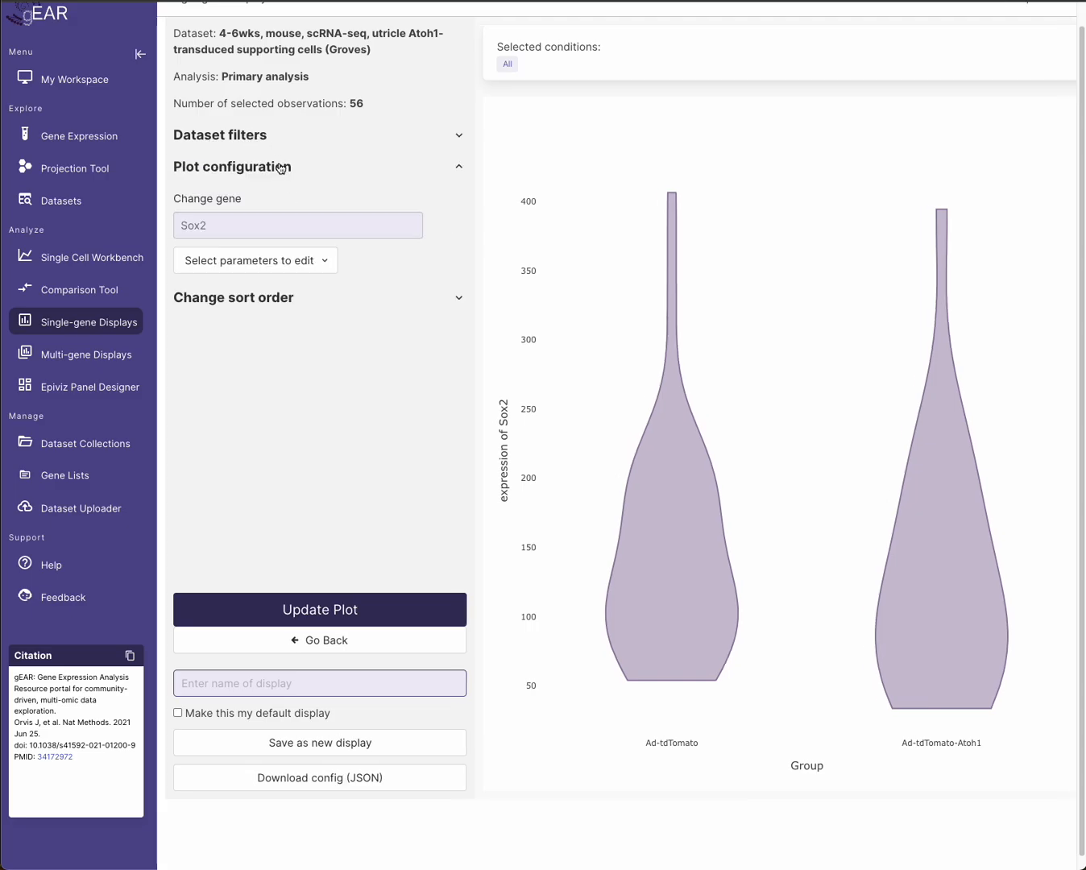
left_click(329, 266)
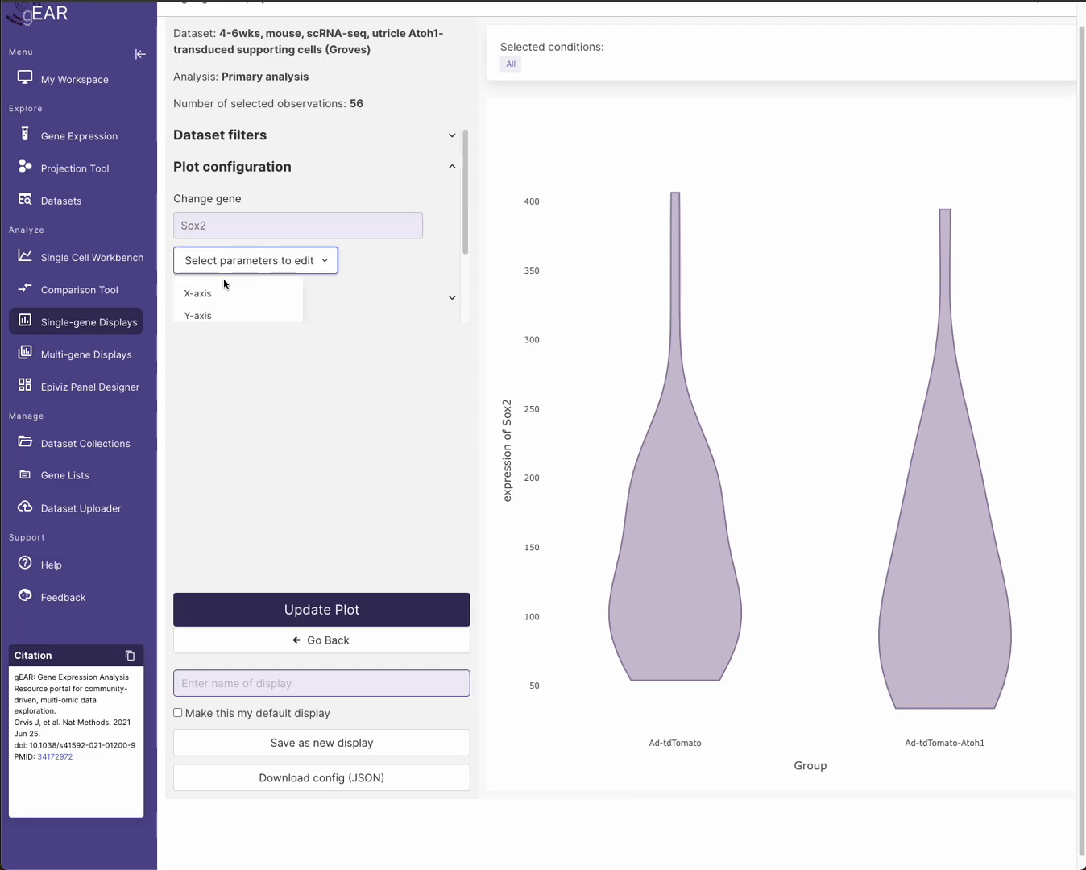
scroll(226, 294, "down", 1)
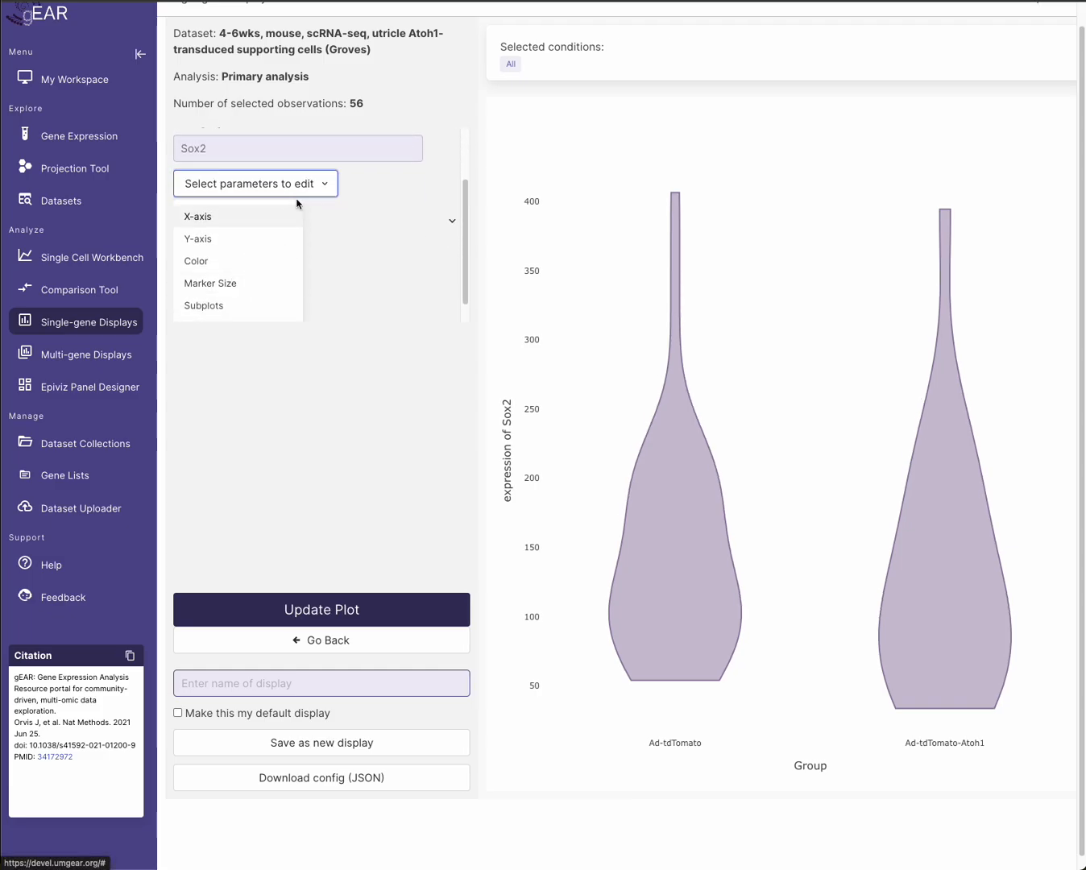
left_click(308, 181)
left_click(266, 298)
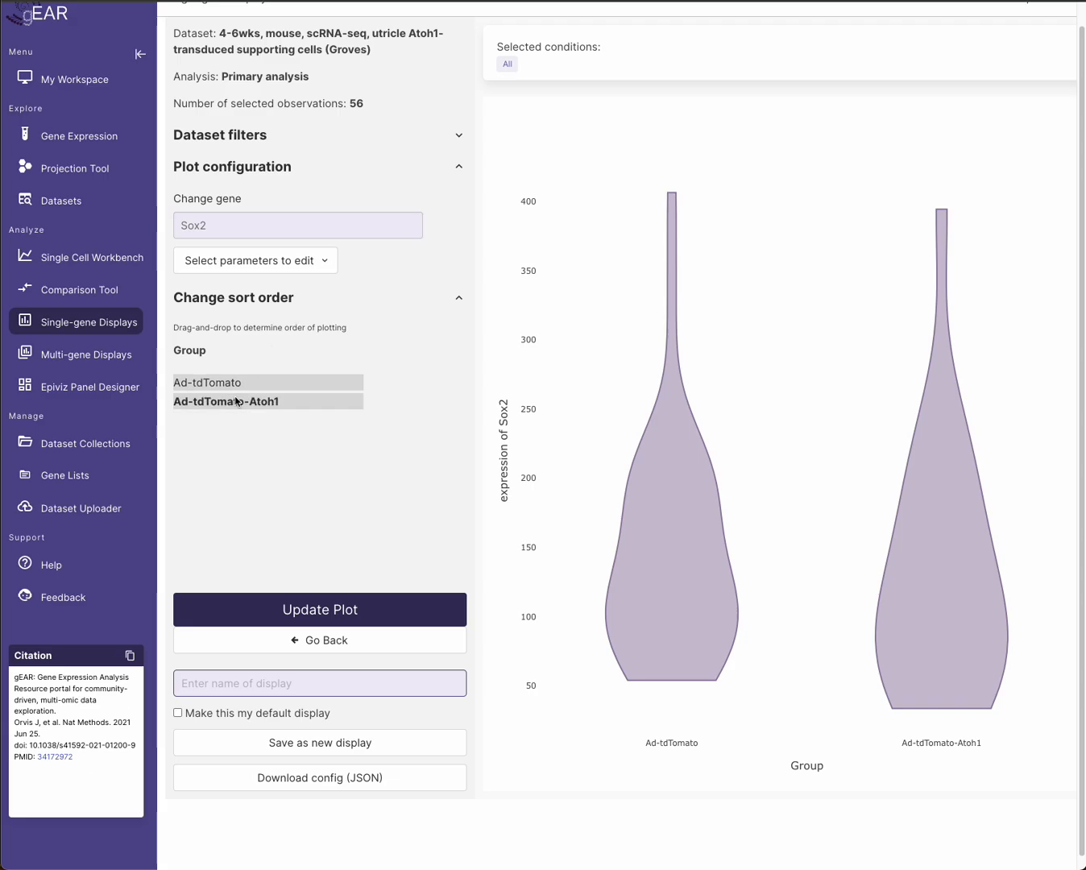
left_click(303, 135)
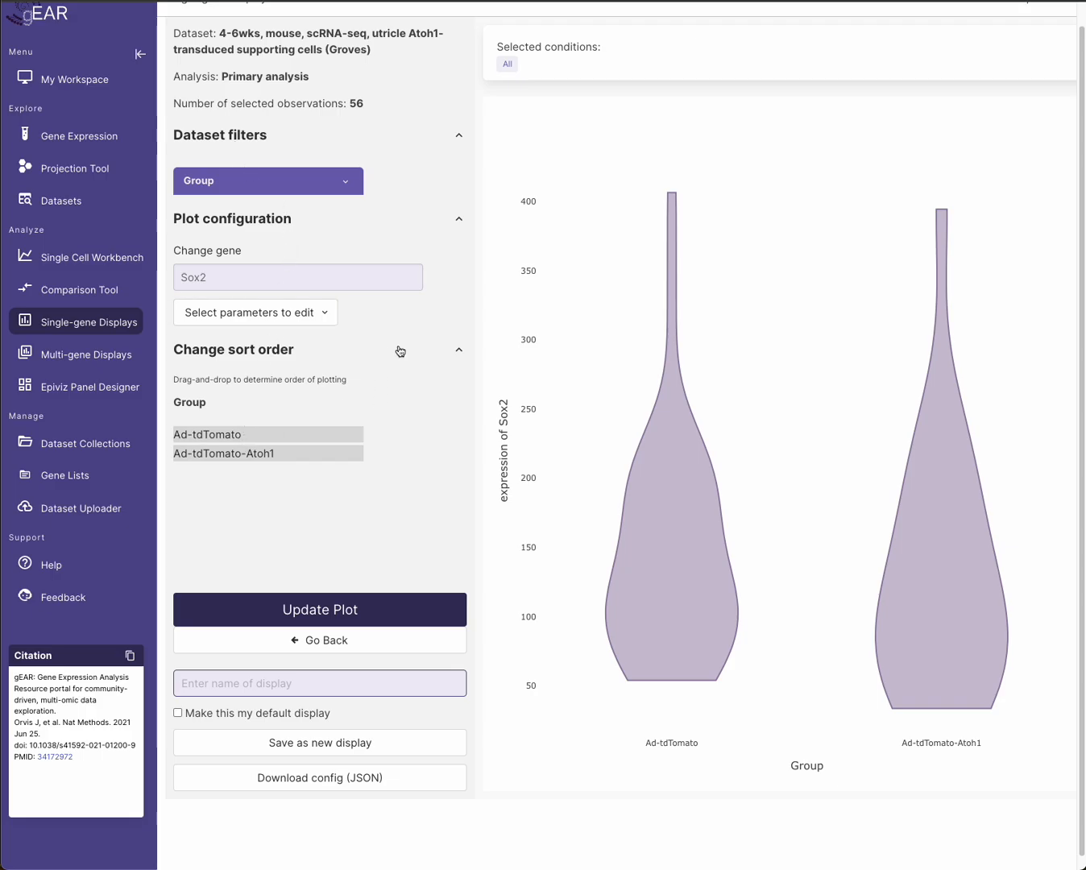
Filter the dataset to the Ad-tdTomato group and update the violin plot
left_click(451, 141)
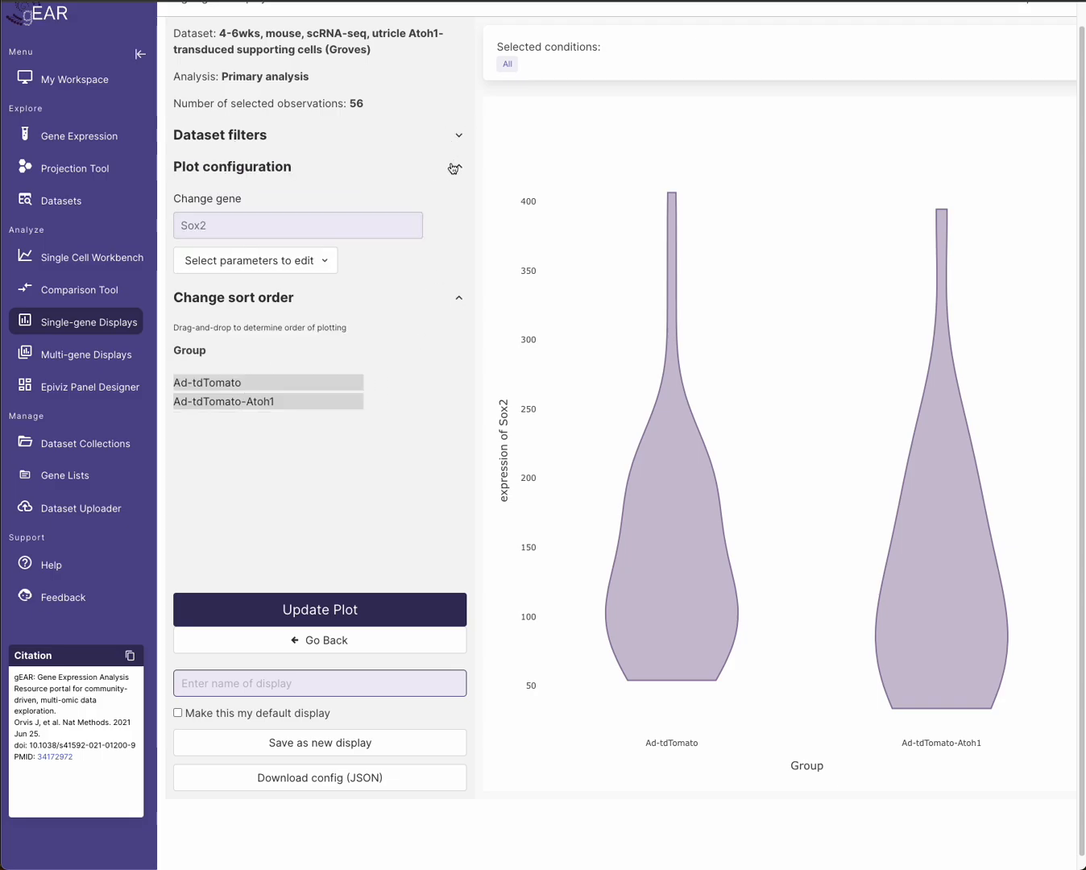
left_click(452, 170)
left_click(449, 201)
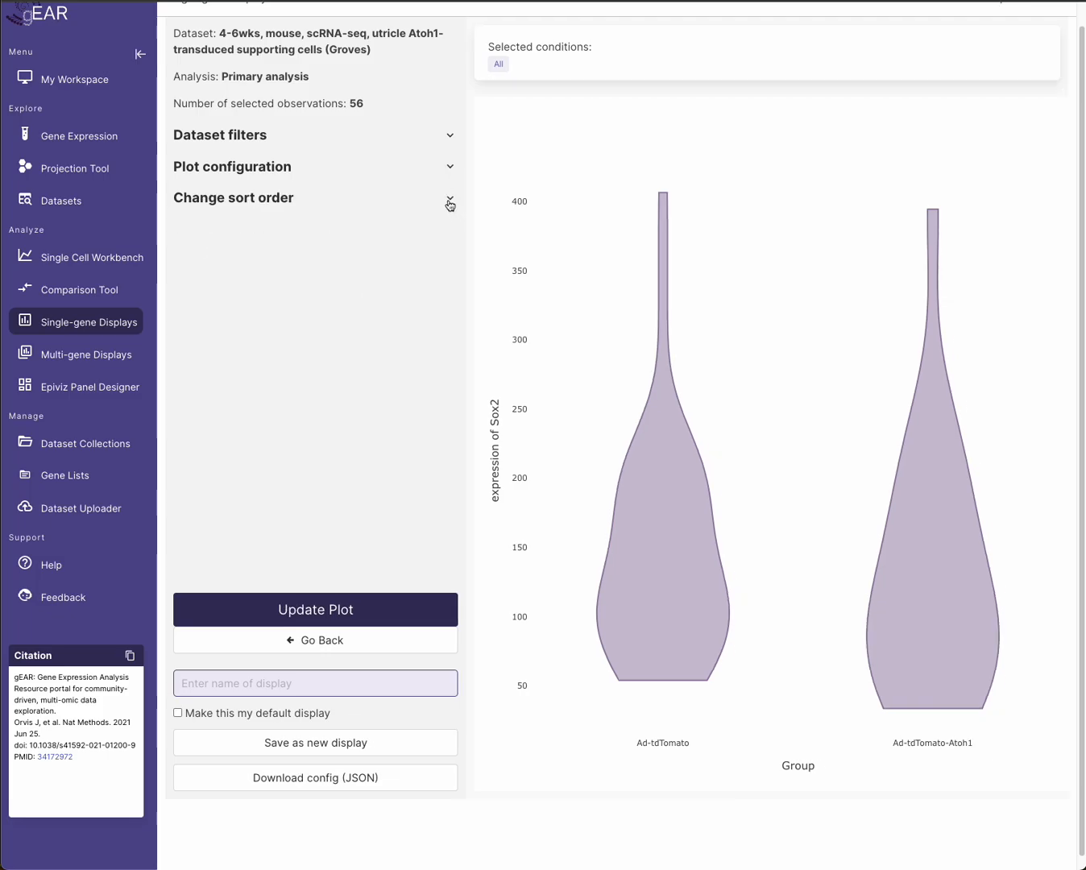
left_click(450, 143)
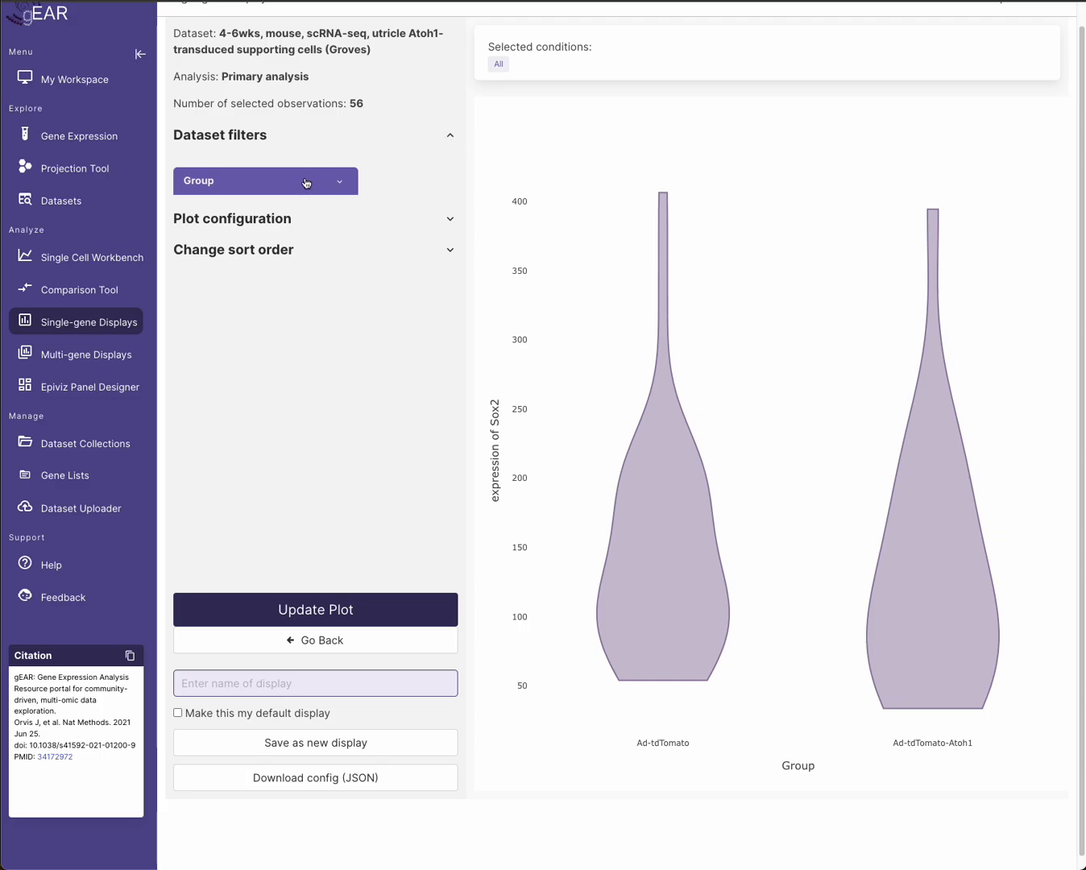
left_click(336, 185)
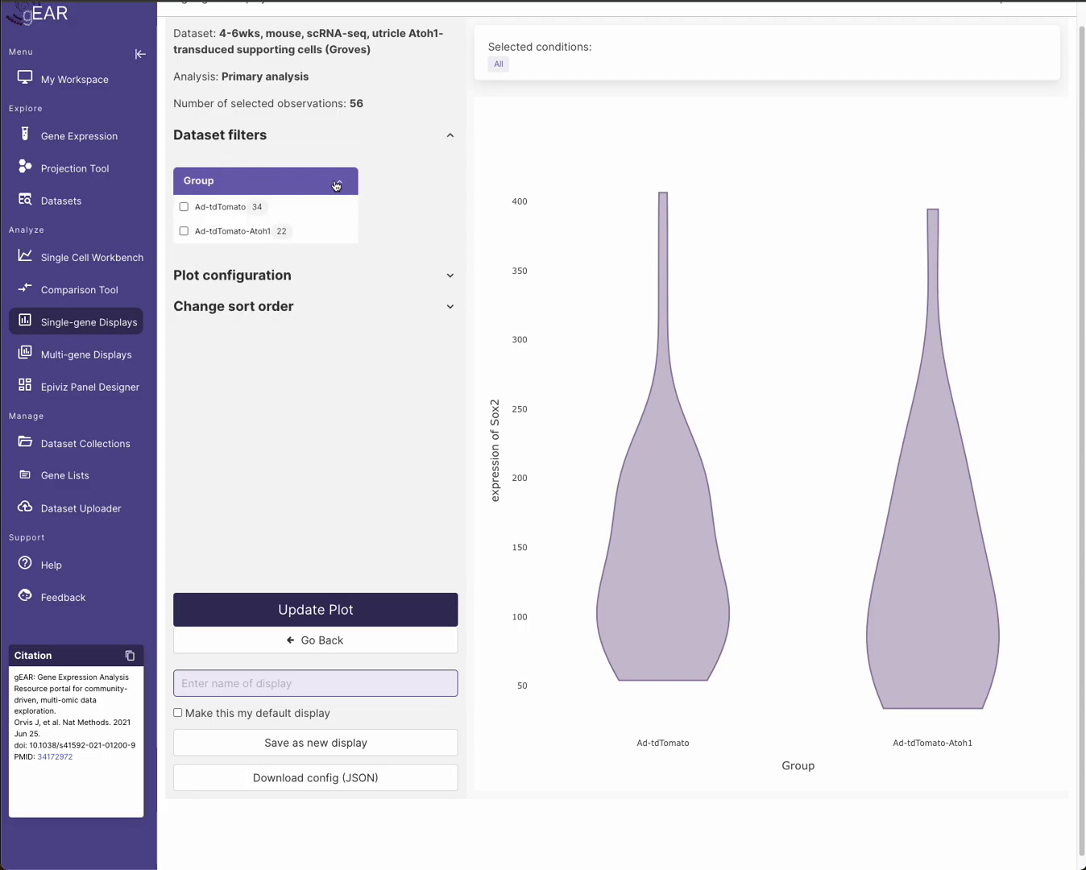
left_click(184, 208)
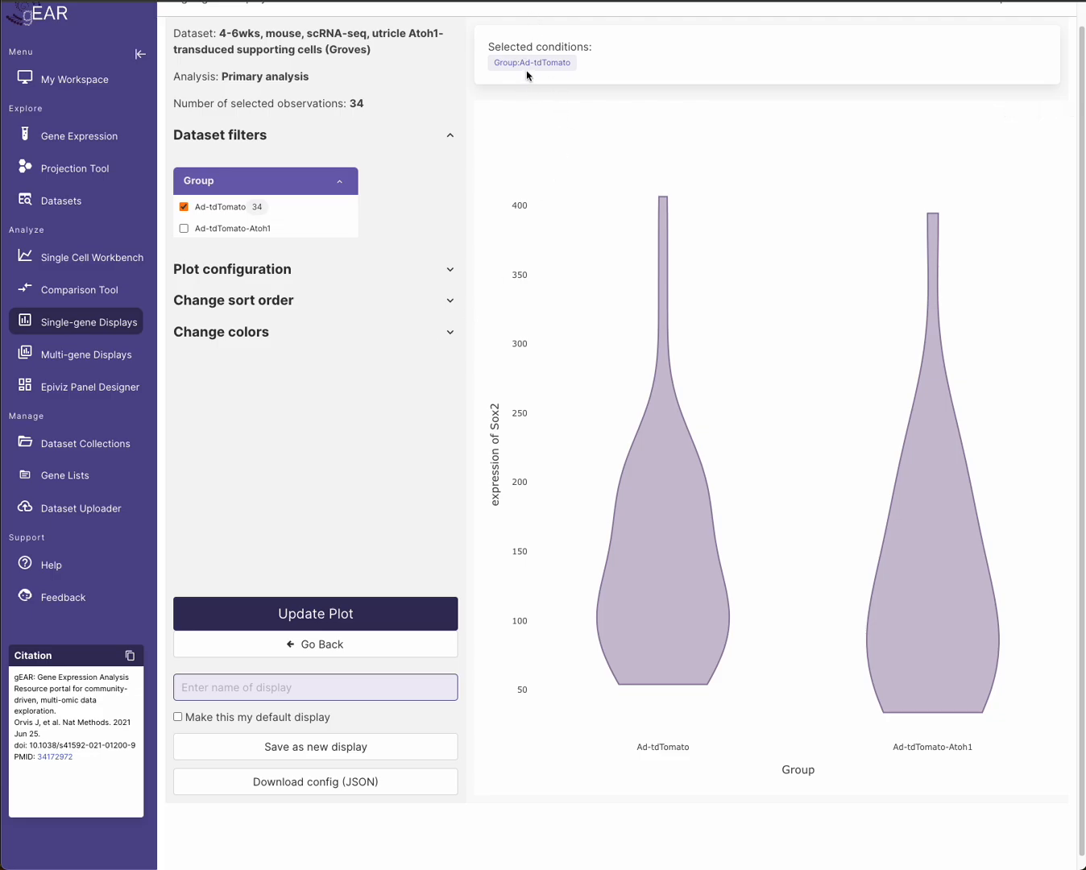
left_click(352, 621)
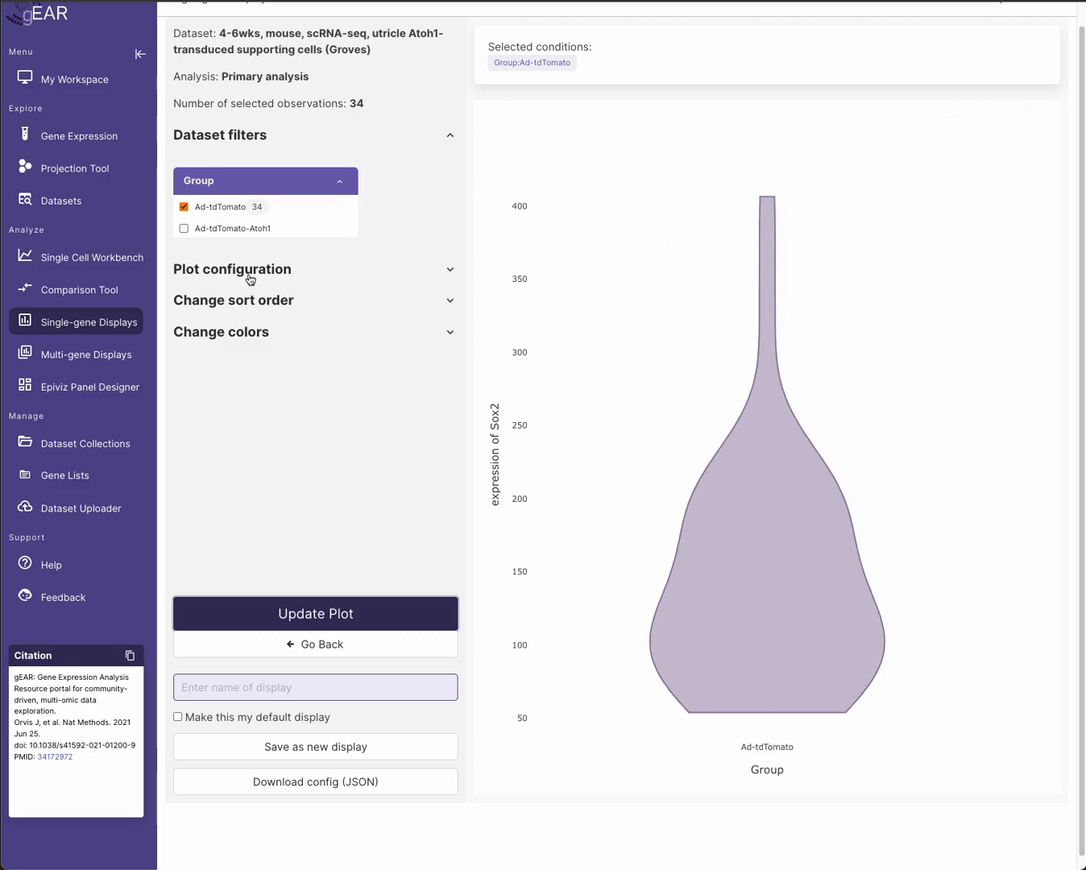
Remove the Ad-tdTomato filter, update the plot with both groups and collapse the dataset filters
left_click(183, 207)
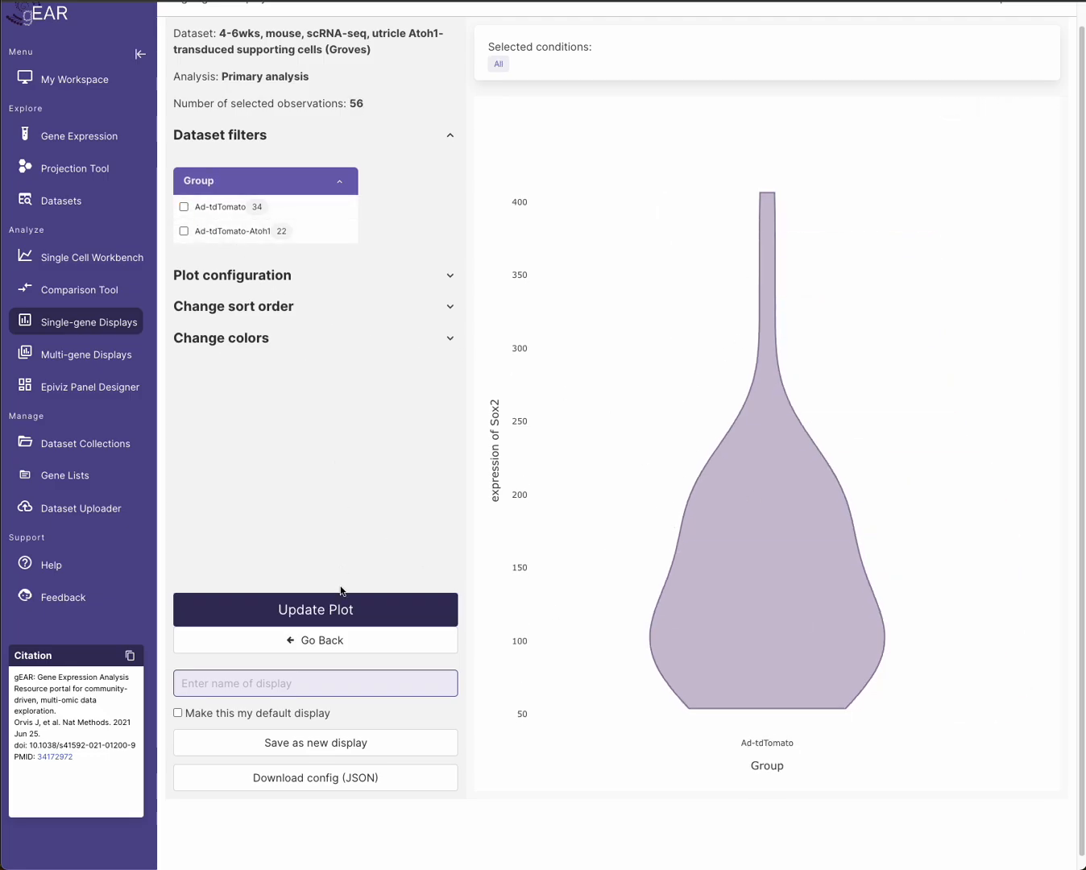
left_click(354, 619)
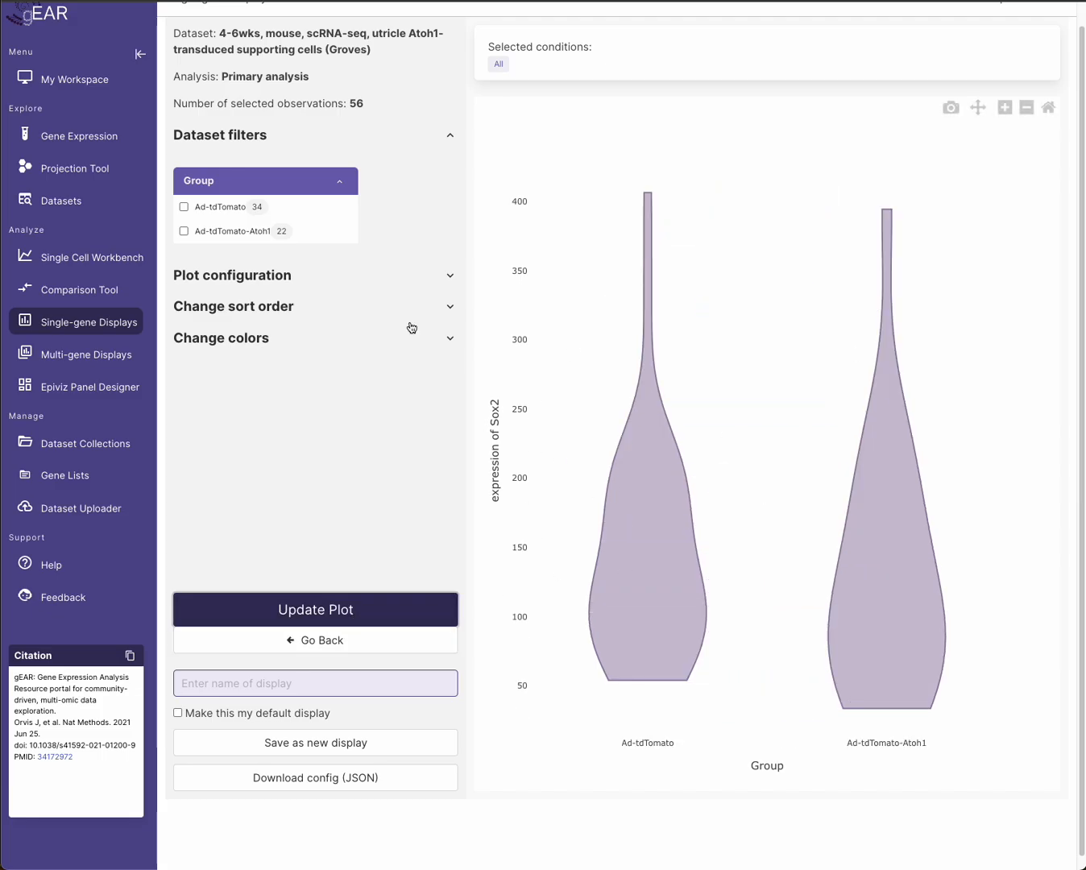
left_click(337, 184)
left_click(298, 137)
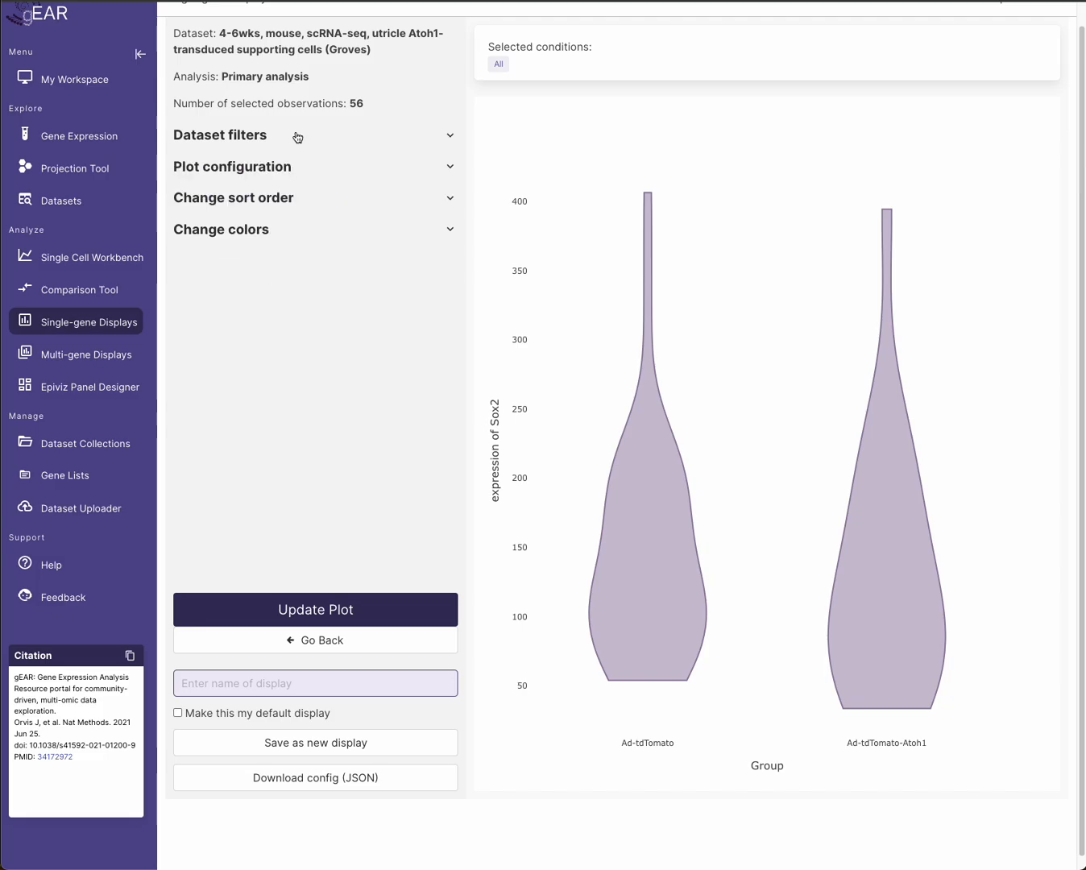
Review the violin plot's editable configuration parameters and the plotting order of its groups
left_click(301, 175)
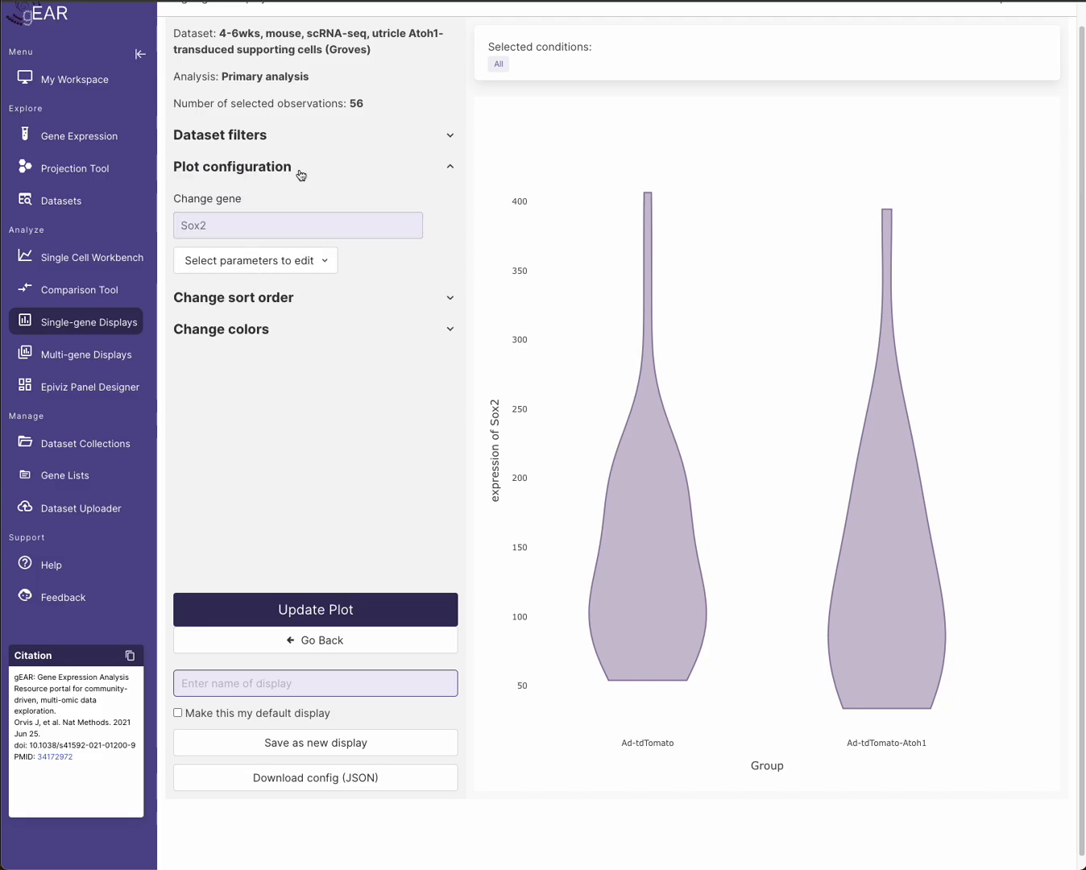
left_click(296, 262)
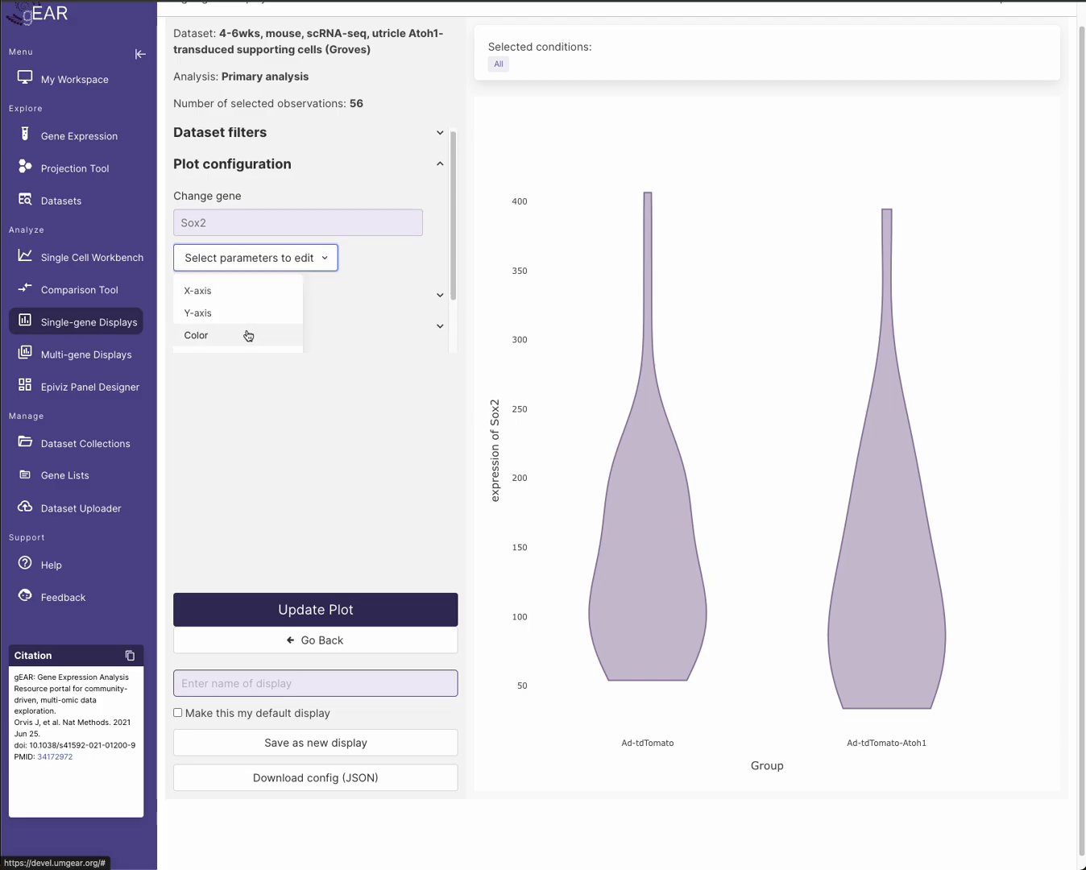
scroll(248, 336, "down", 2)
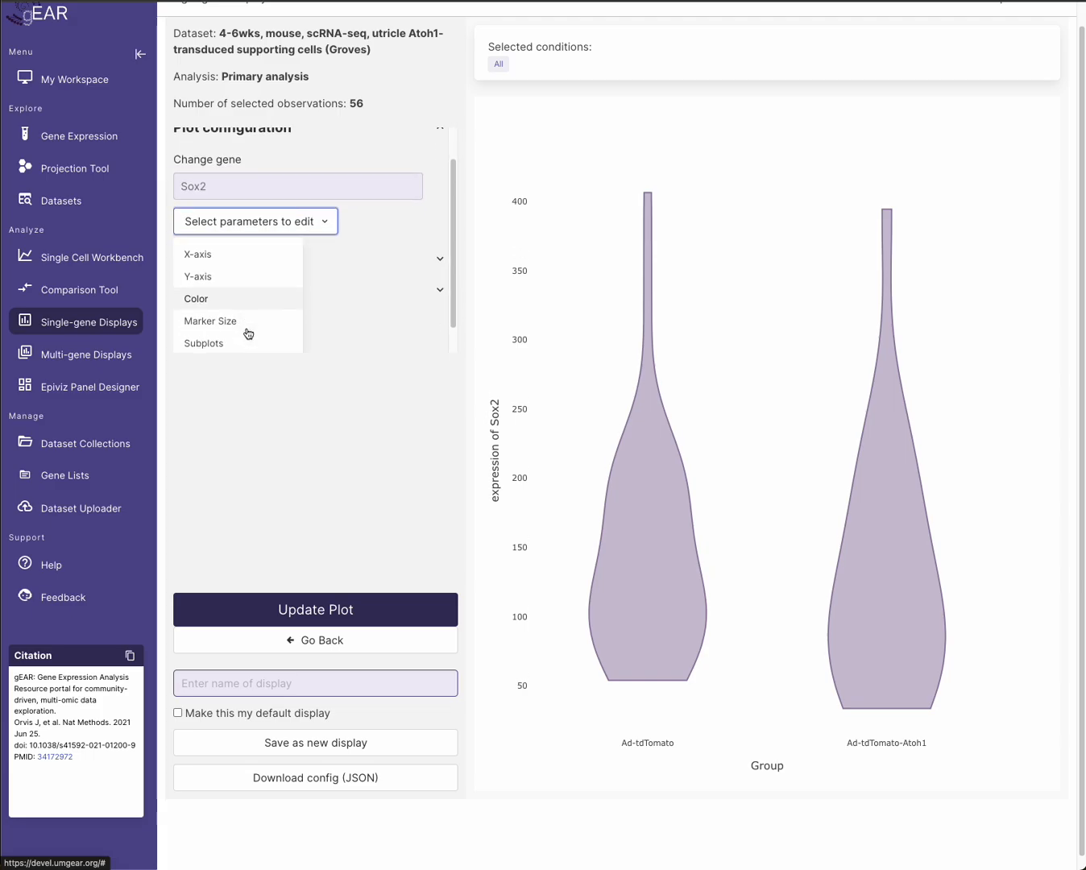
scroll(235, 344, "down", 2)
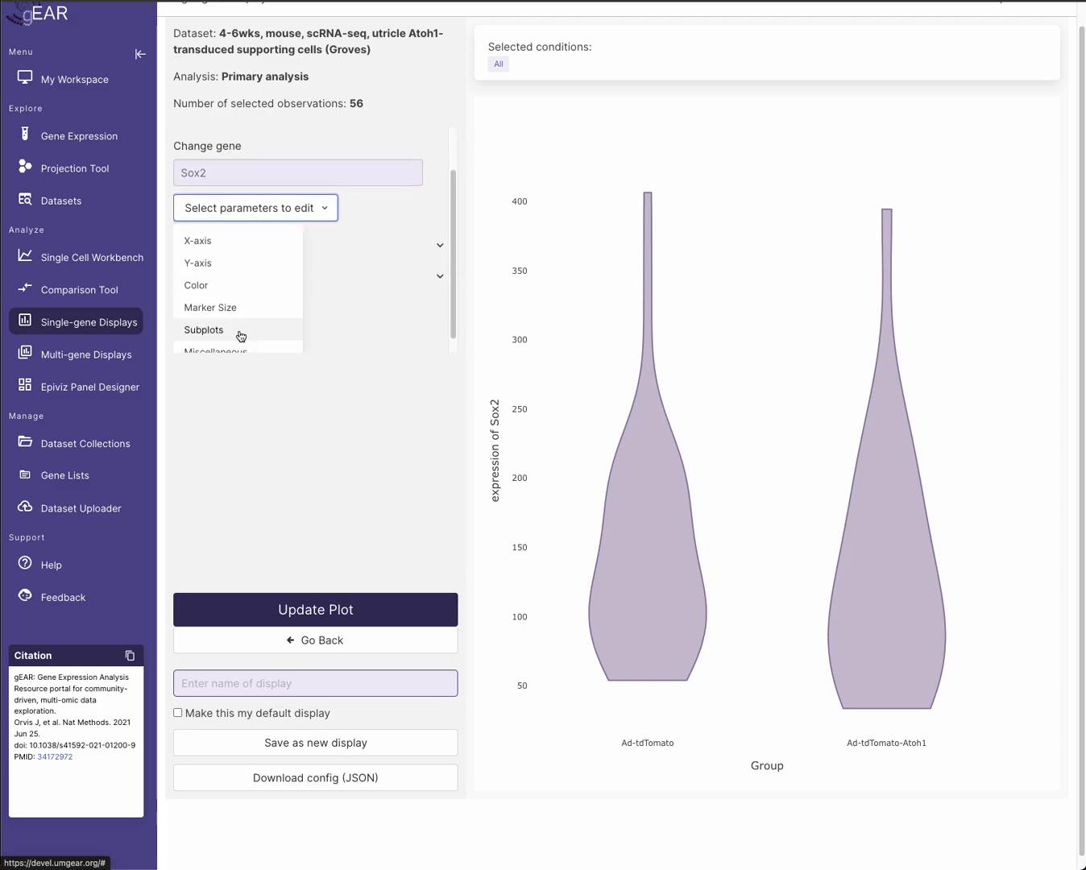
left_click(309, 200)
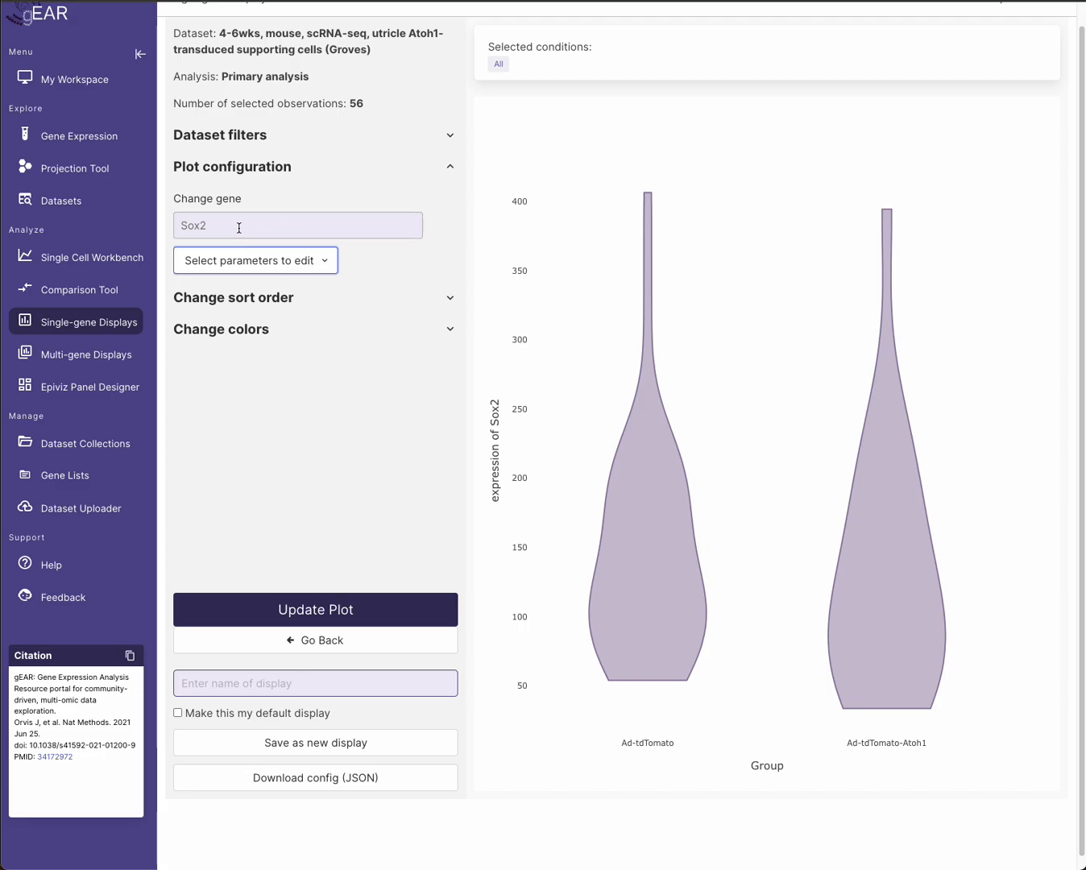
left_click(331, 170)
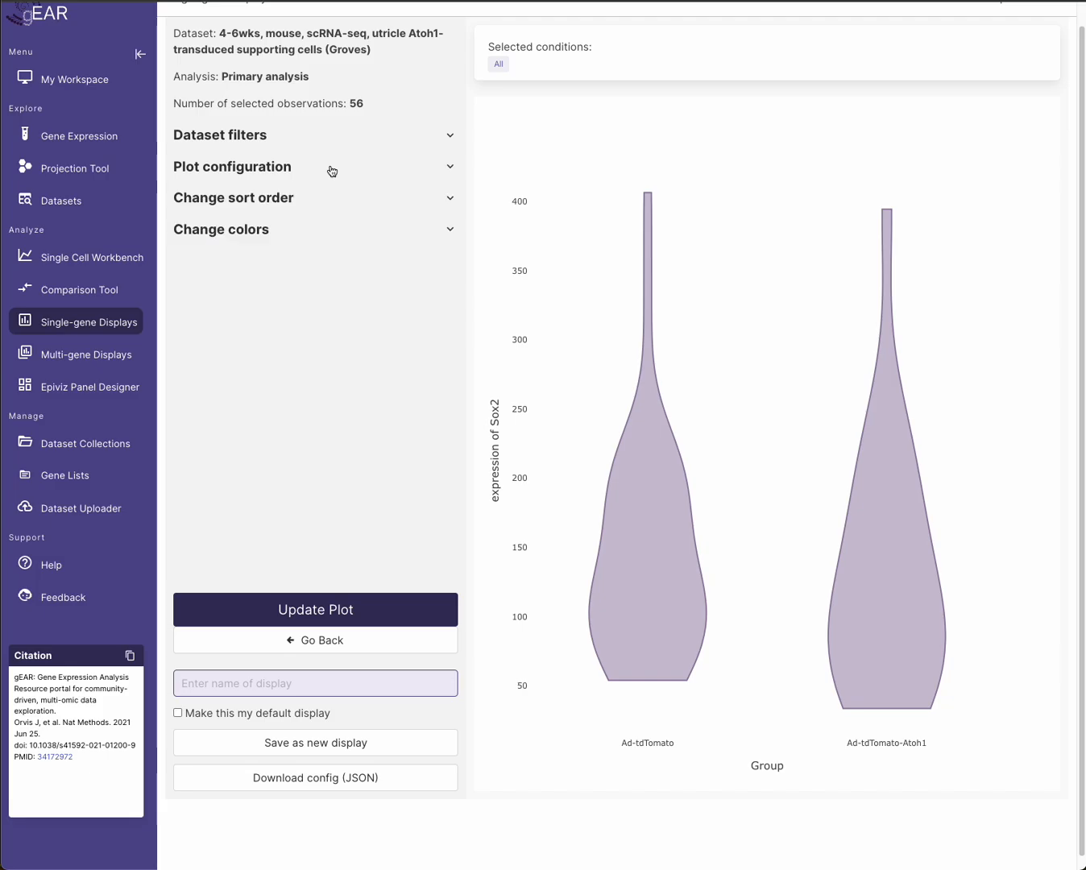
left_click(263, 201)
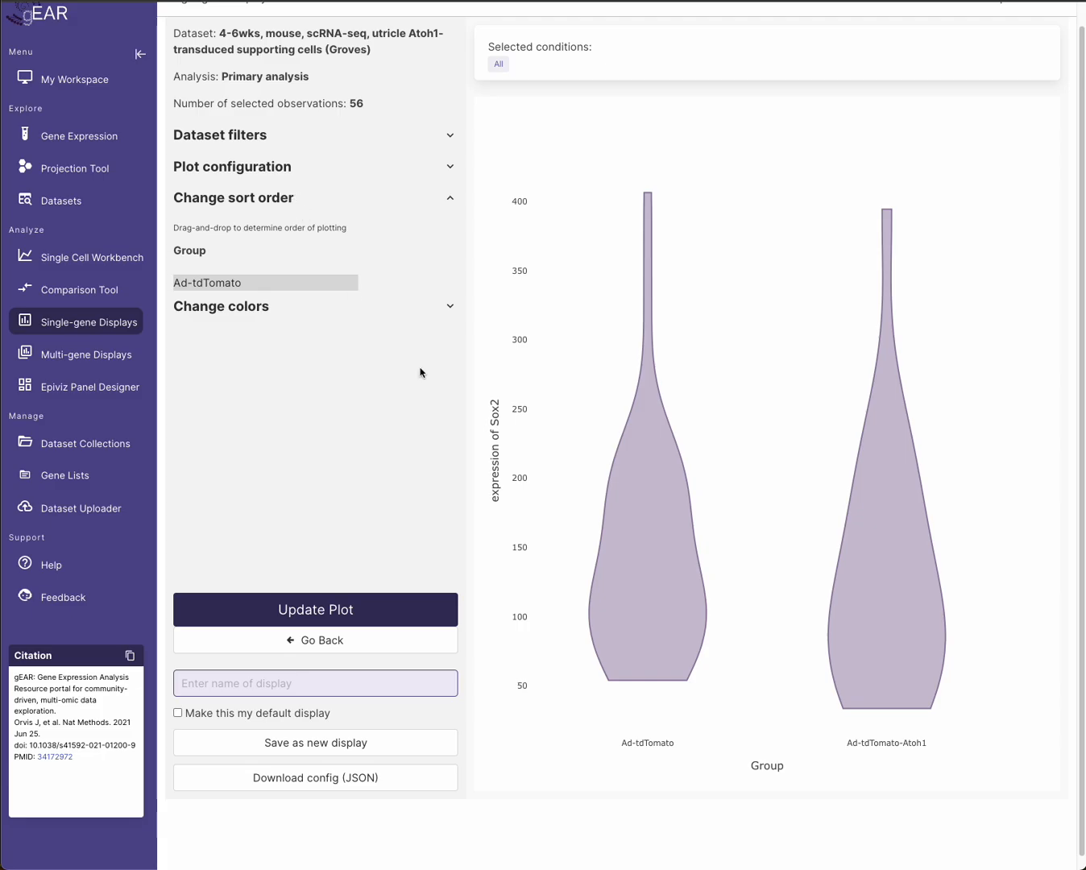
mouse_move(753, 604)
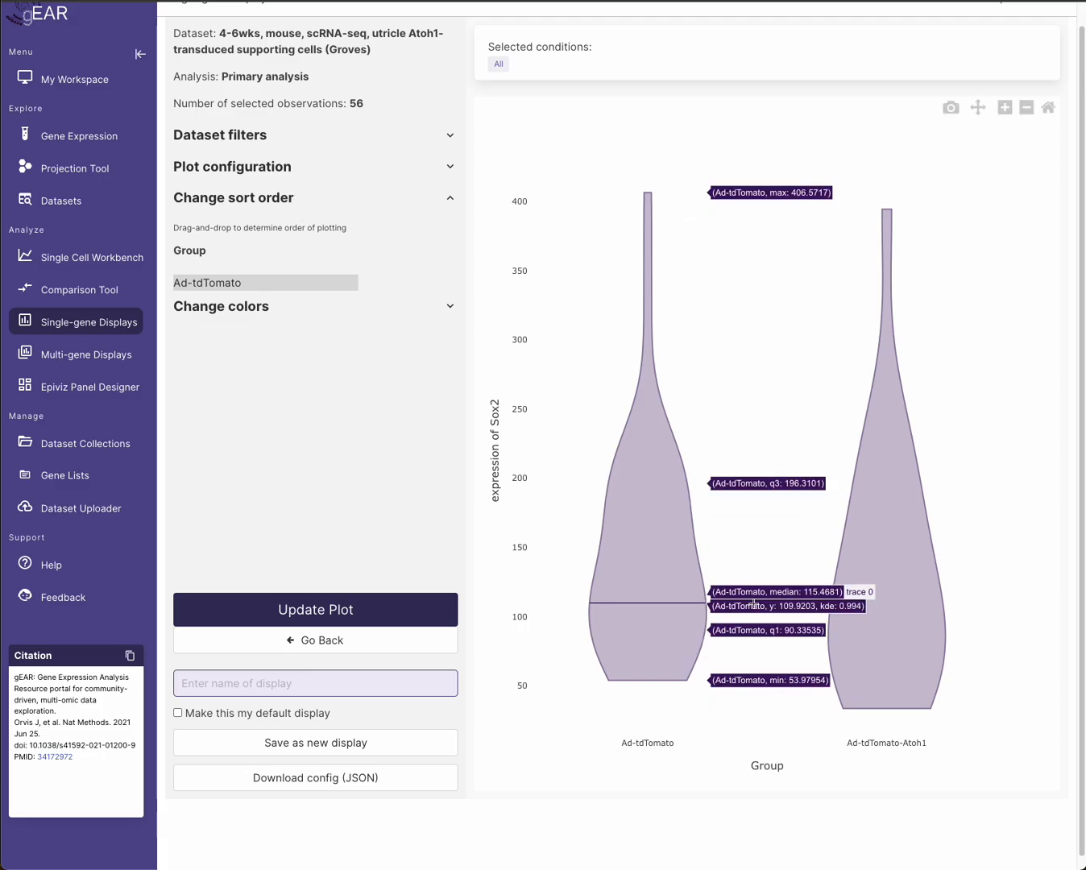
left_click(282, 208)
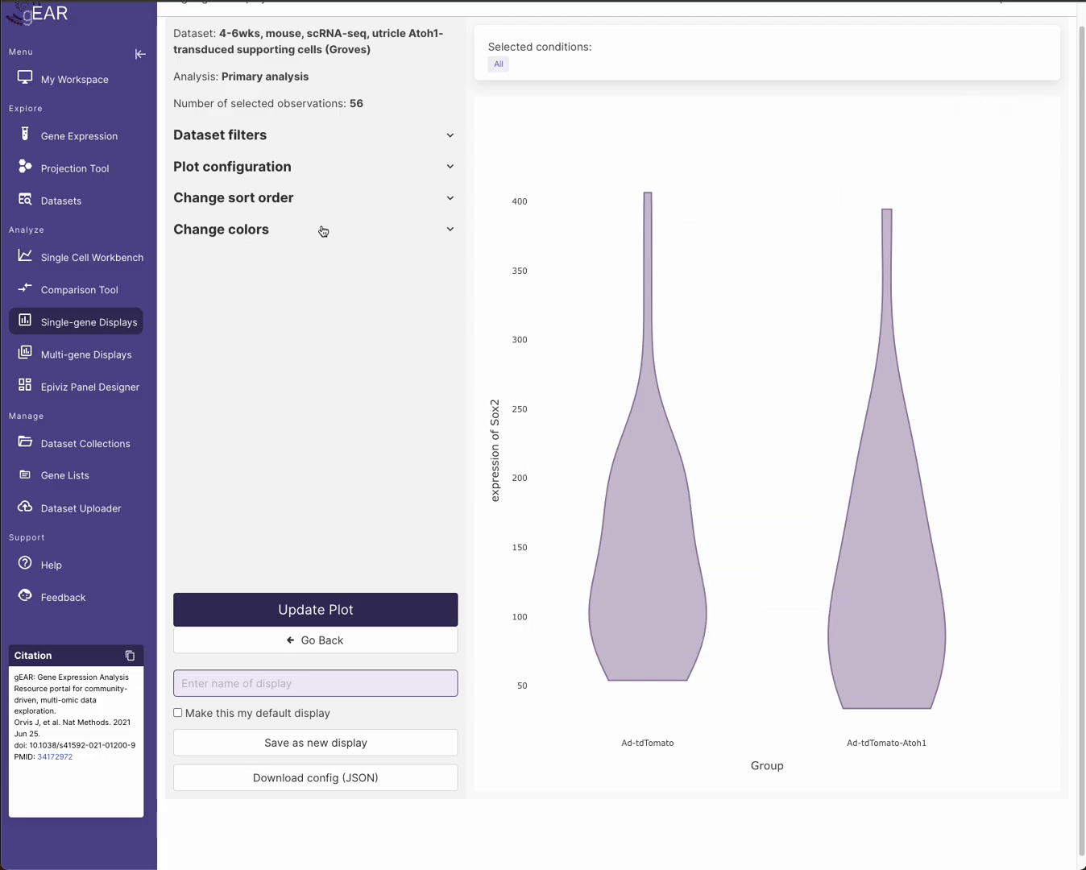
Enter DemoViolin as the display name and clear it again without saving the display
left_click(311, 684)
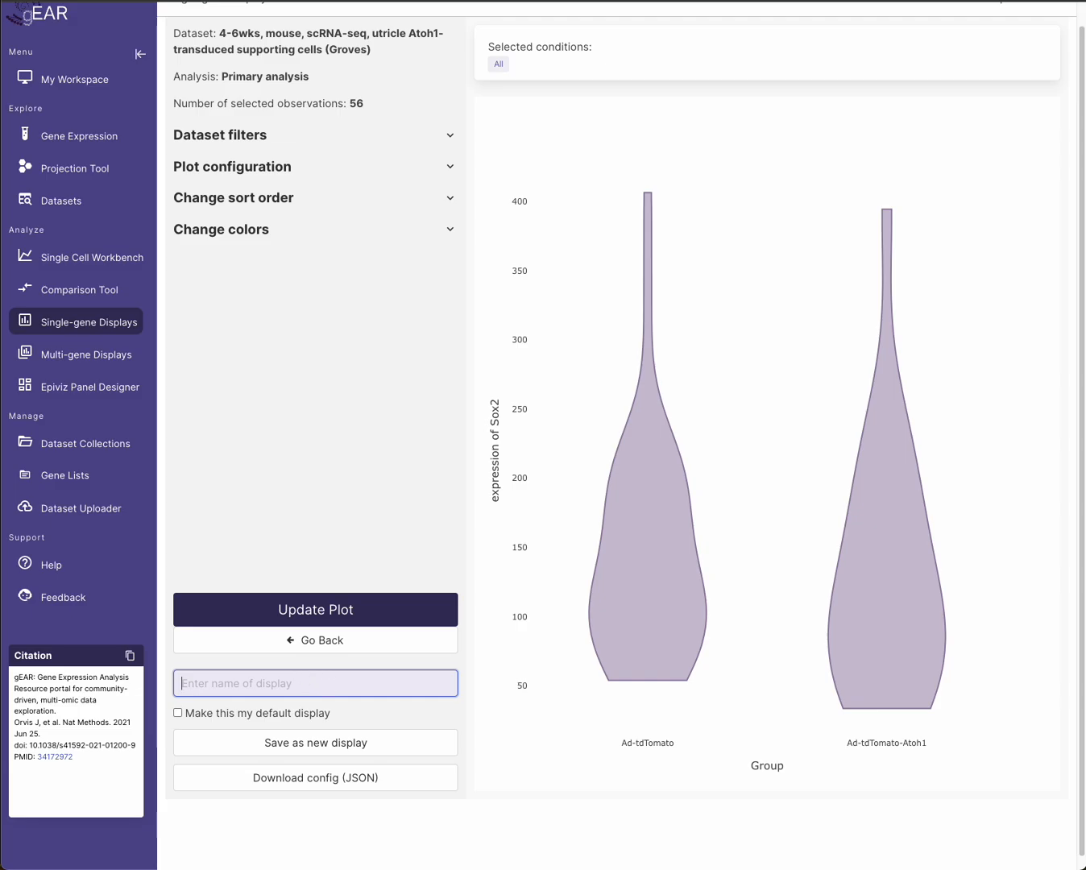
type("DemoViolin")
key("ctrl+a")
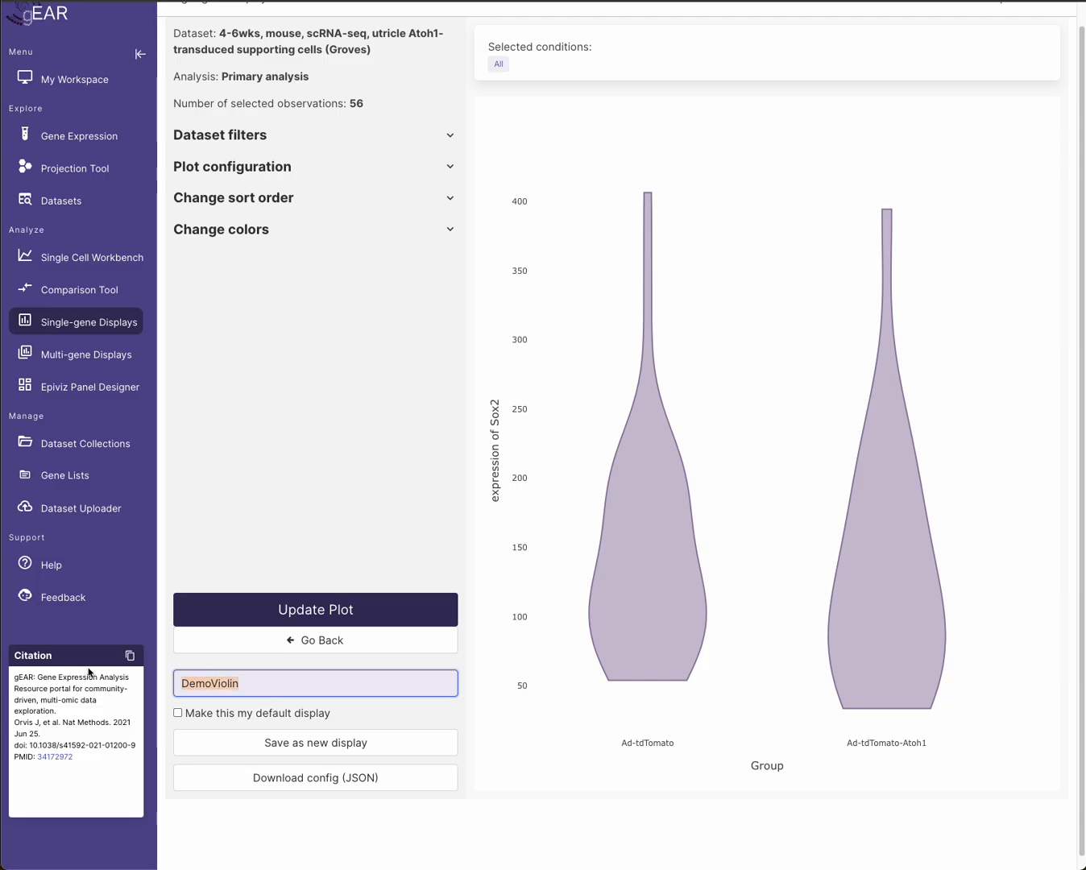
key("BackSpace")
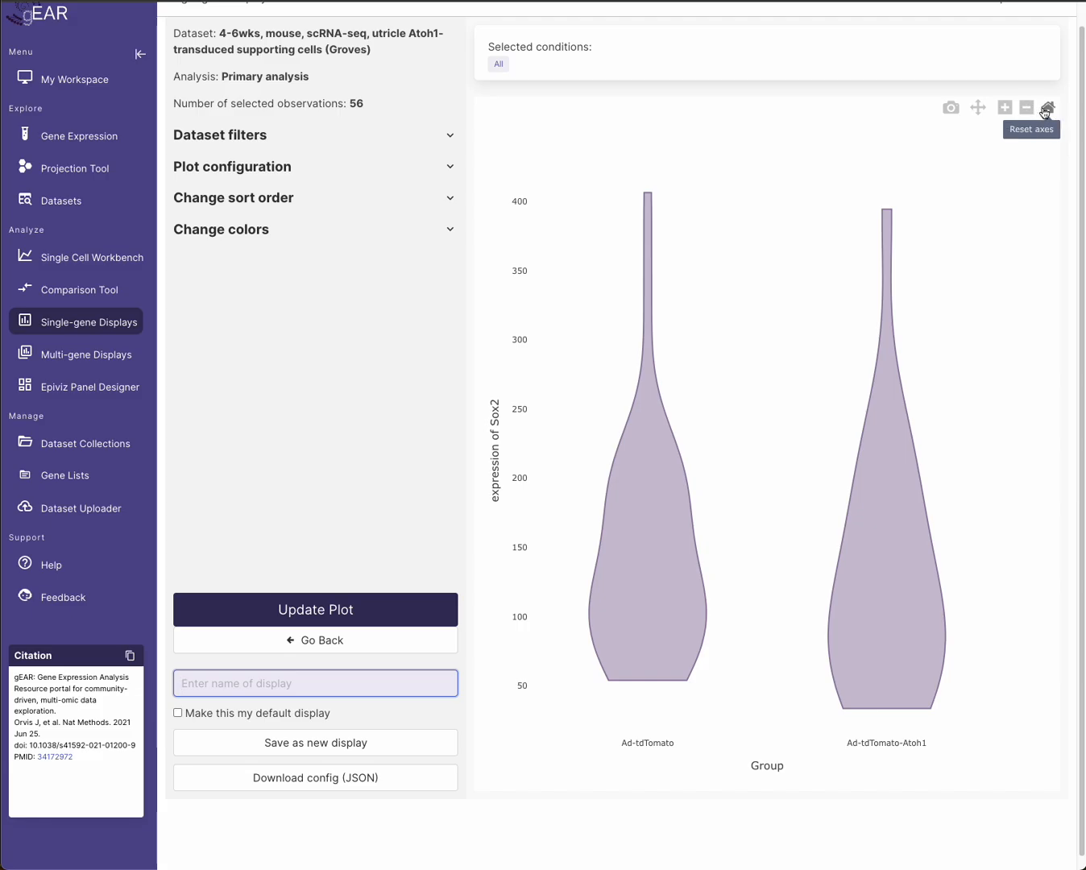
Restart the single-gene display curation and select the public dataset "Adult, Mouse, snRNA-seq, Standard Processing"
left_click(104, 327)
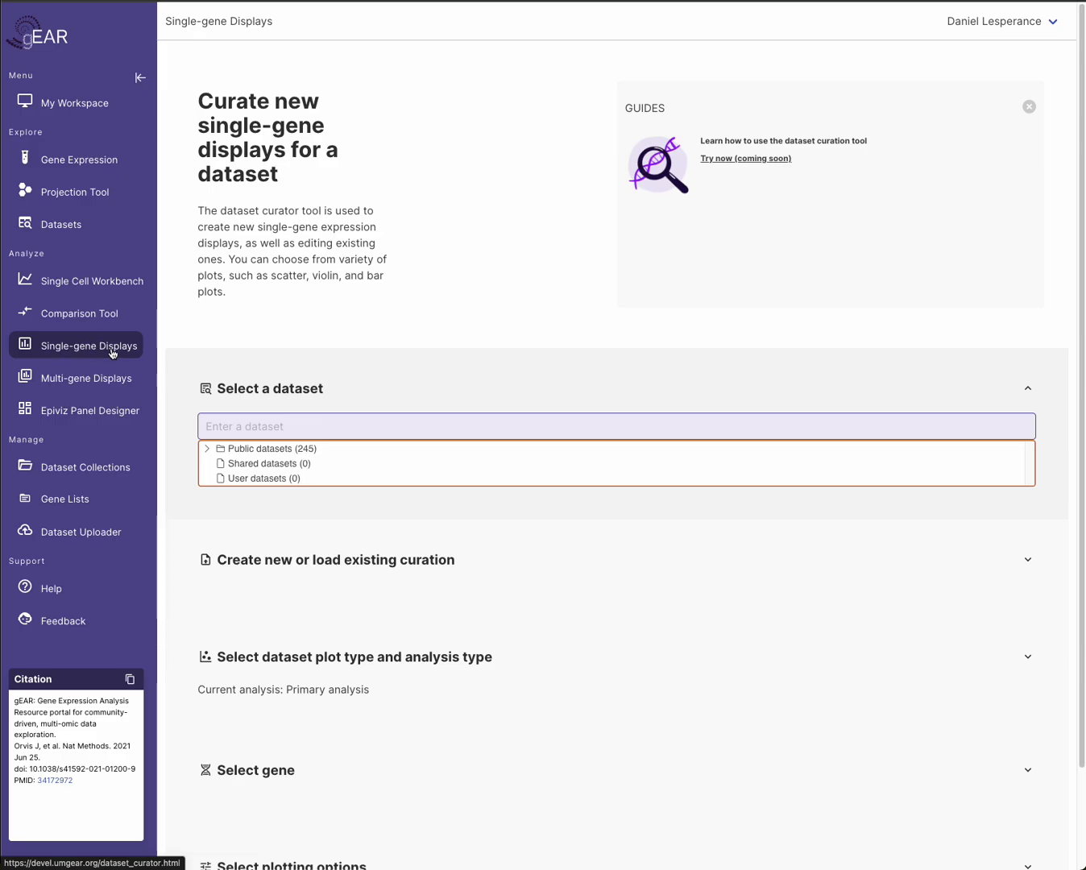
left_click(209, 450)
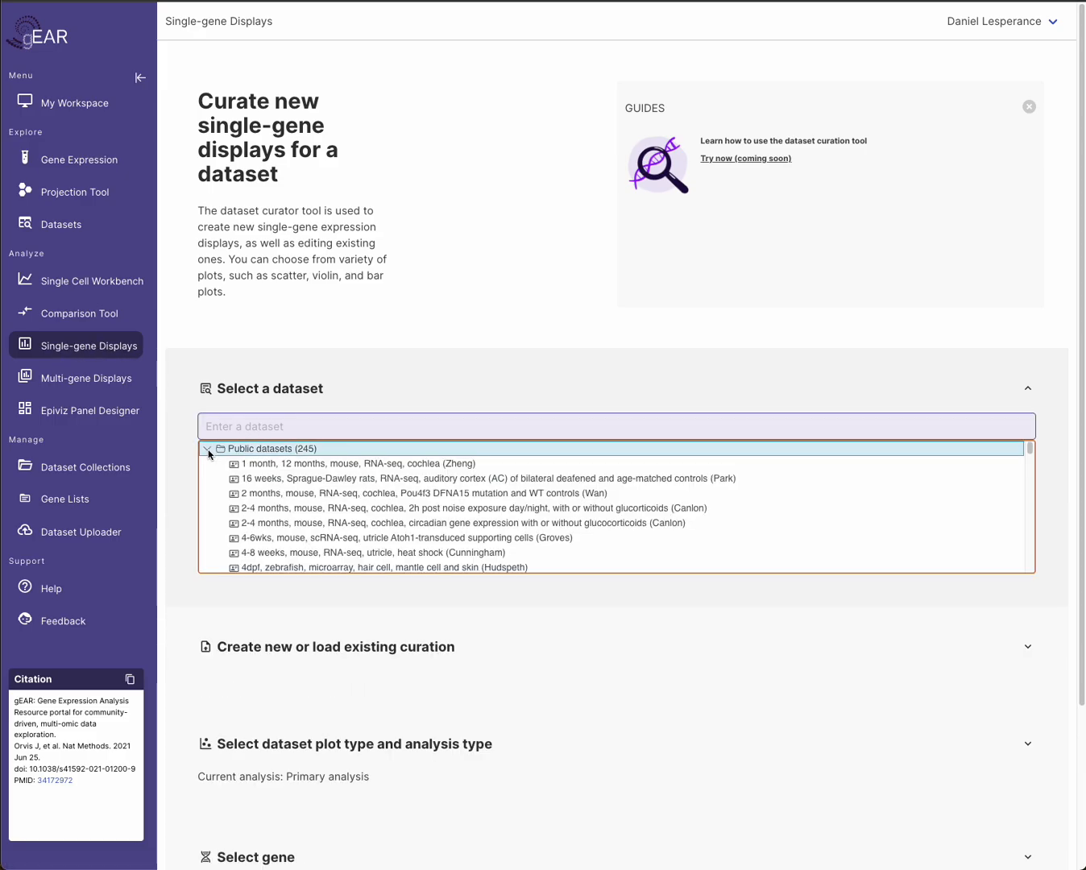
scroll(338, 500, "down", 5)
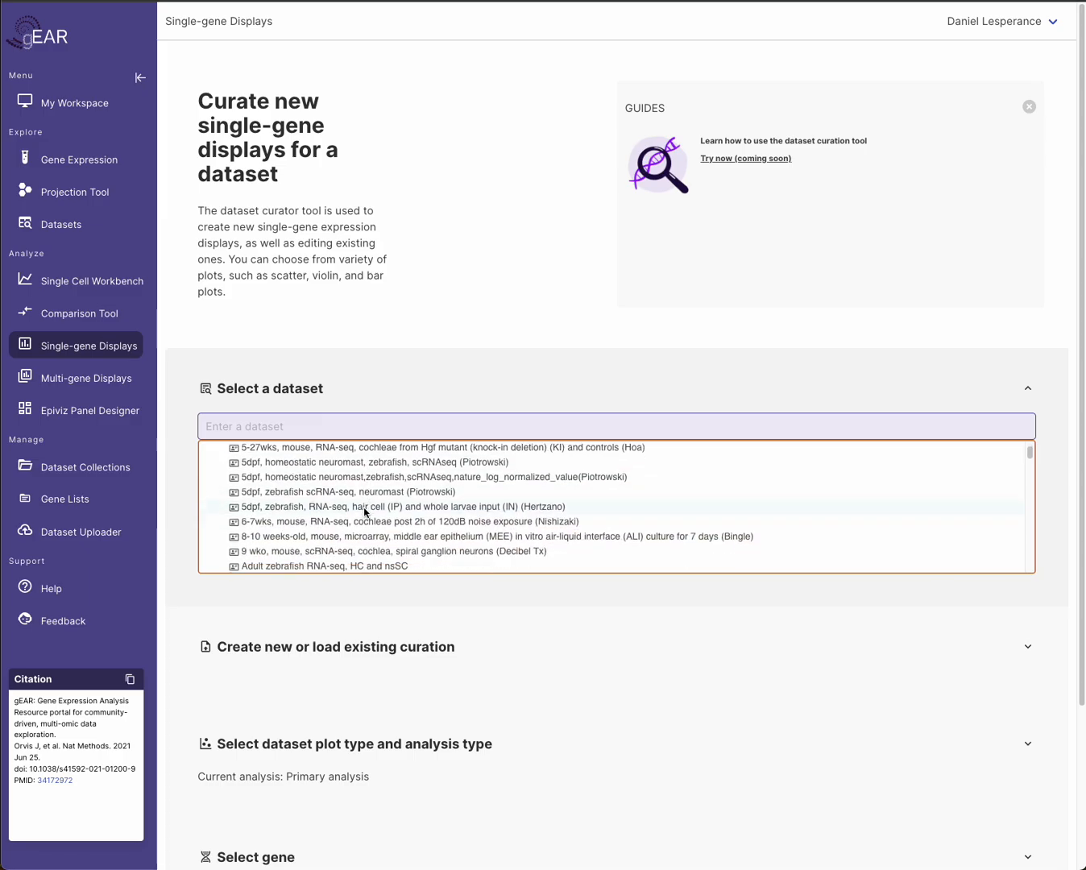
scroll(364, 511, "down", 5)
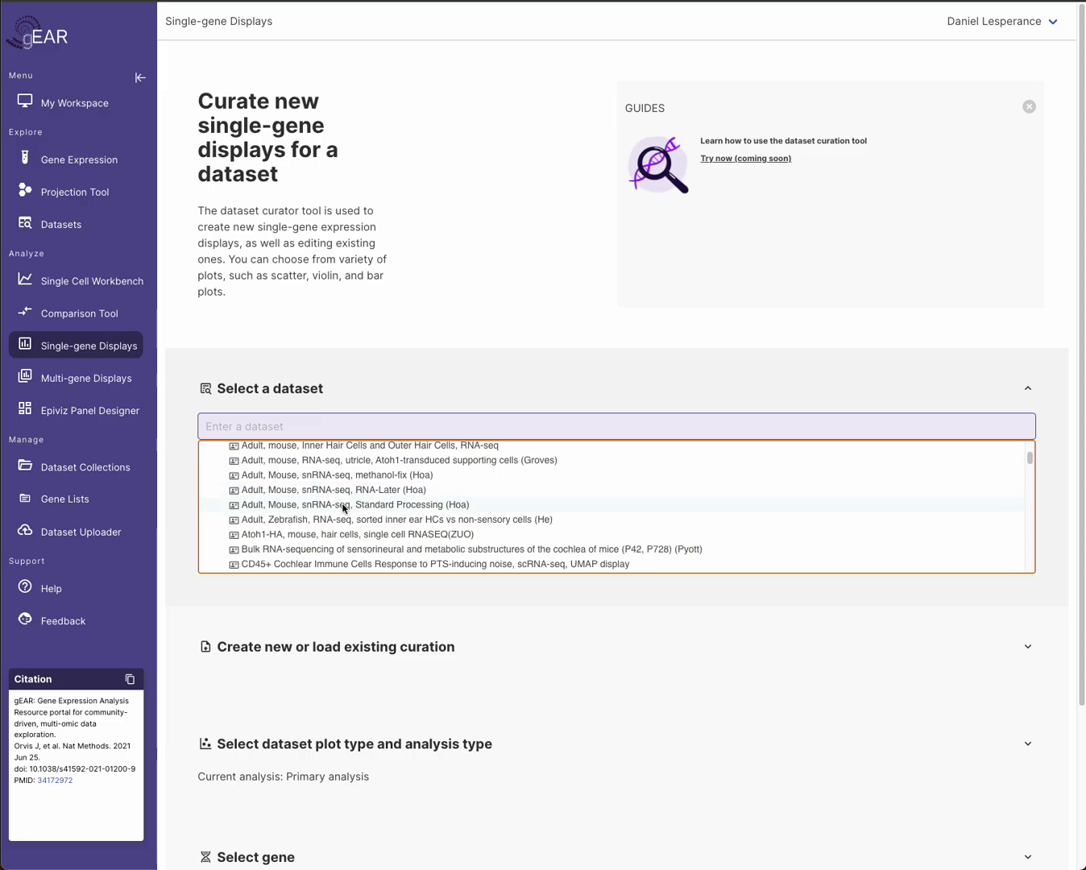
left_click(343, 507)
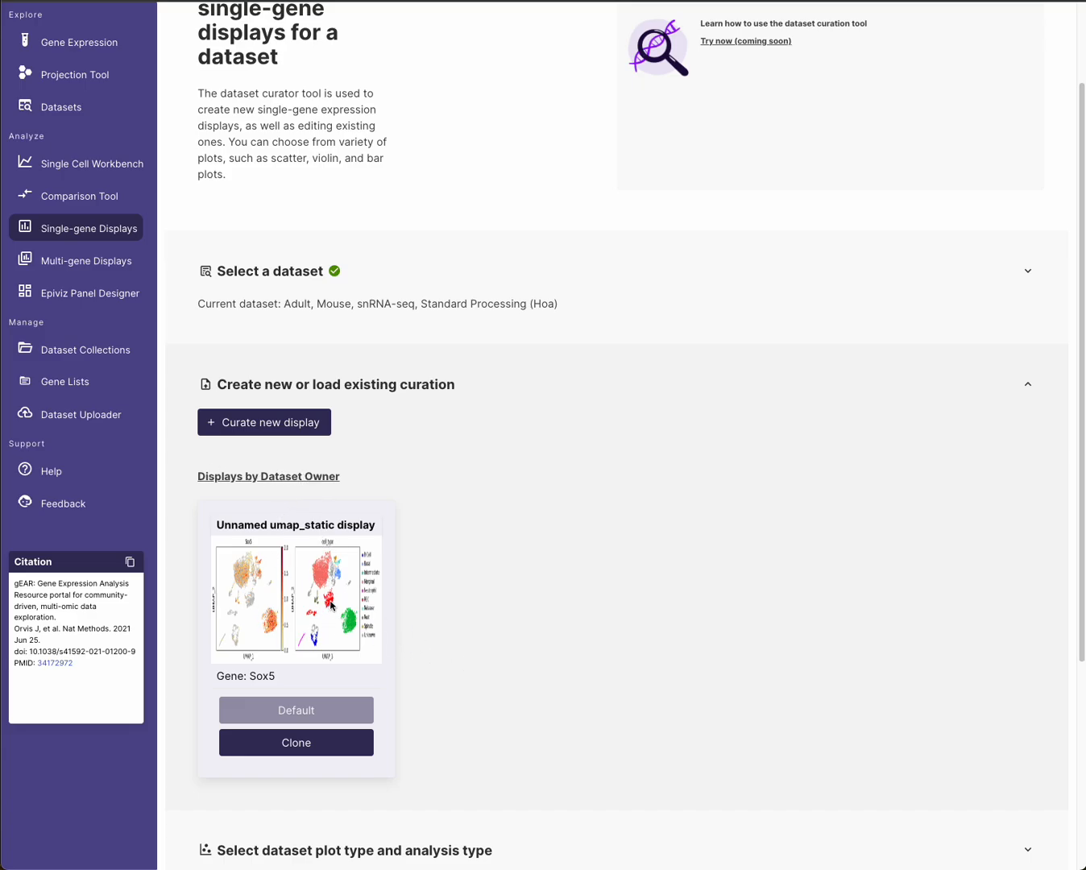
Start a new display curation for the dataset with the interactive tSNE/UMAP dynamic plot type
left_click(277, 426)
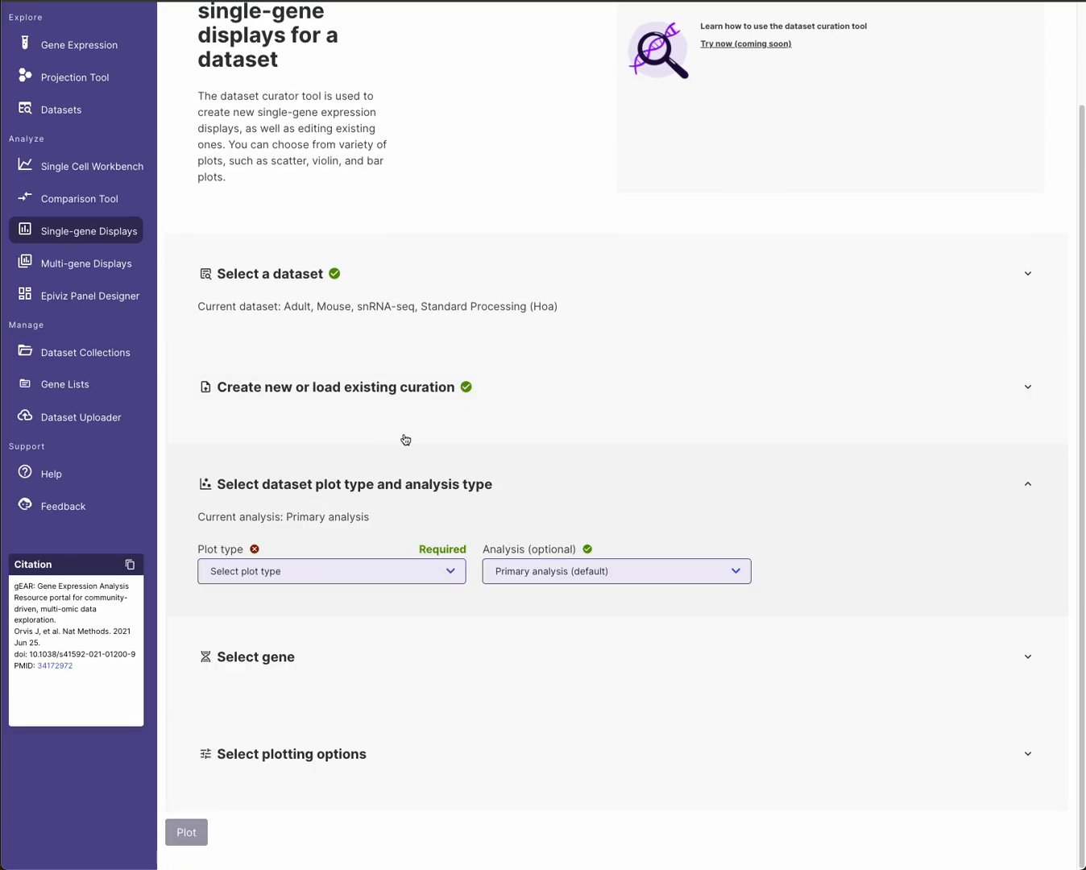
left_click(311, 581)
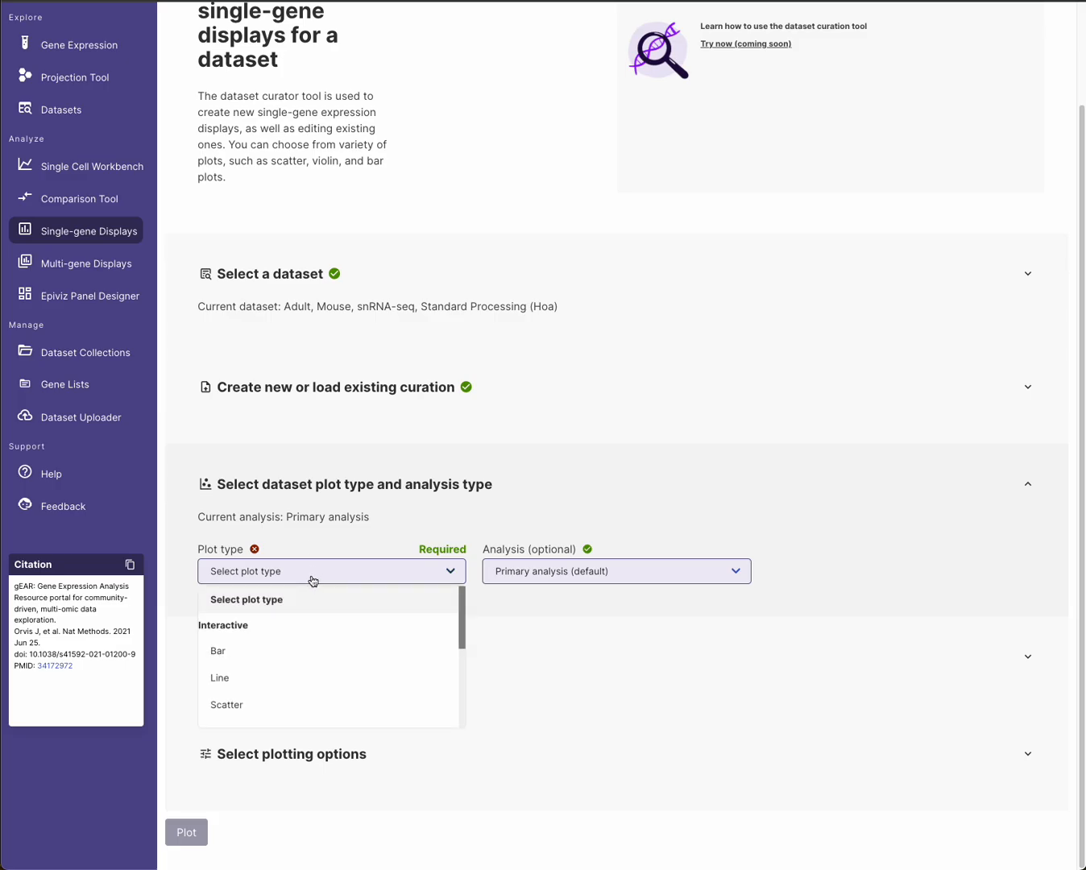
scroll(242, 650, "down", 1)
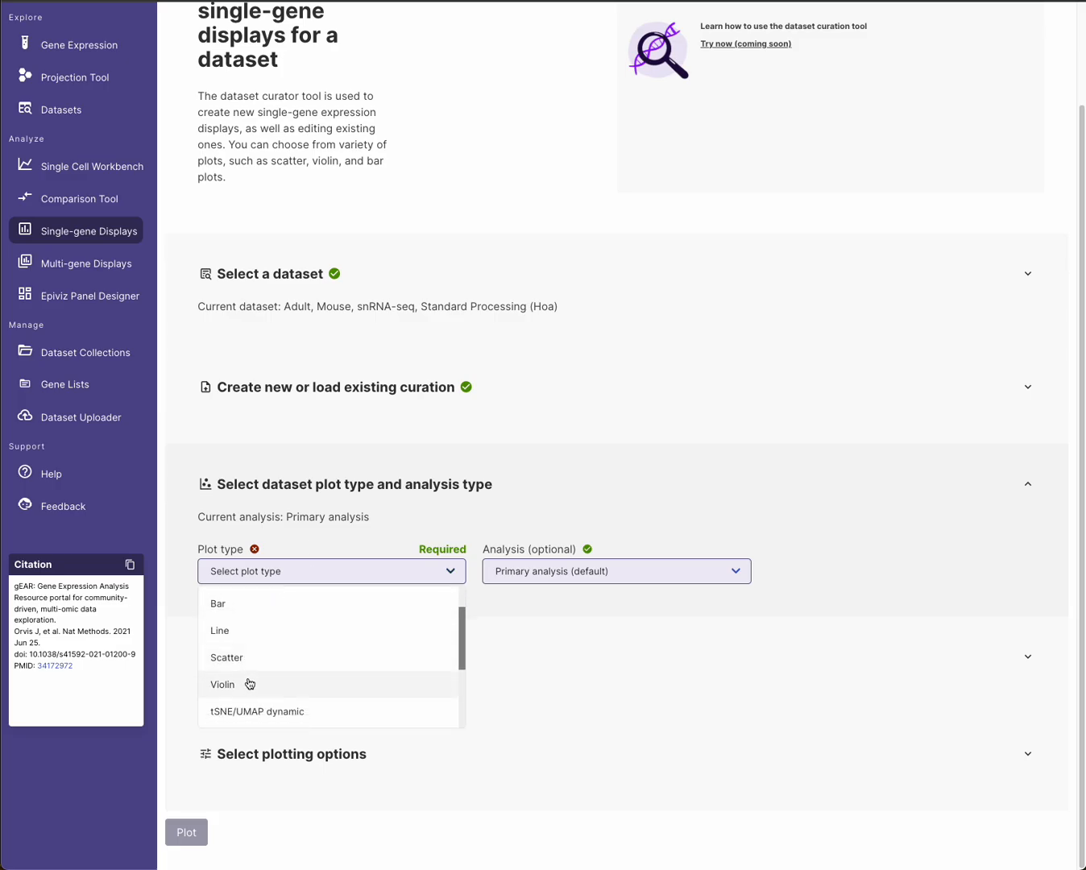
scroll(248, 682, "down", 3)
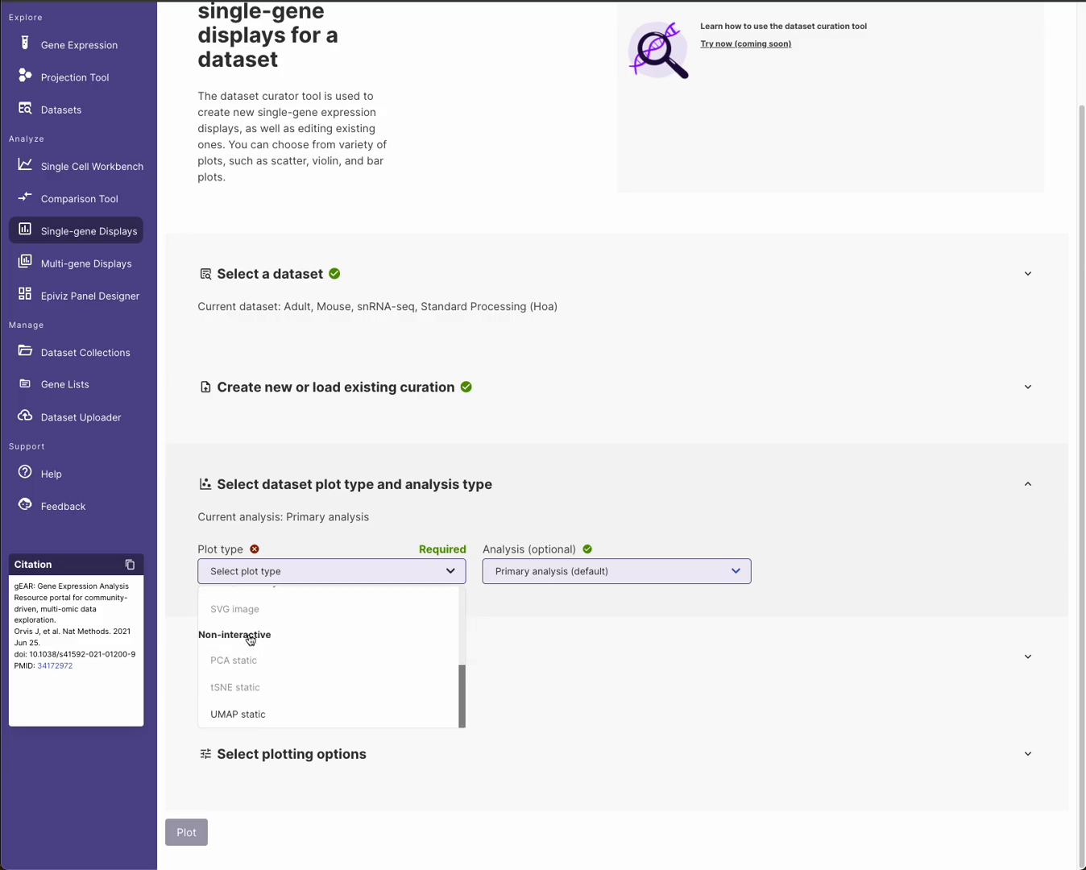
scroll(251, 636, "up", 1)
scroll(302, 612, "down", 1)
scroll(272, 715, "up", 3)
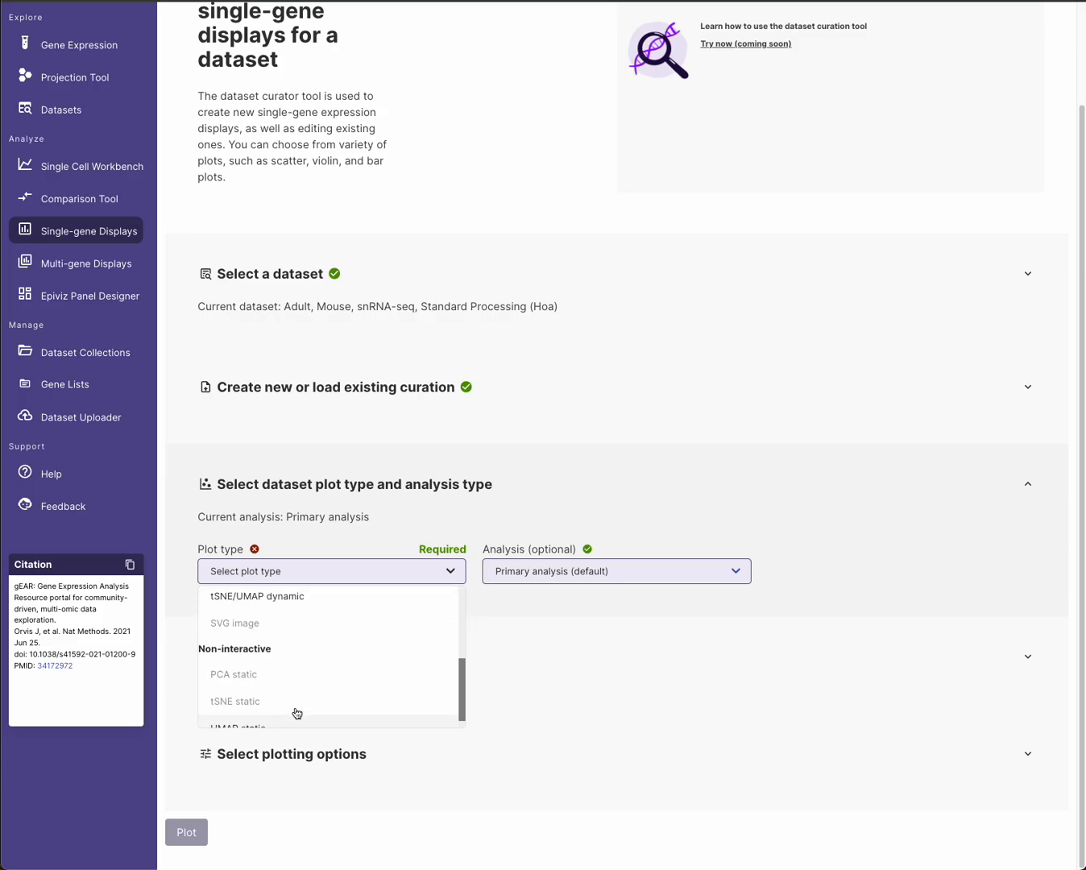
left_click(277, 667)
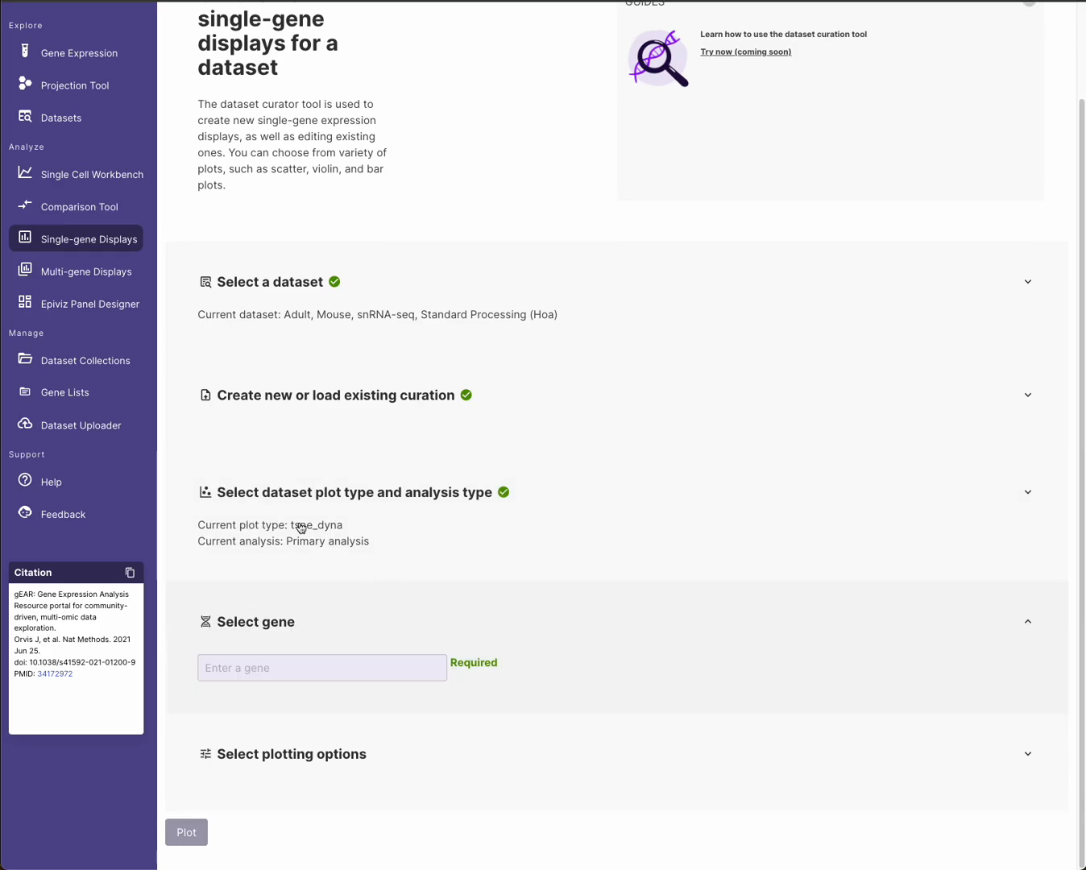
left_click(331, 665)
type("SOX2")
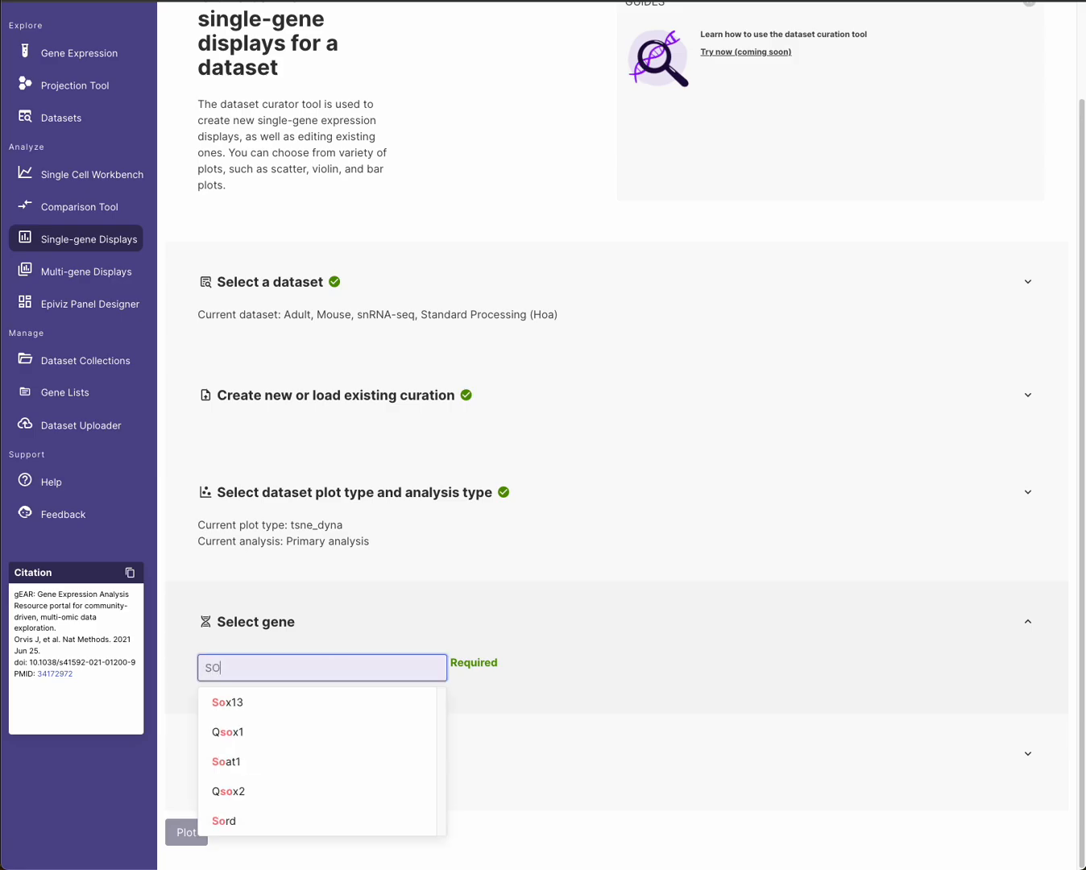
key("BackSpace")
key("BackSpace")
key("BackSpace")
key("BackSpace")
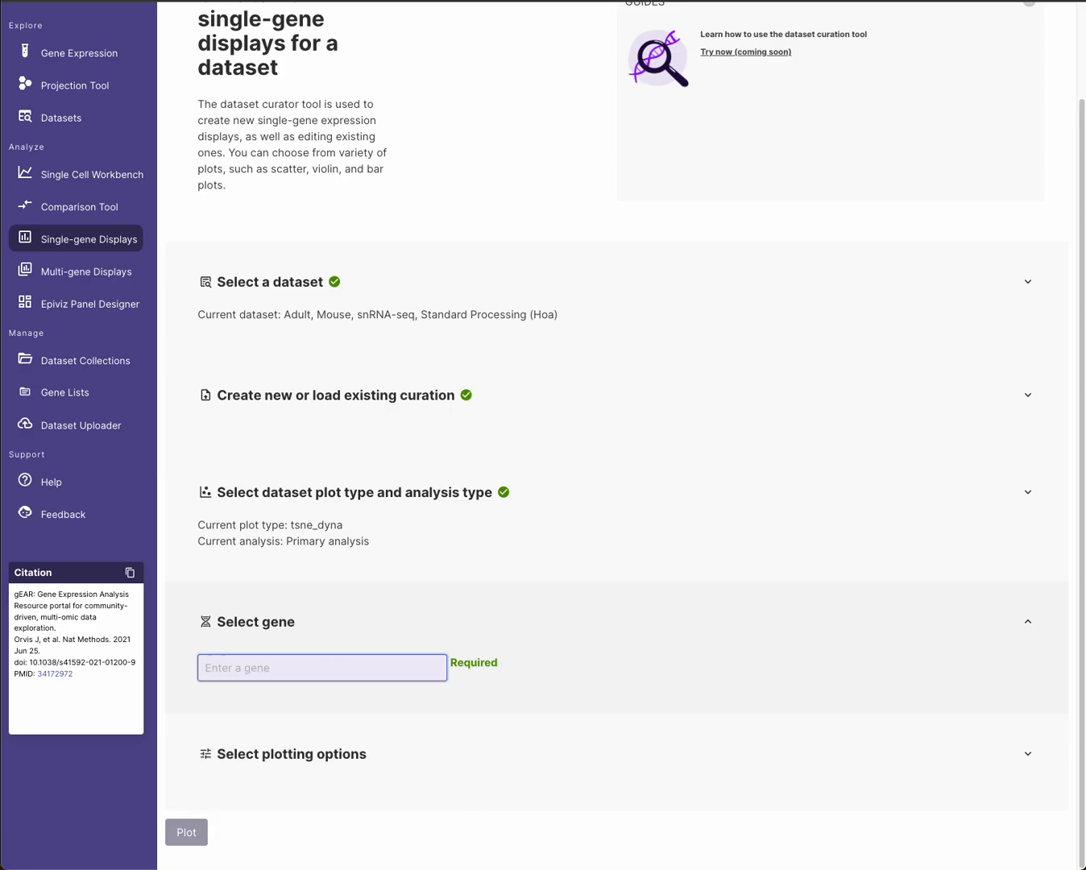
Select the gene Atoh8 and set the plot's X-axis to UMAP_1 and its Y-axis to UMAP_2
type("ATOH8")
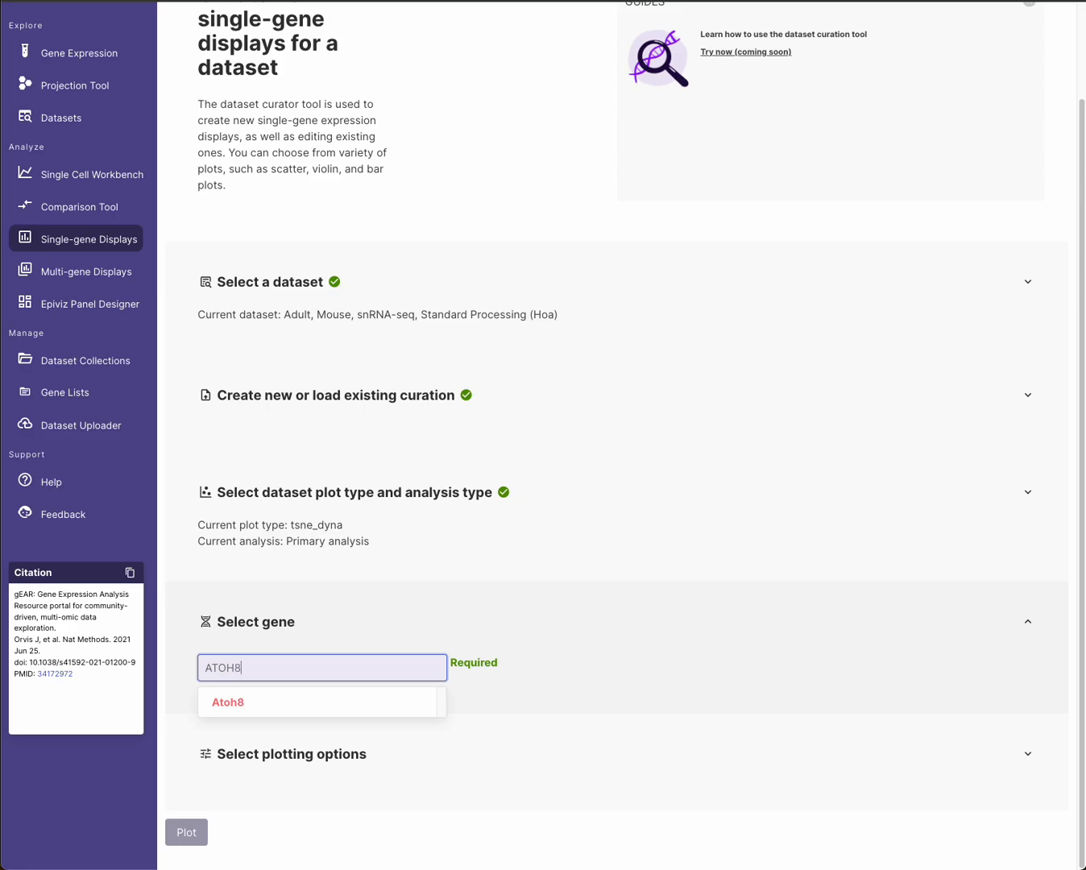
left_click(302, 712)
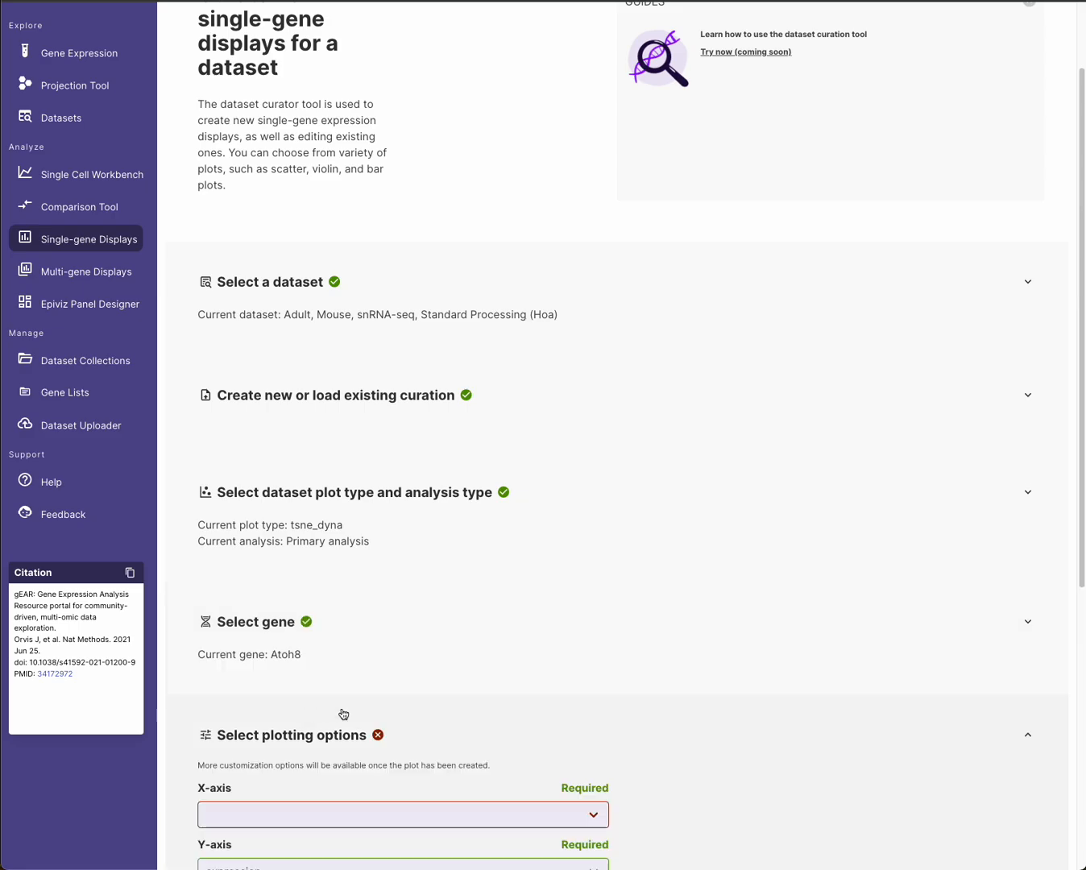
scroll(507, 639, "down", 2)
scroll(640, 614, "down", 1)
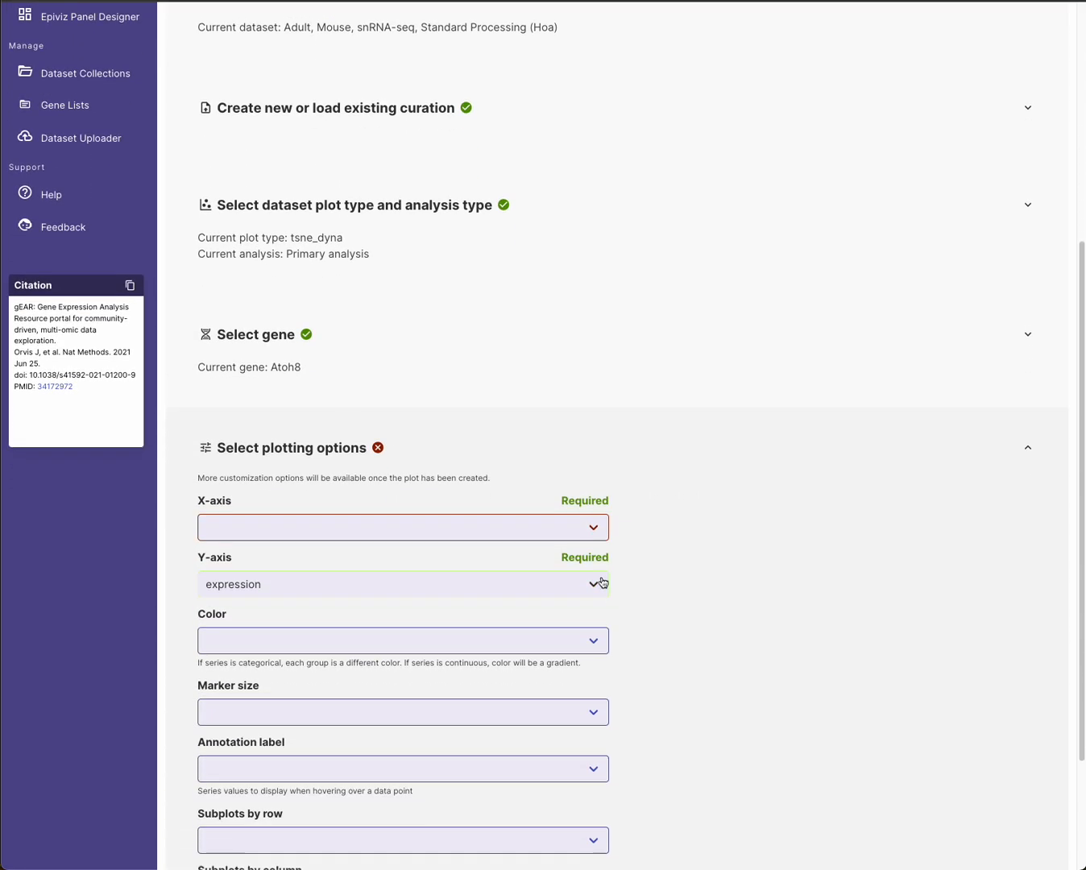
left_click(581, 528)
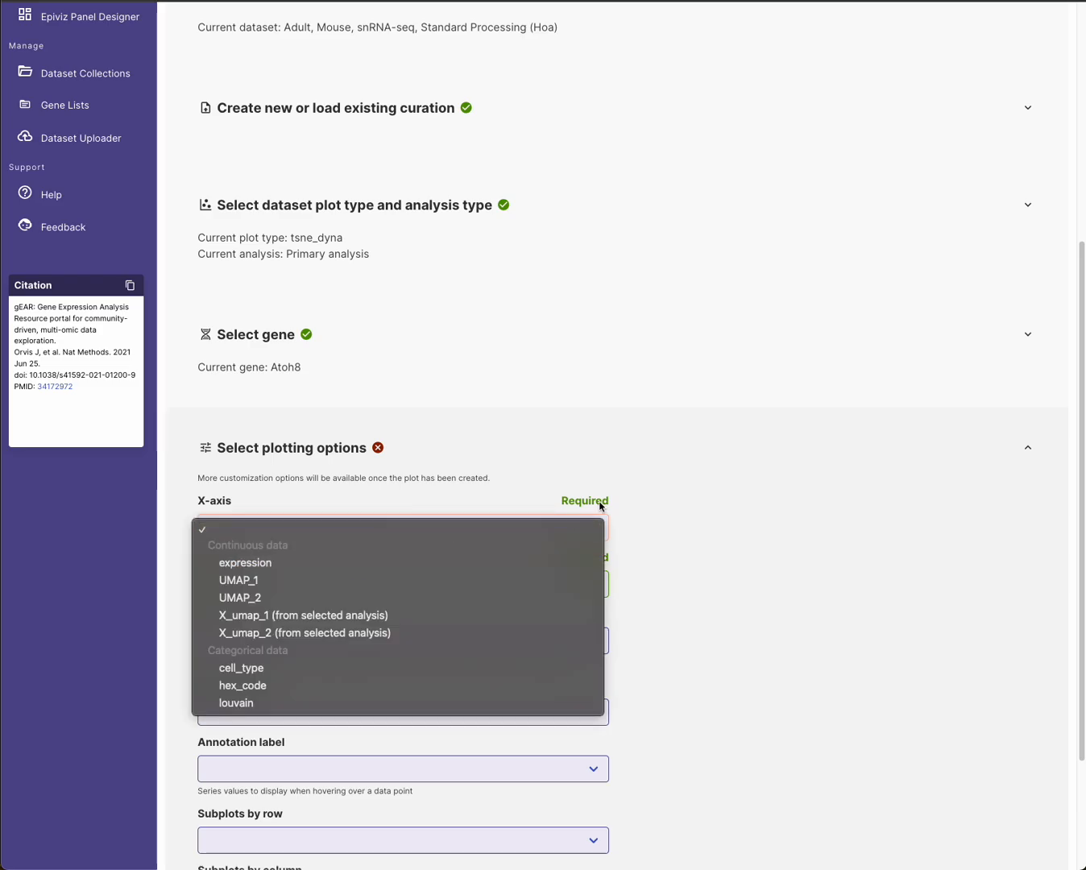
left_click(654, 520)
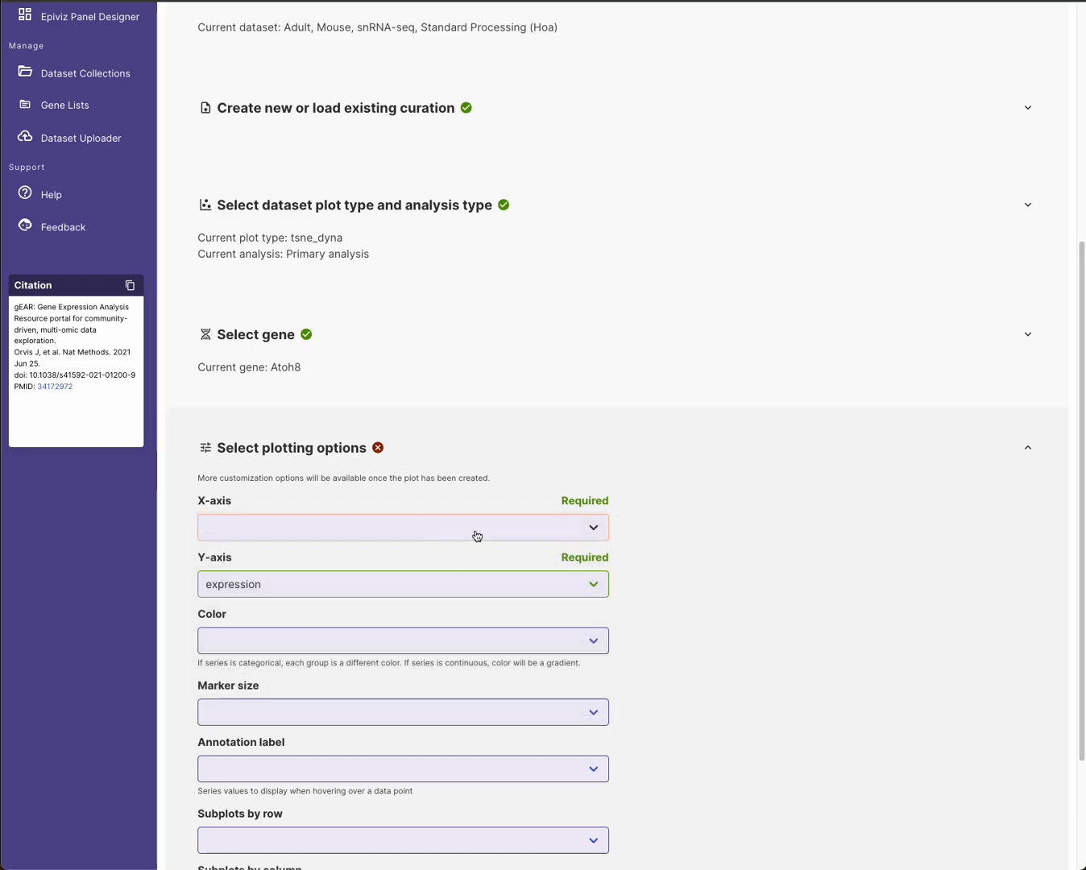
left_click(477, 536)
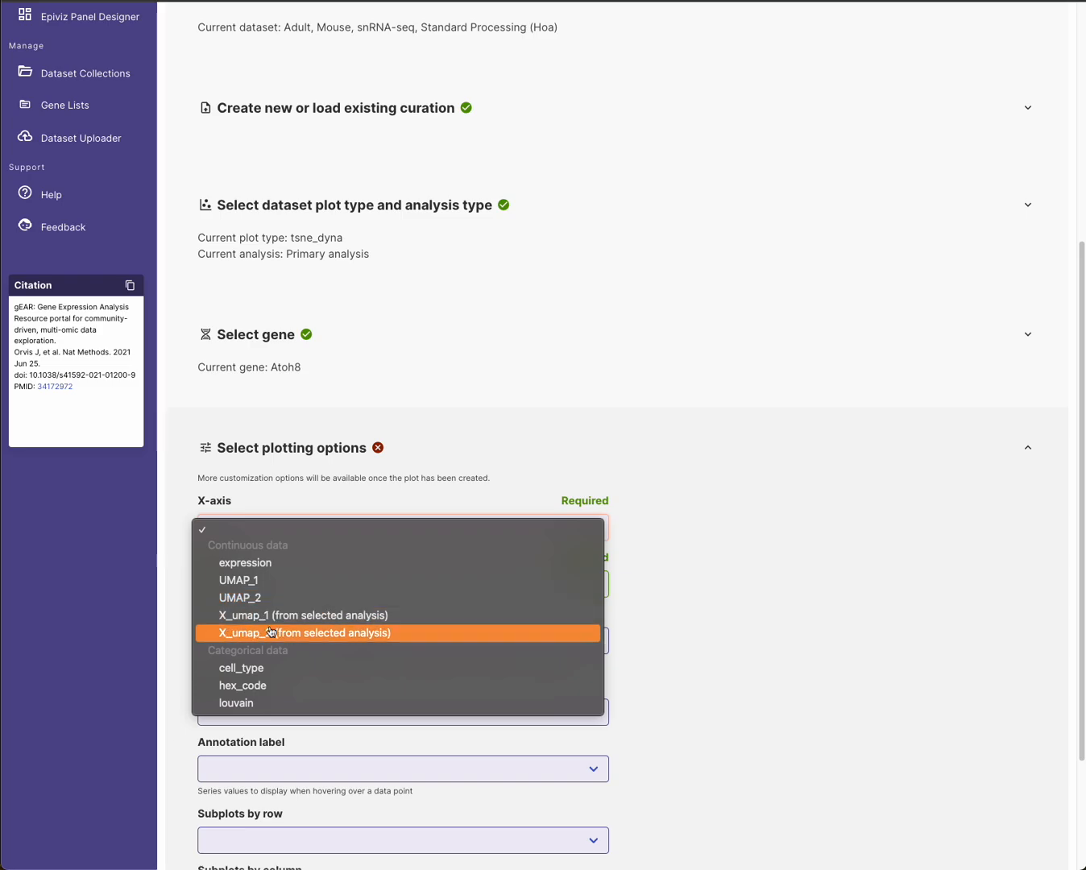
left_click(240, 581)
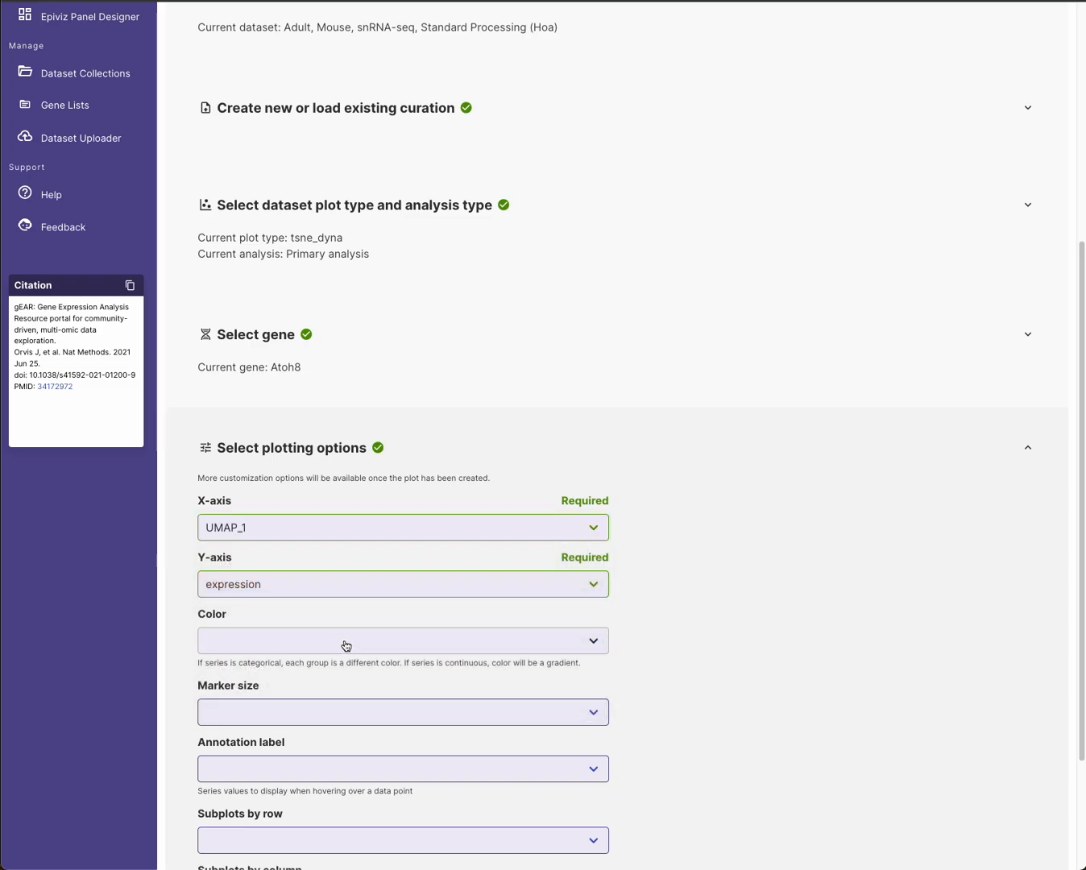
left_click(351, 594)
left_click(294, 623)
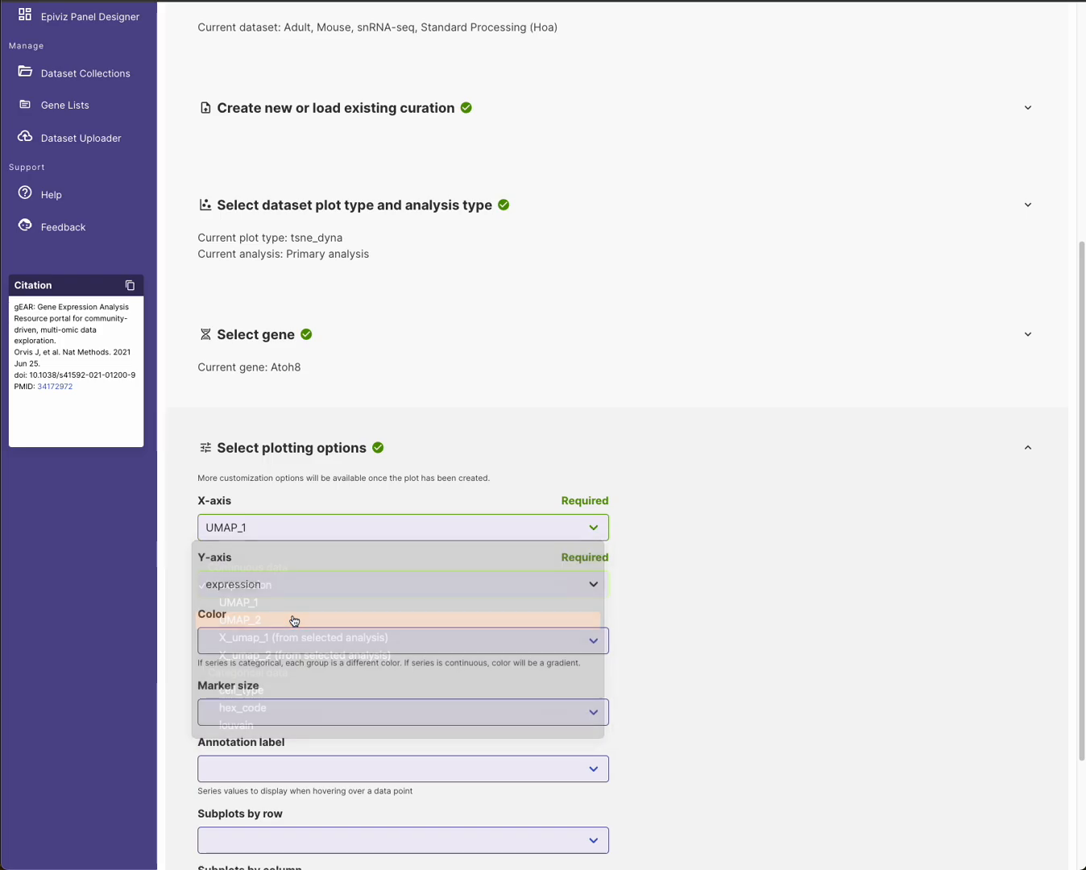
Color the plot by cell_type and generate it
left_click(329, 635)
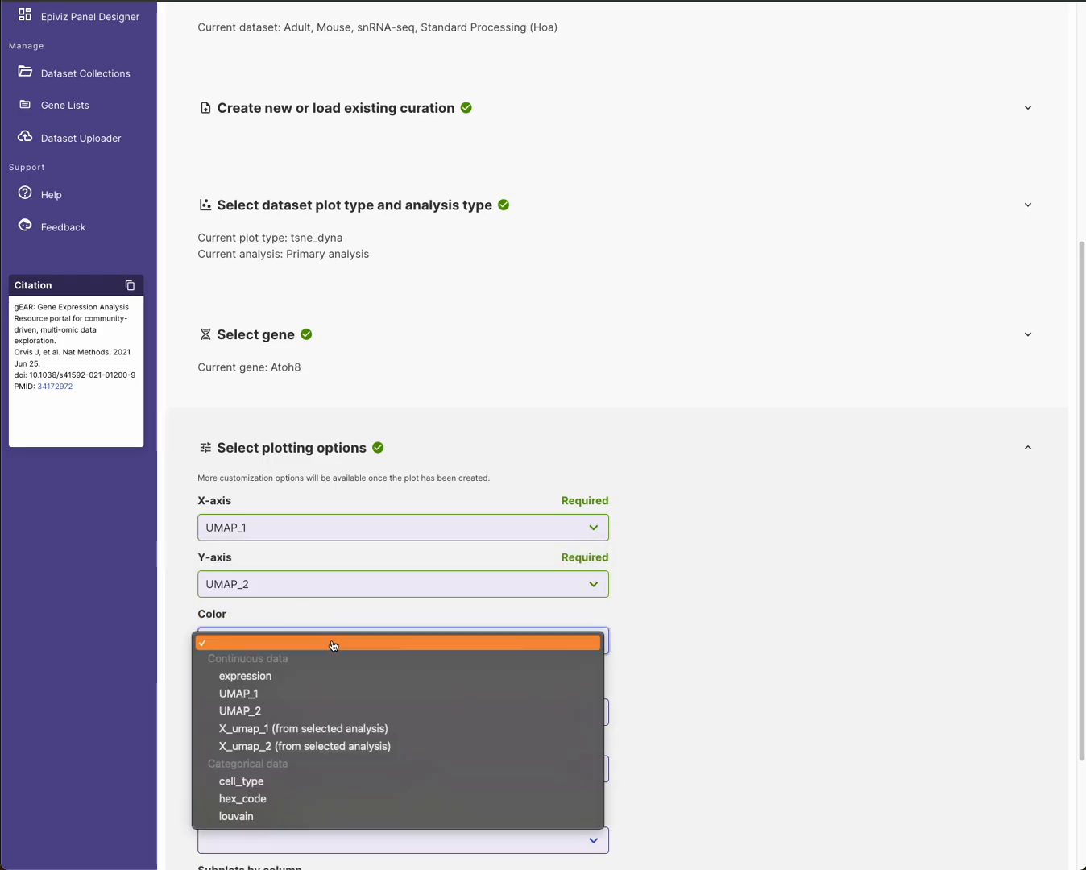
left_click(274, 782)
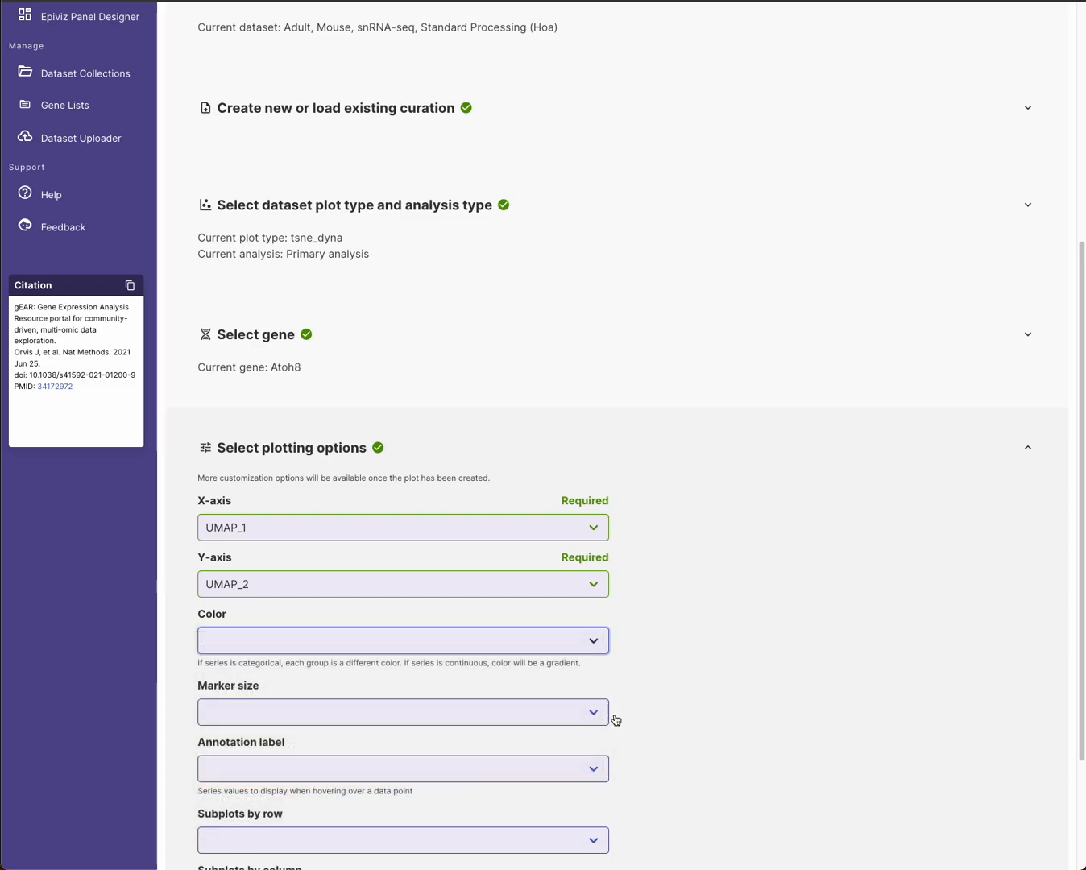
scroll(640, 721, "down", 3)
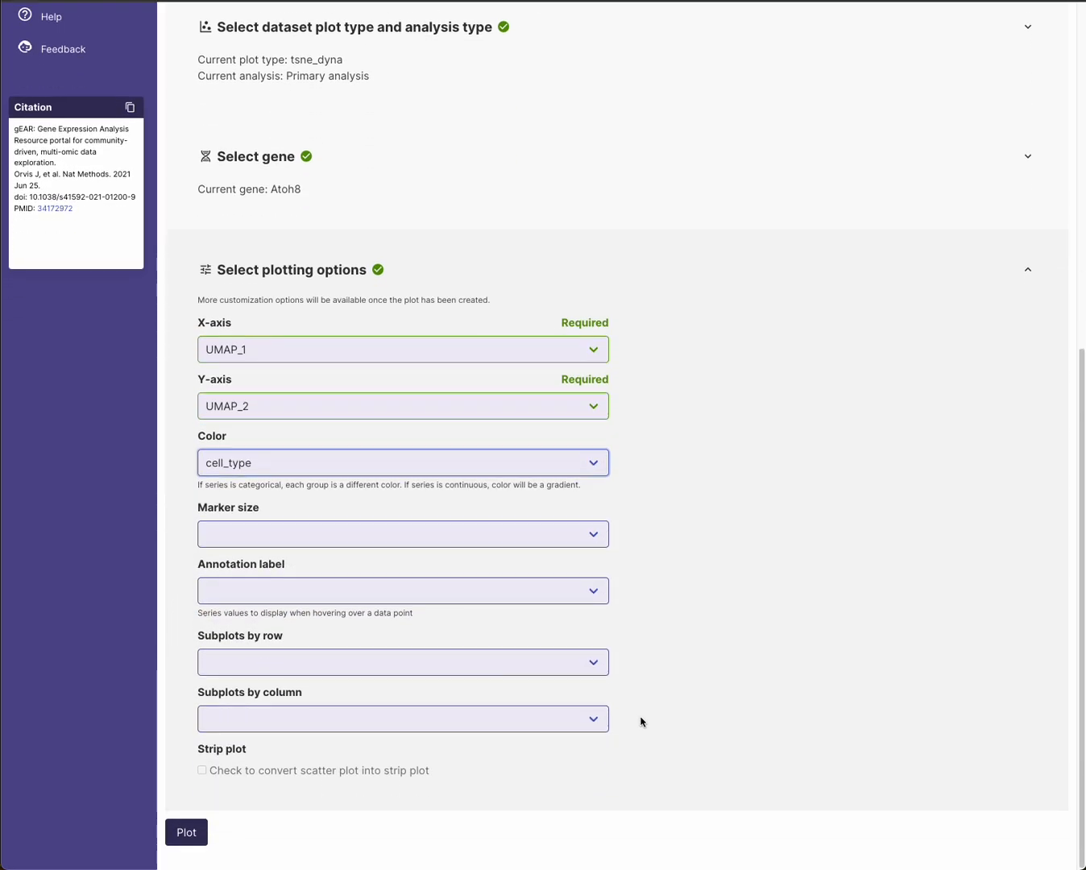
left_click(199, 839)
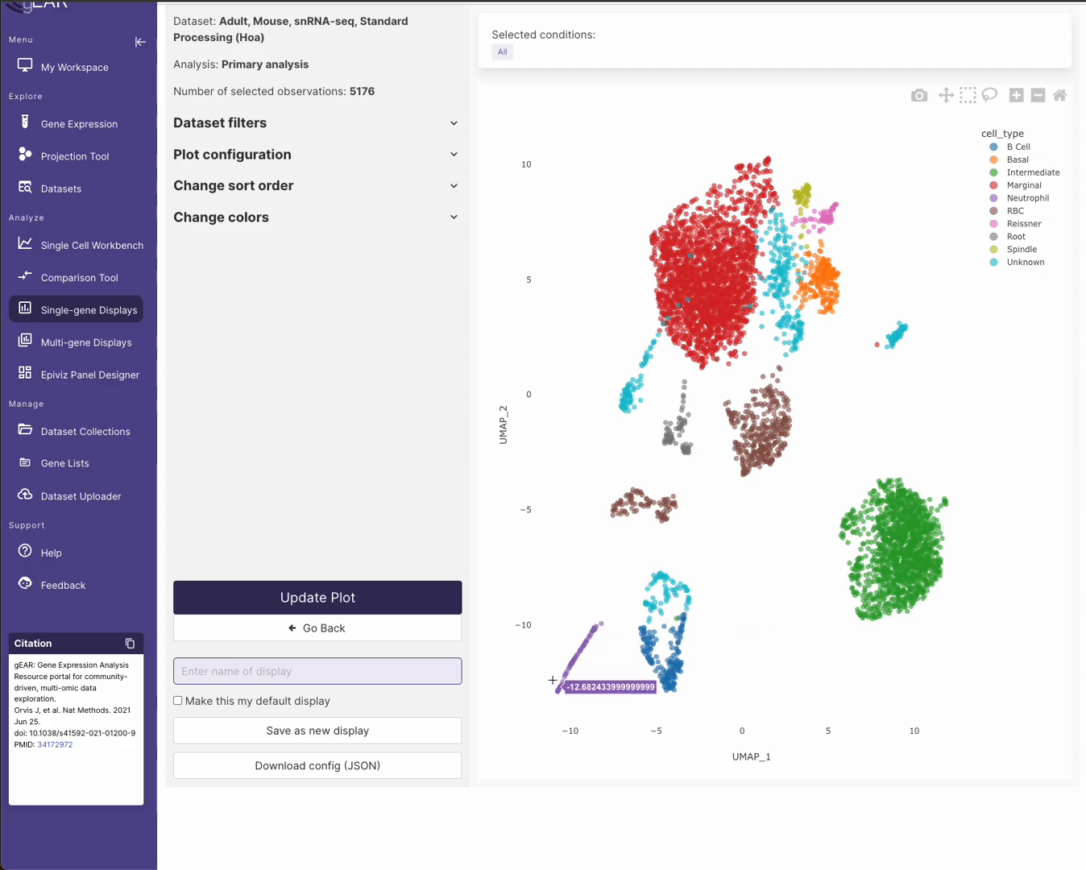
Examine the values offered by the cell_type, hex_code and louvain dataset filters
left_click(282, 125)
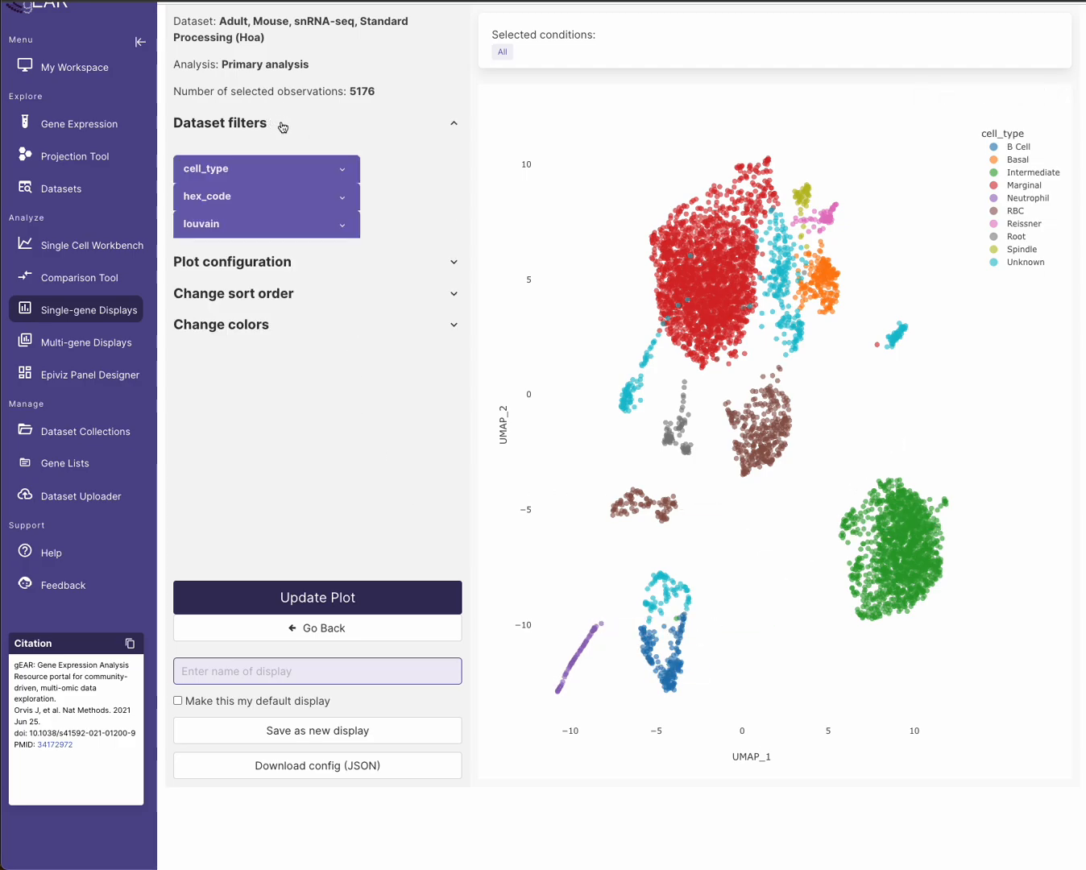
left_click(305, 177)
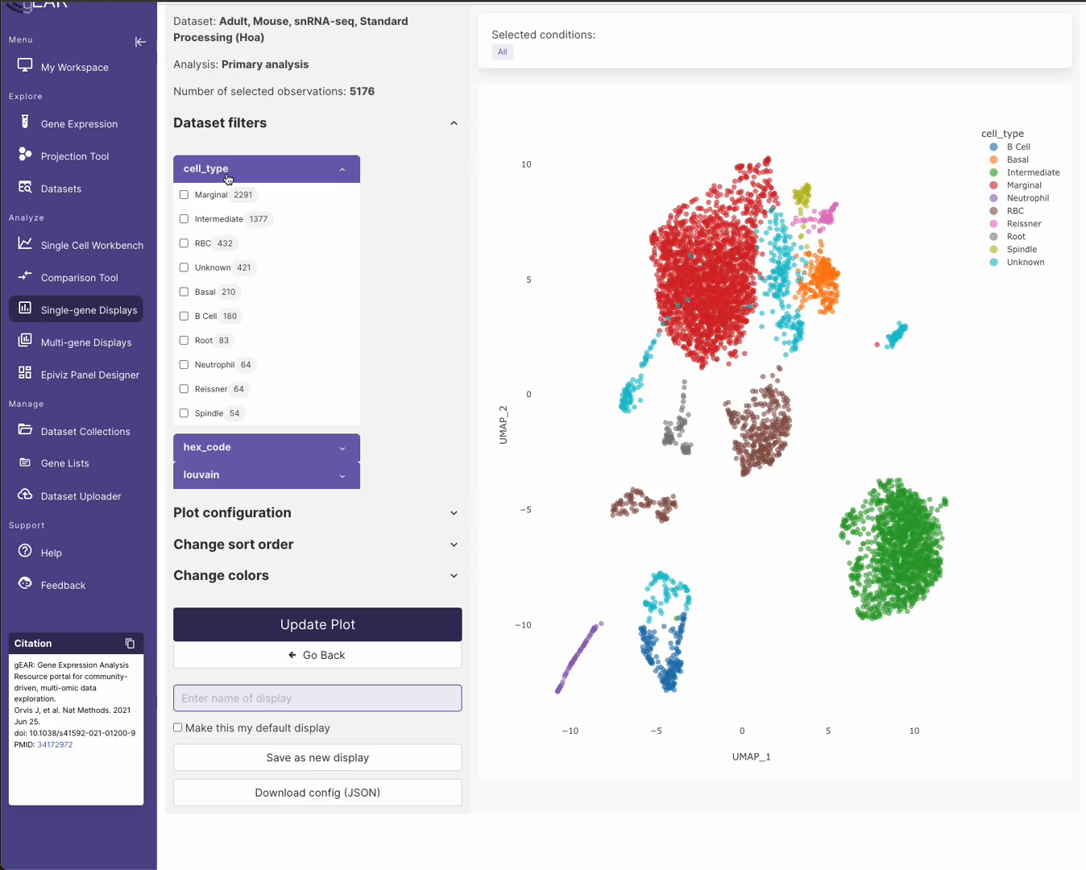
left_click(226, 450)
left_click(209, 450)
left_click(215, 479)
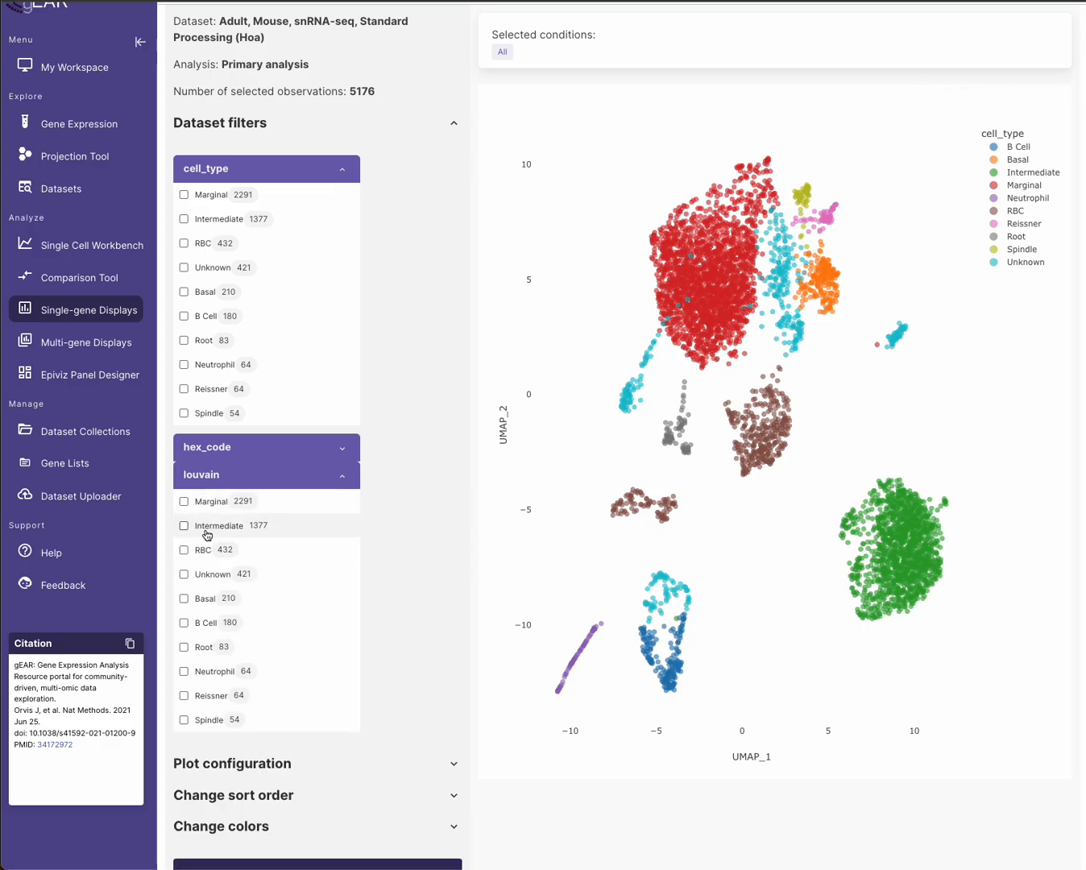
left_click(329, 478)
Filter the plot to the Marginal cell type and update it, and remove the filter again to replot all cells
left_click(183, 196)
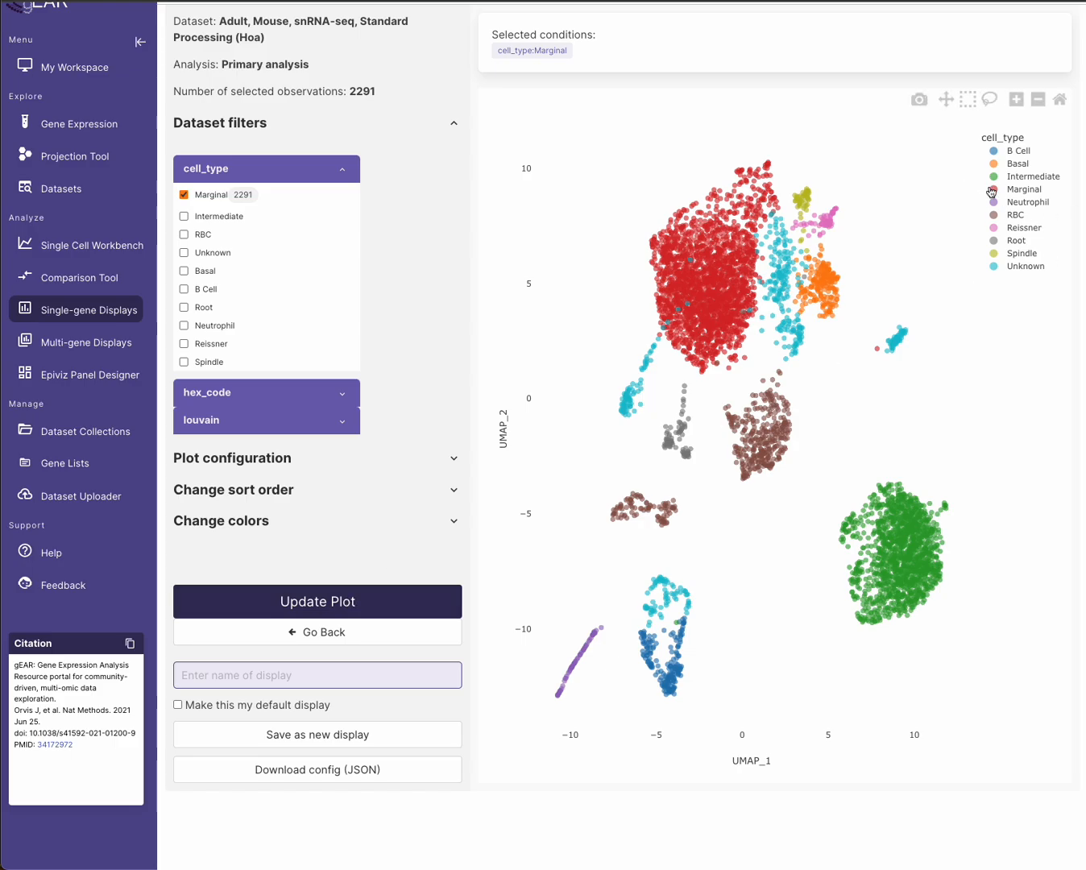
left_click(409, 603)
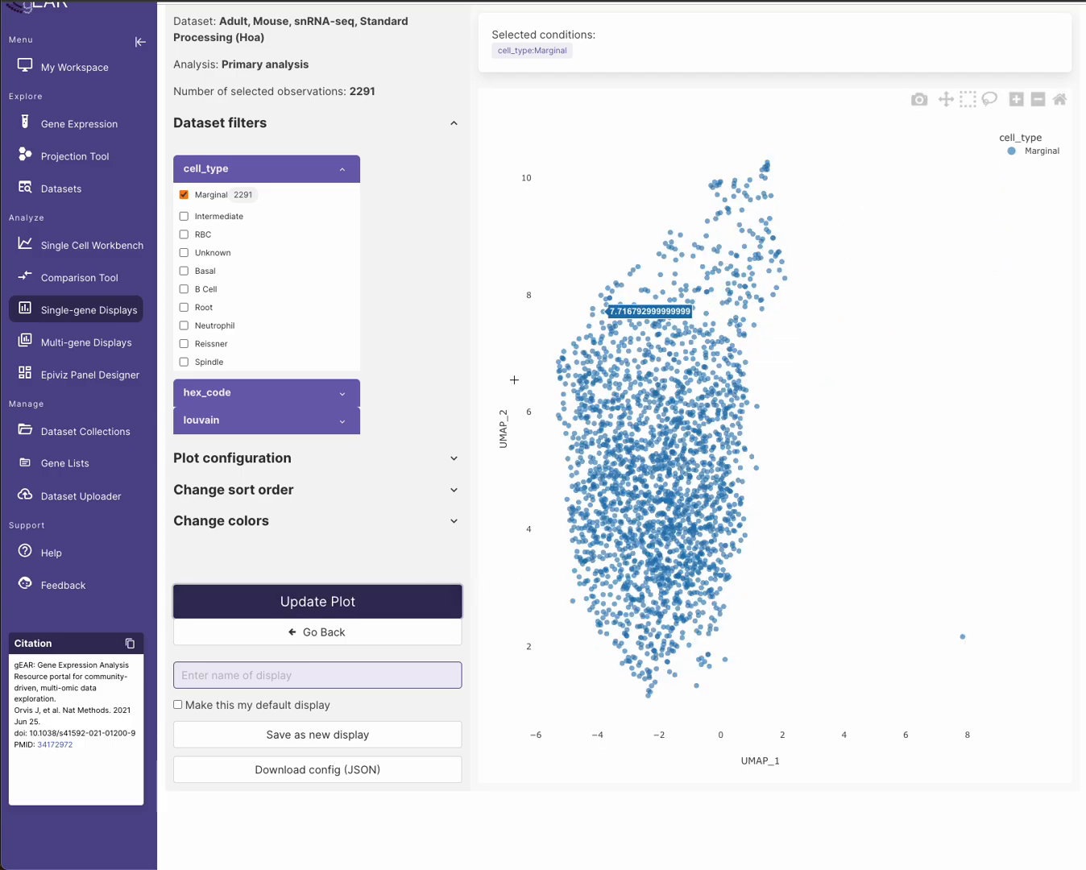
left_click(184, 195)
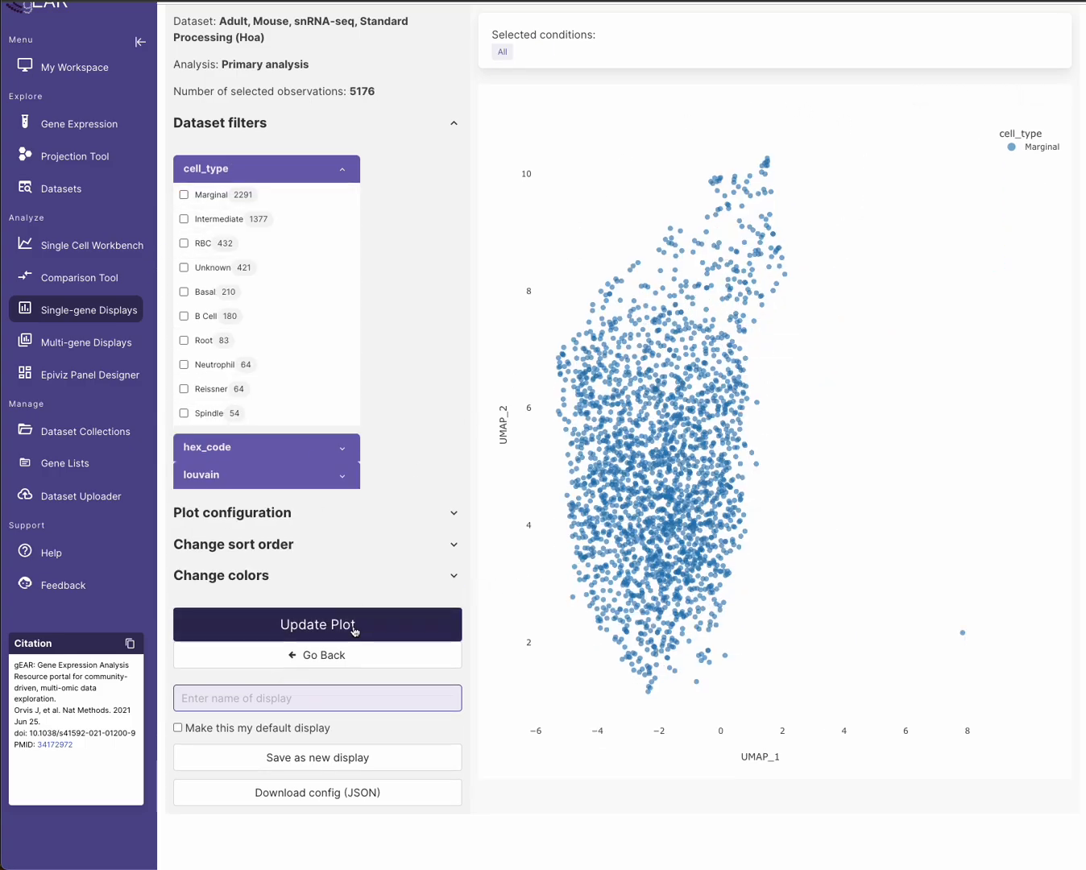
left_click(355, 630)
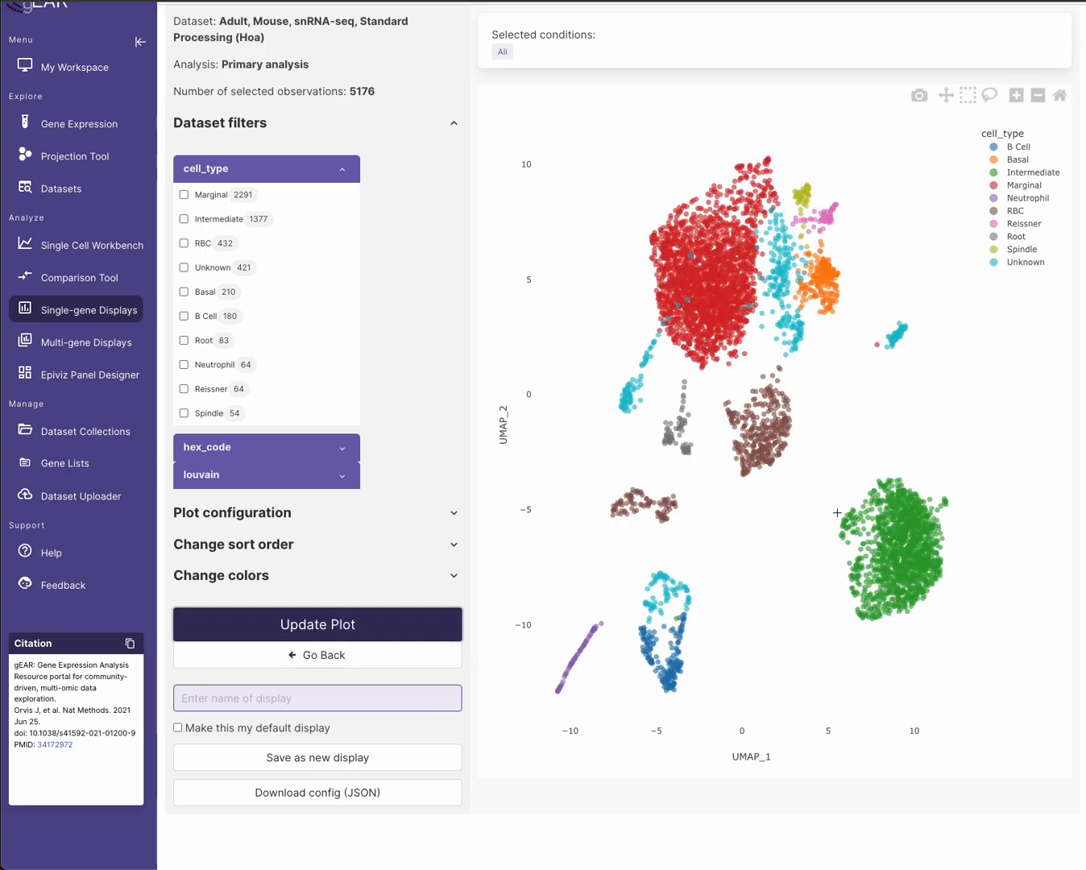
Filter the plot to the Marginal, Intermediate, RBC, Unknown and Basal cell types and update it
left_click(185, 195)
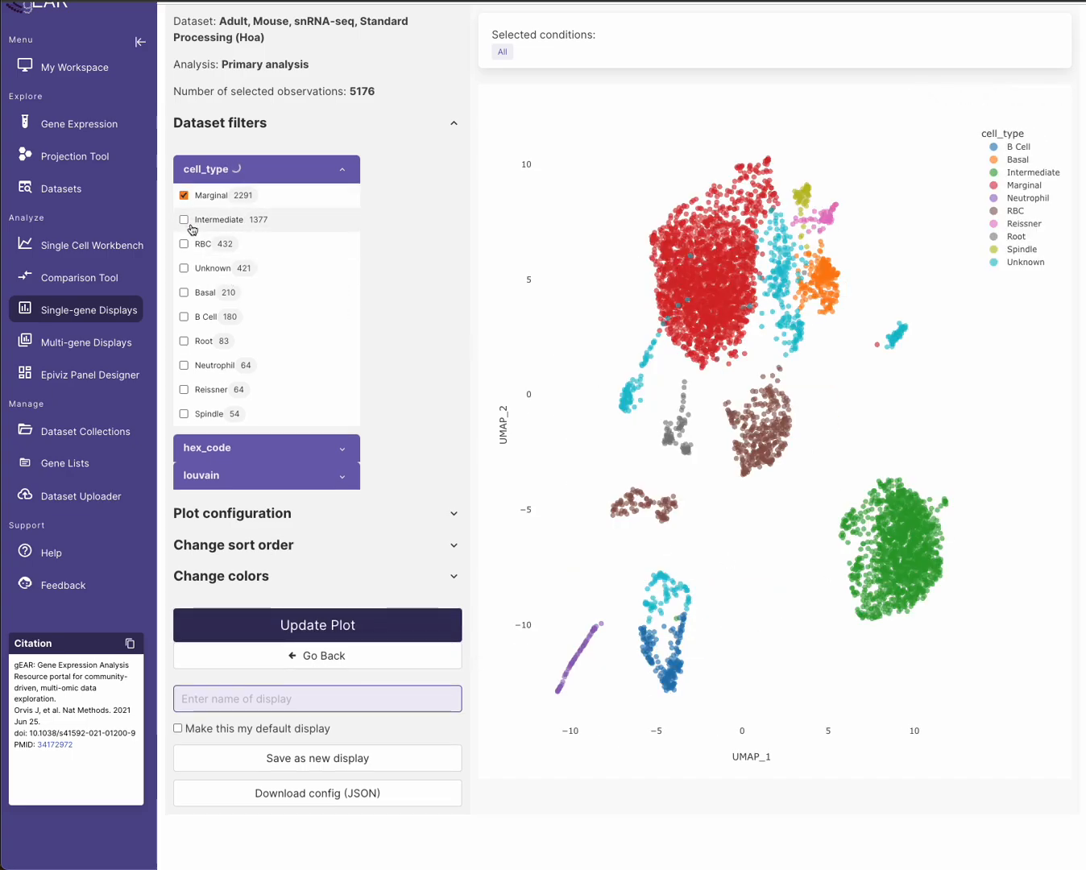
left_click(184, 218)
left_click(183, 242)
left_click(185, 266)
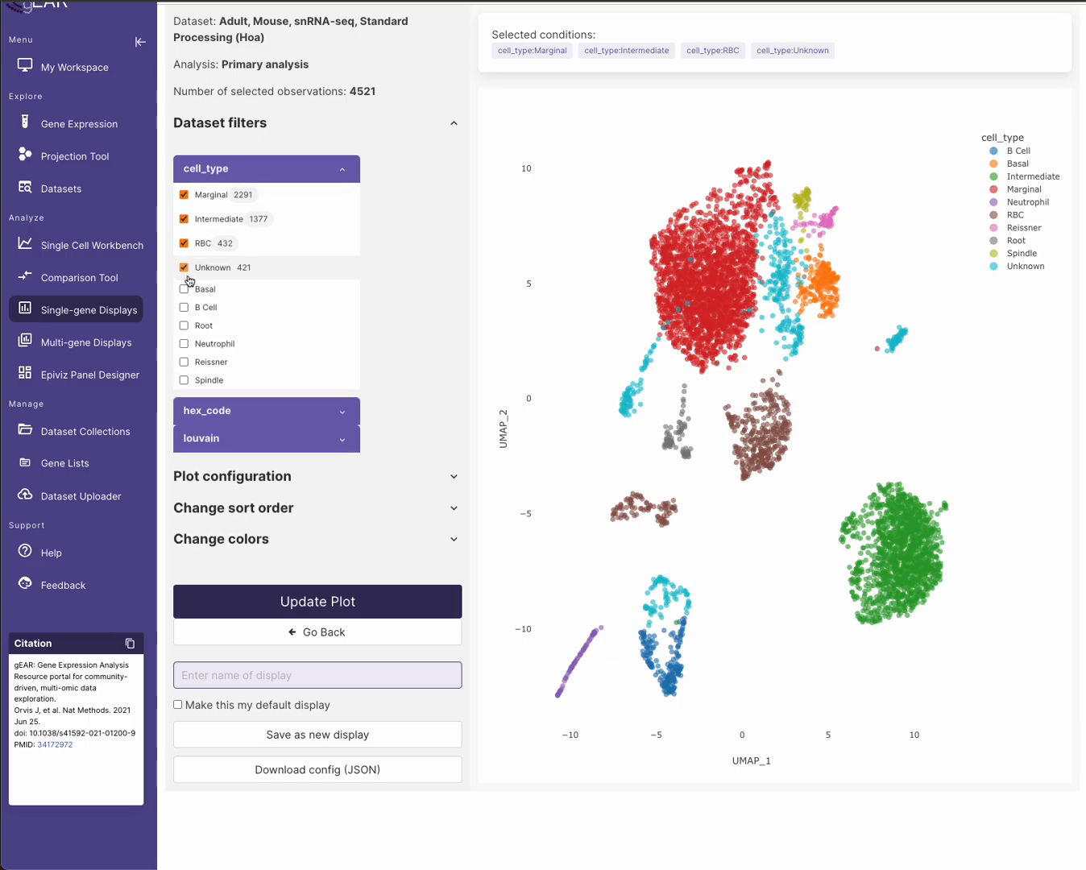
left_click(184, 289)
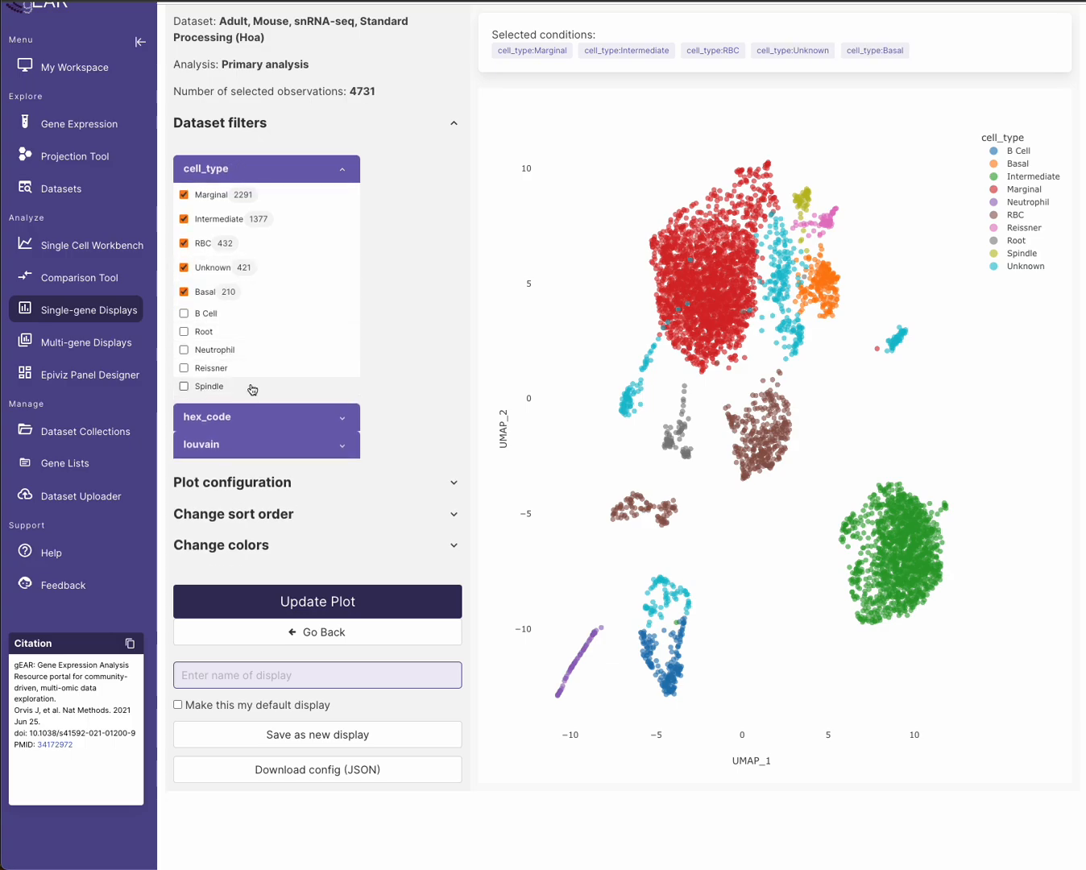
left_click(322, 596)
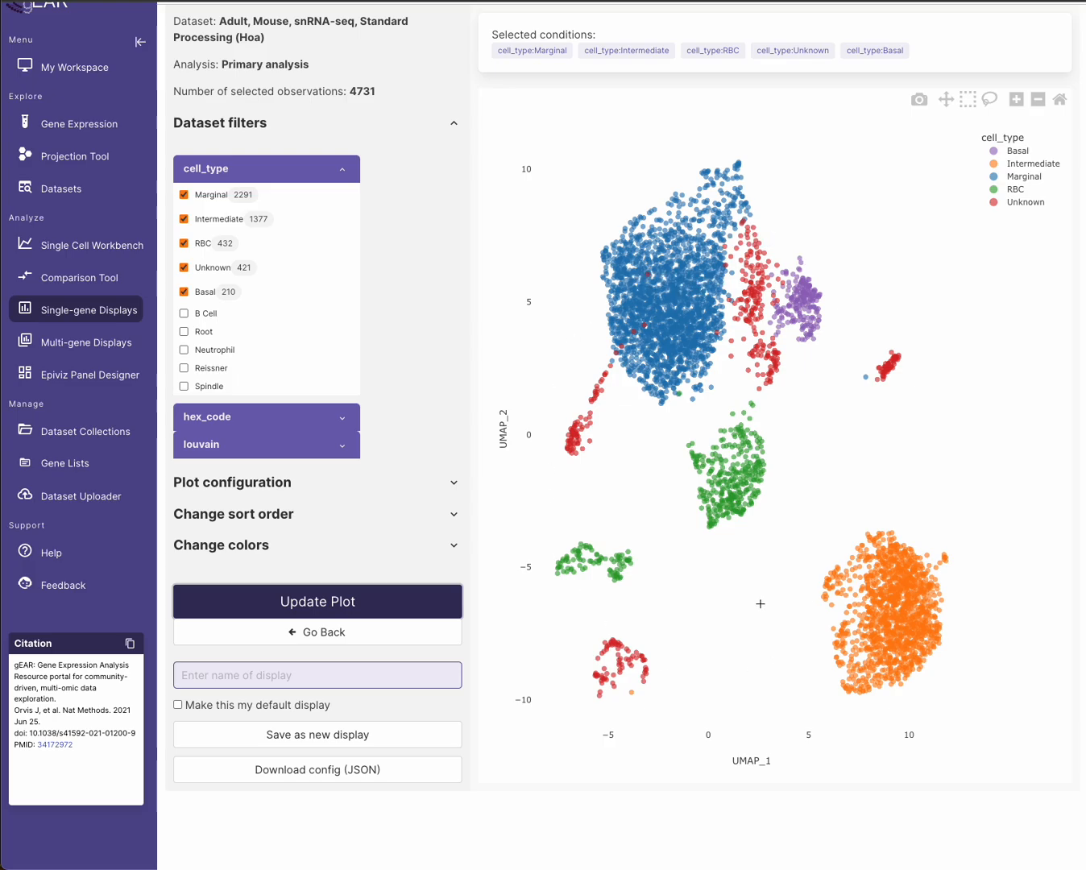
Clear all five cell_type filters, update the plot with every cell type and collapse the dataset filters
left_click(184, 292)
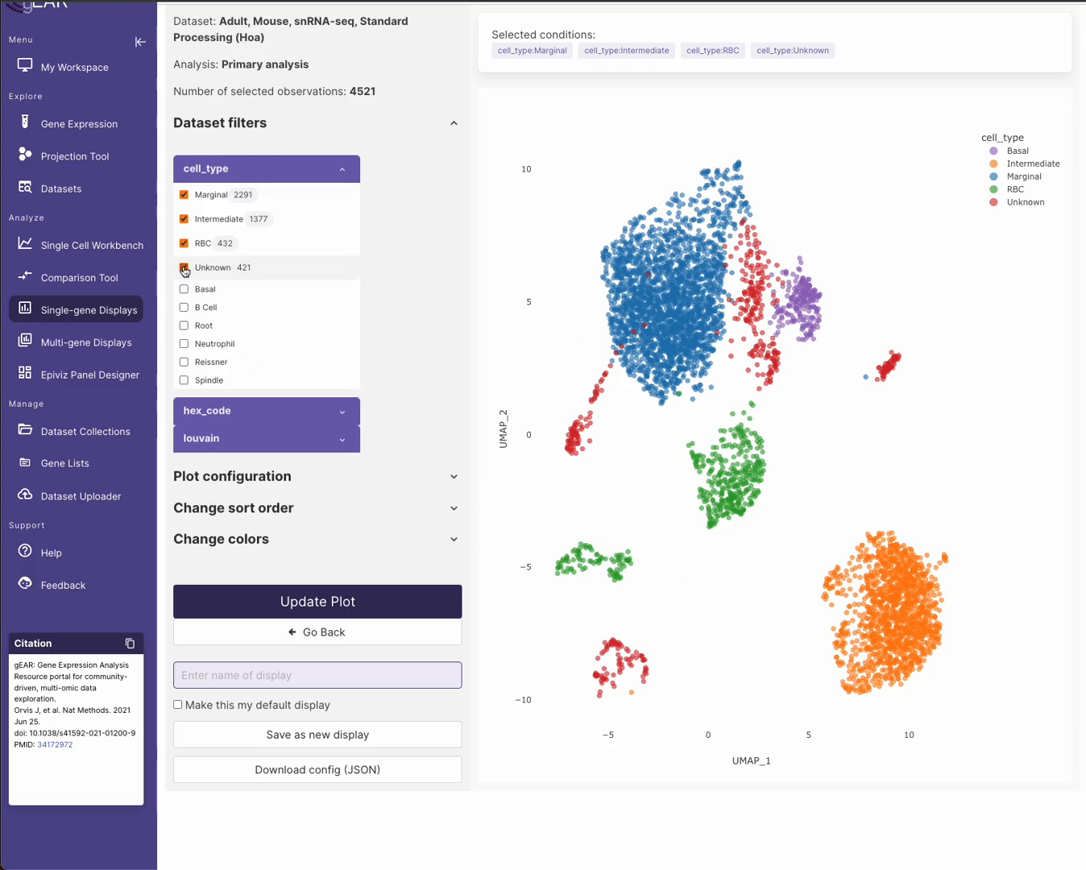
left_click(184, 267)
left_click(183, 243)
left_click(184, 218)
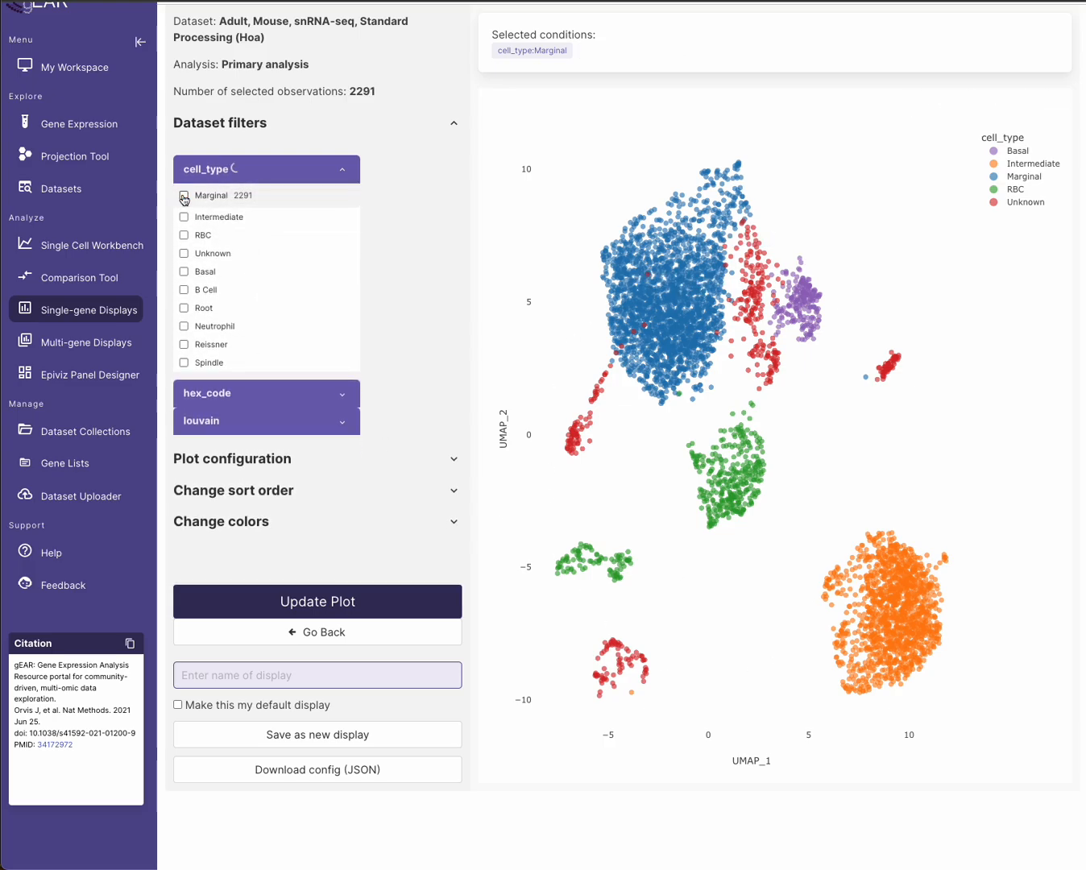
left_click(184, 196)
left_click(343, 620)
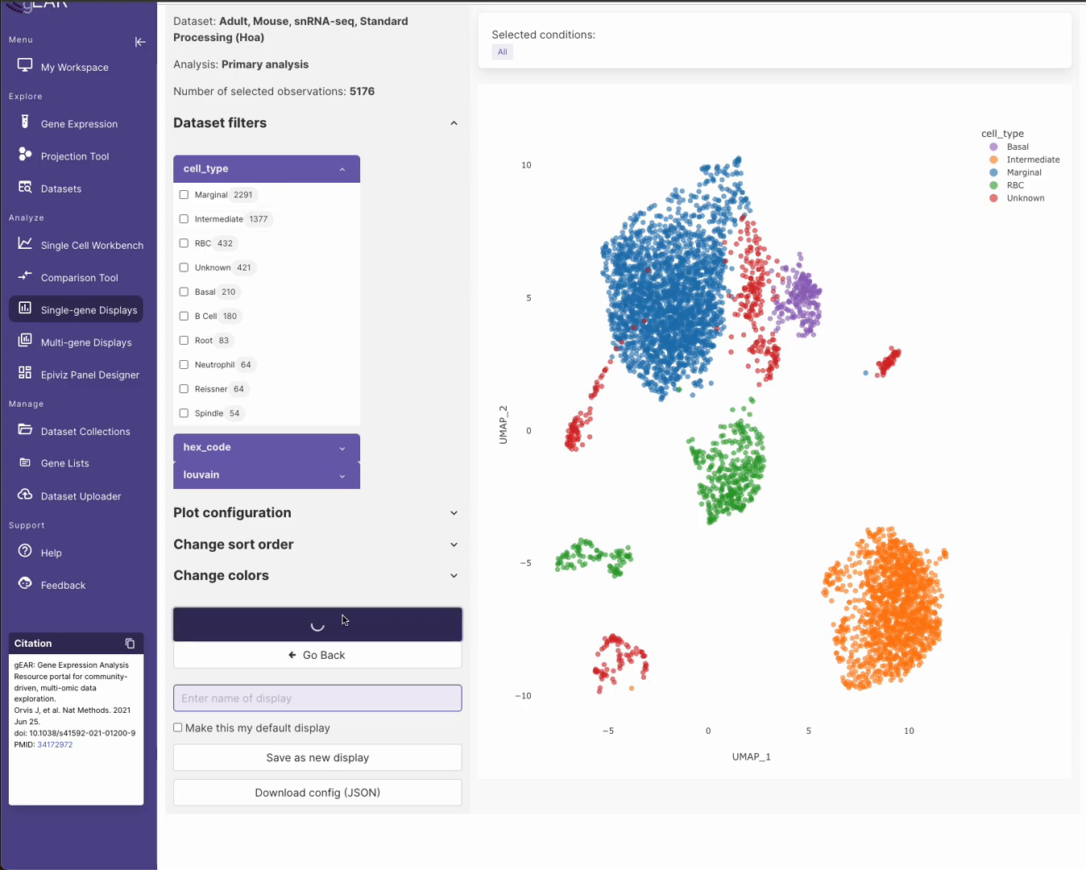
left_click(344, 170)
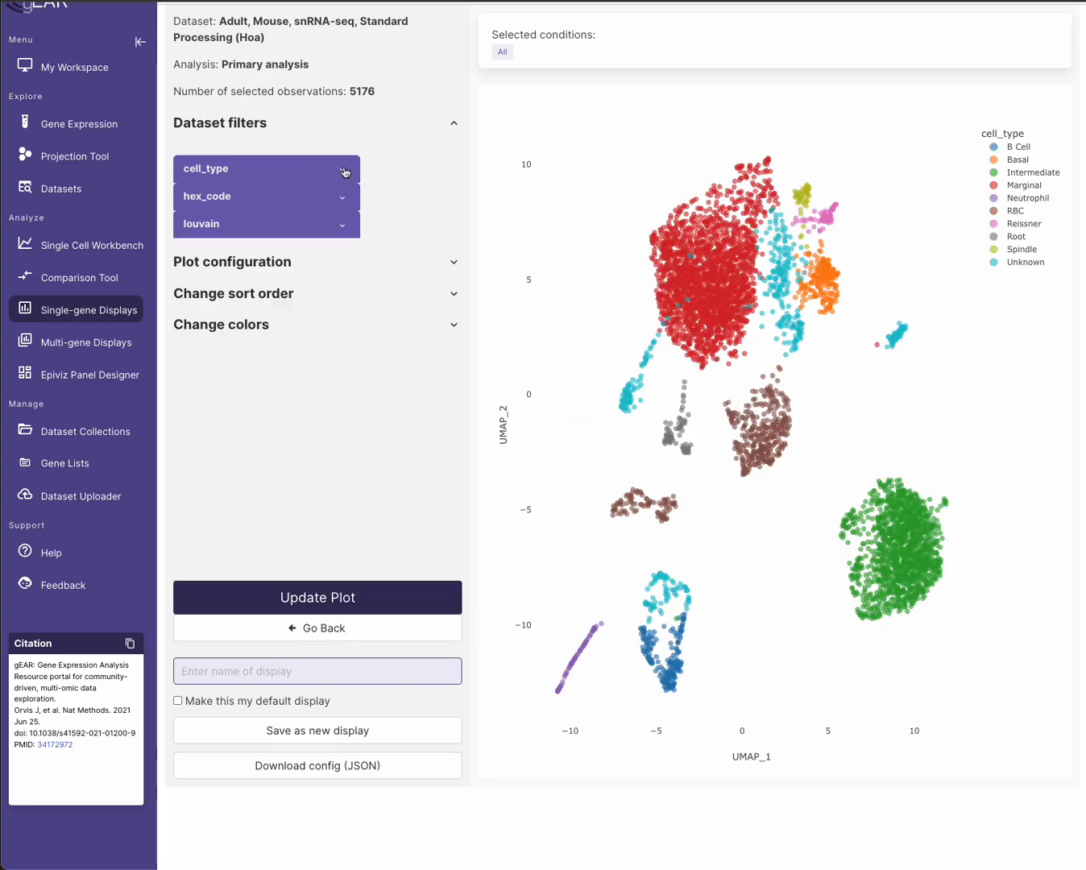
left_click(260, 122)
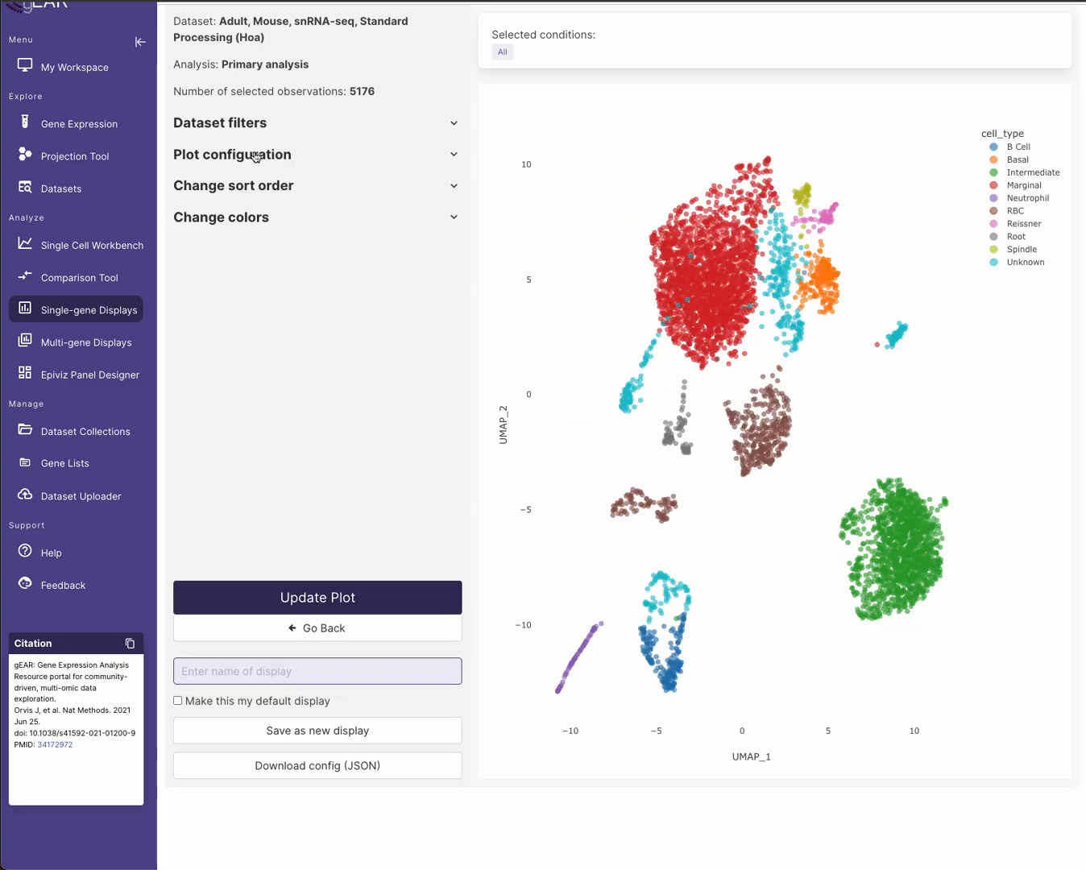
Change the plotted gene to Pou2f1 in the plot configuration and update the plot
left_click(255, 156)
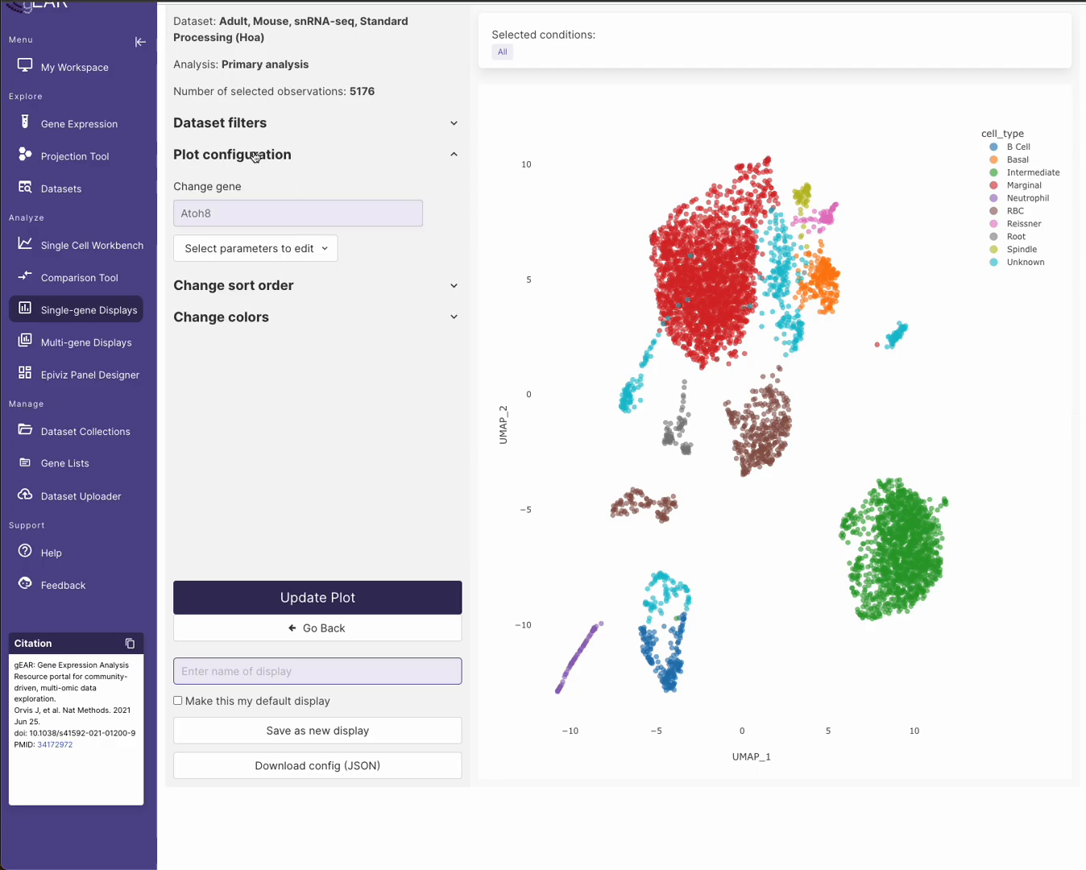
double_click(223, 214)
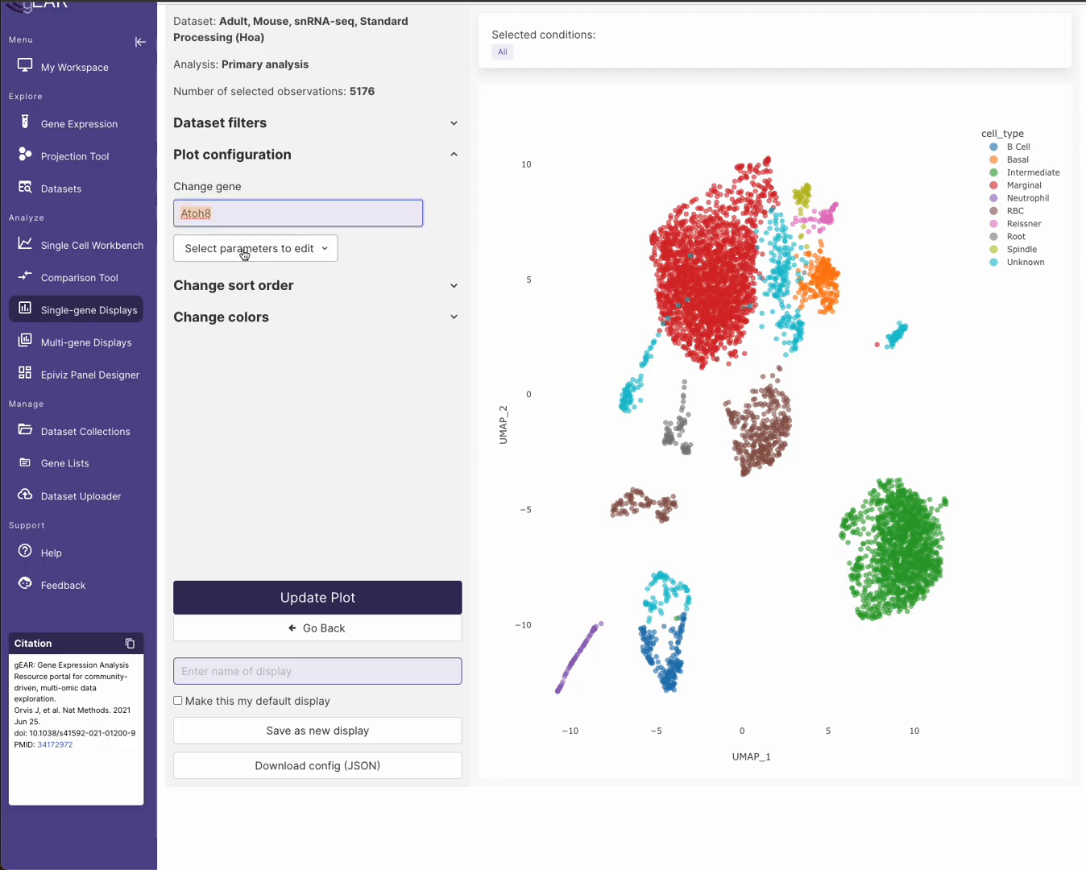
type("P")
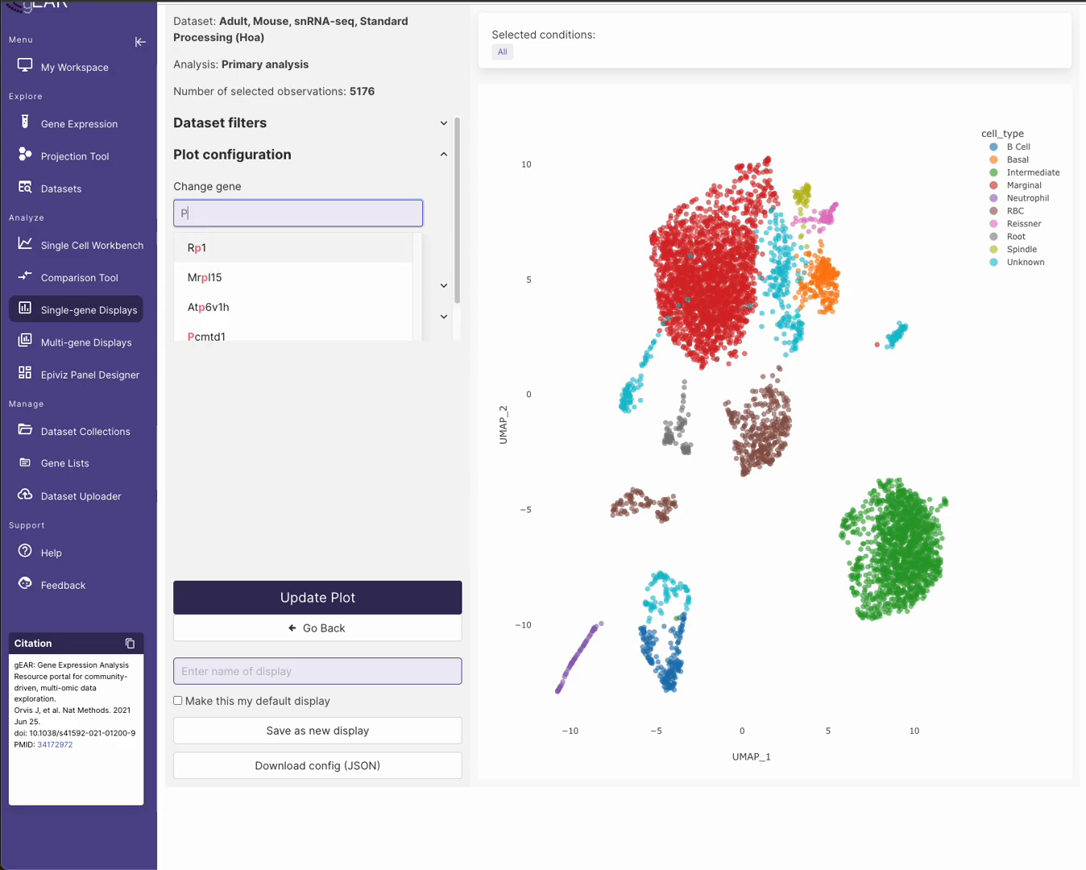
type("OU4")
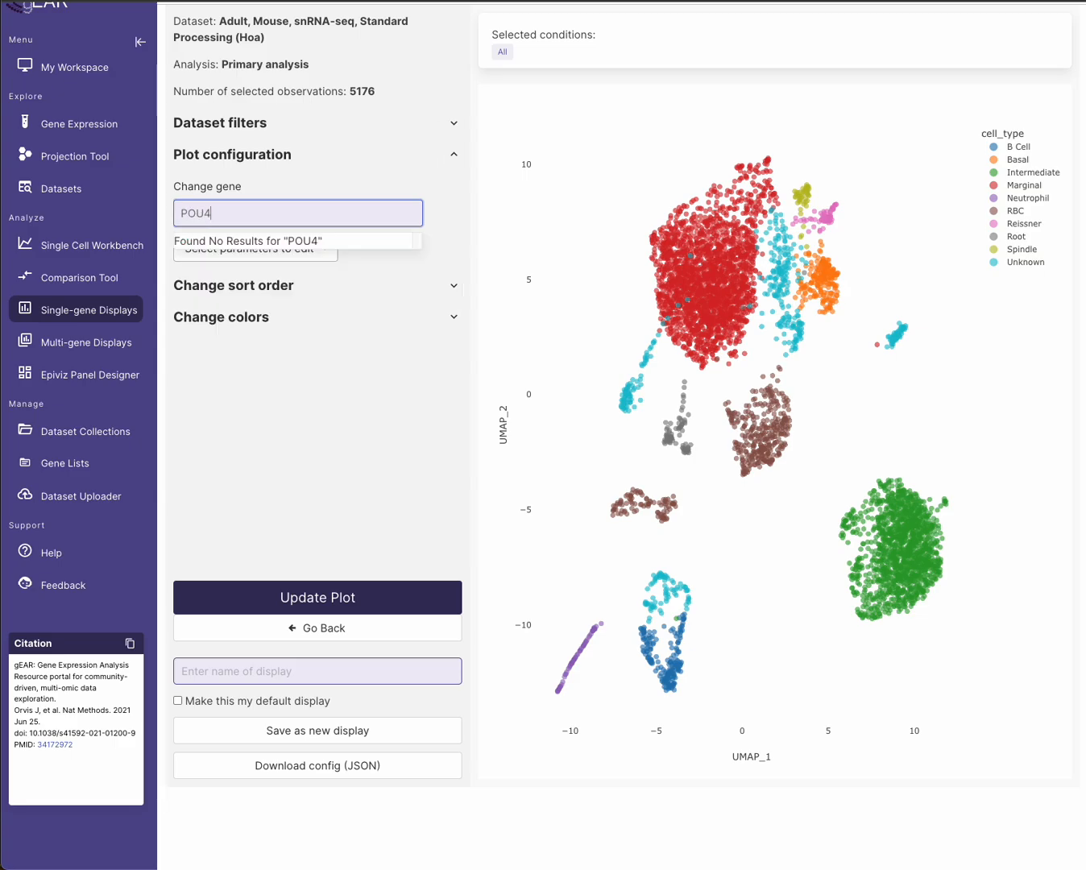
key("BackSpace")
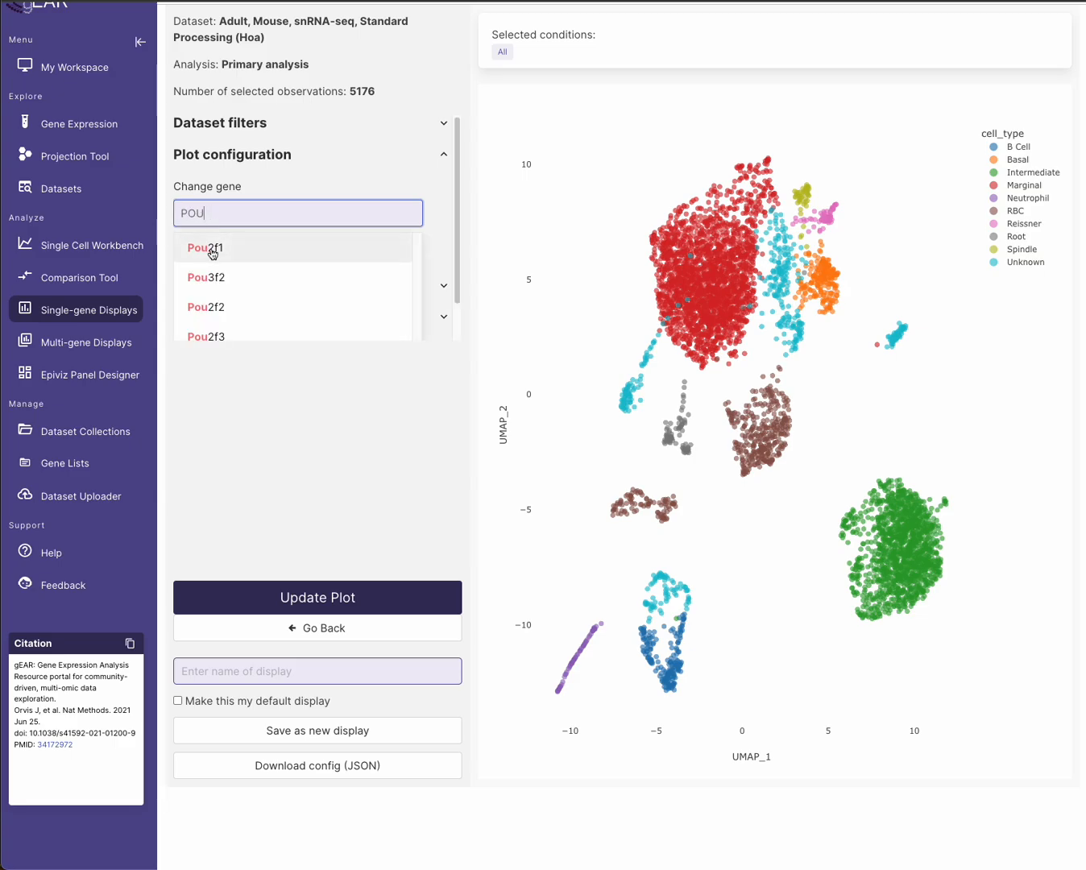
left_click(243, 254)
left_click(376, 599)
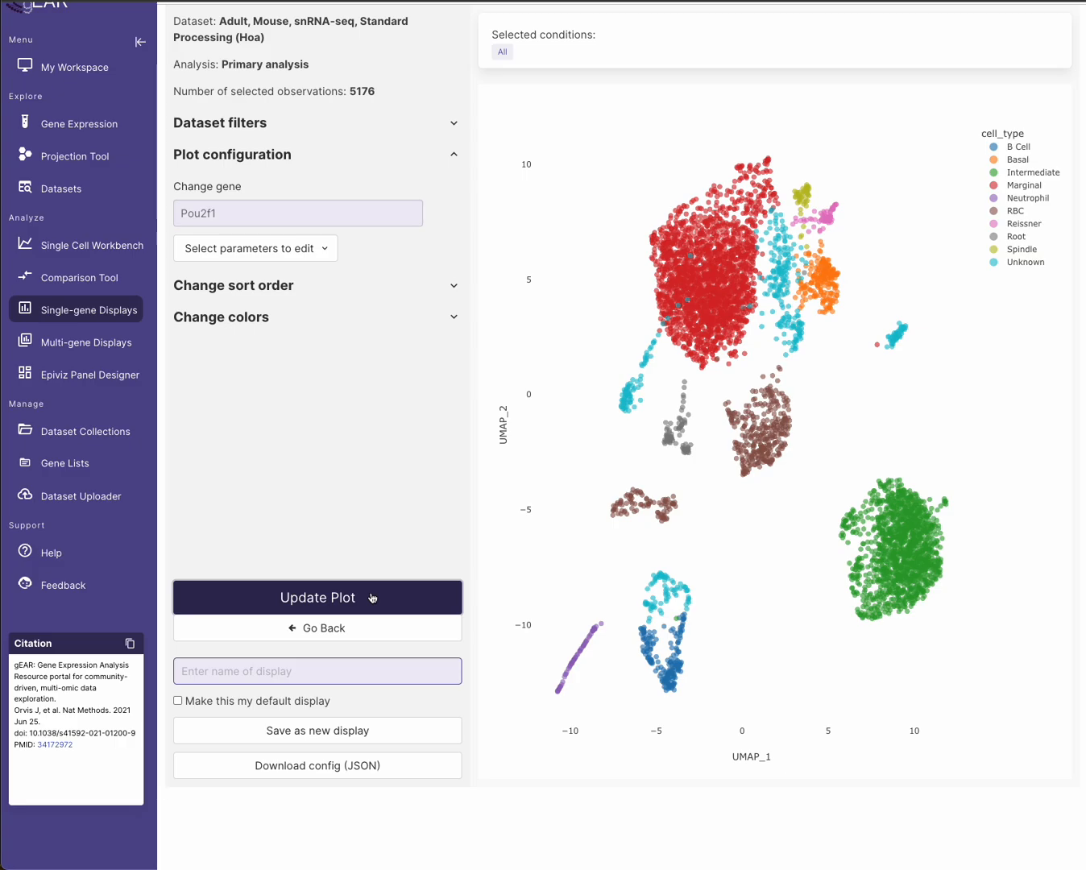
left_click(372, 599)
Add the Color parameters to the plot configuration, set the color series to expression and update the plot
left_click(307, 249)
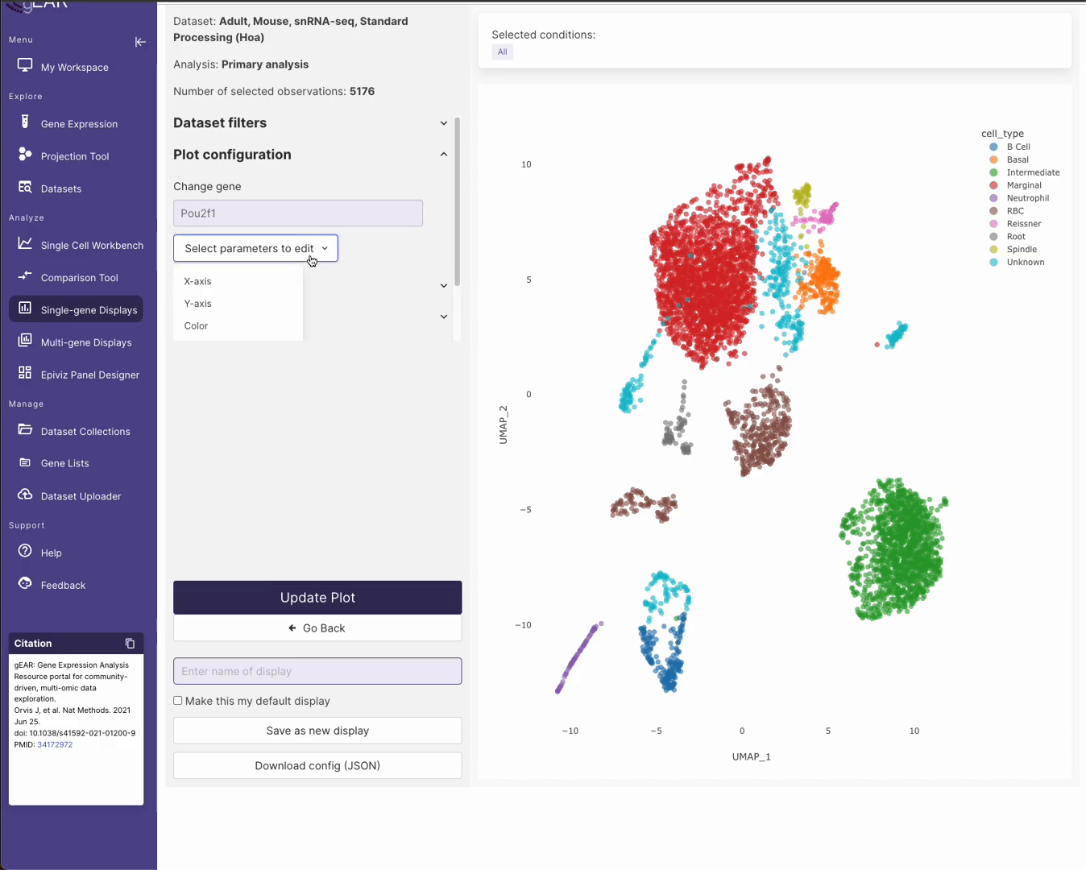
left_click(210, 325)
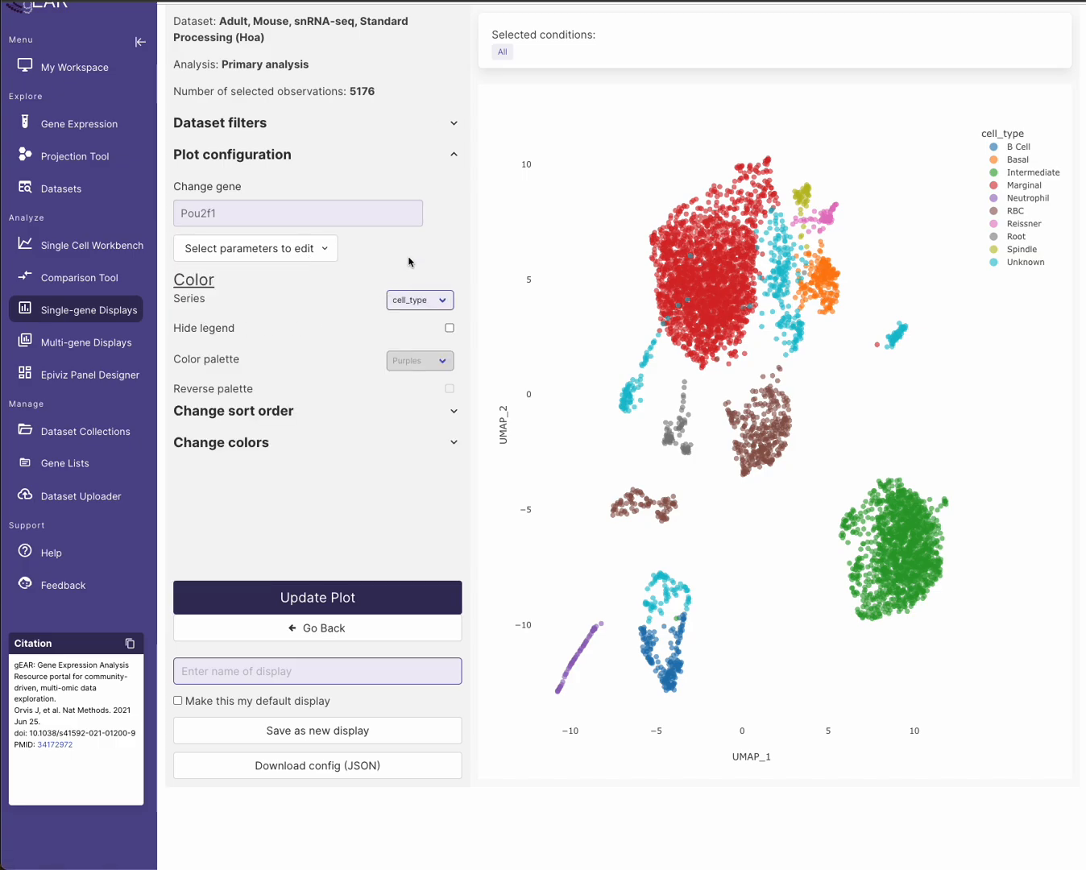
left_click(420, 304)
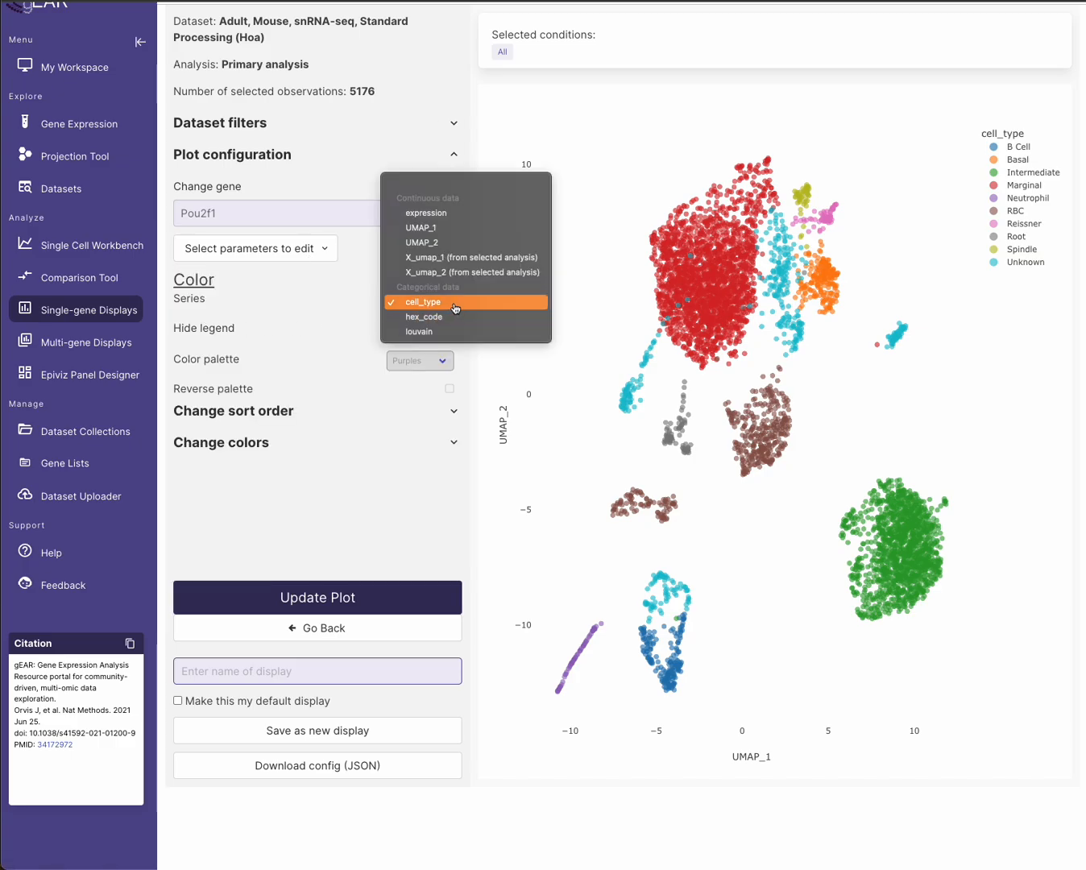
left_click(493, 214)
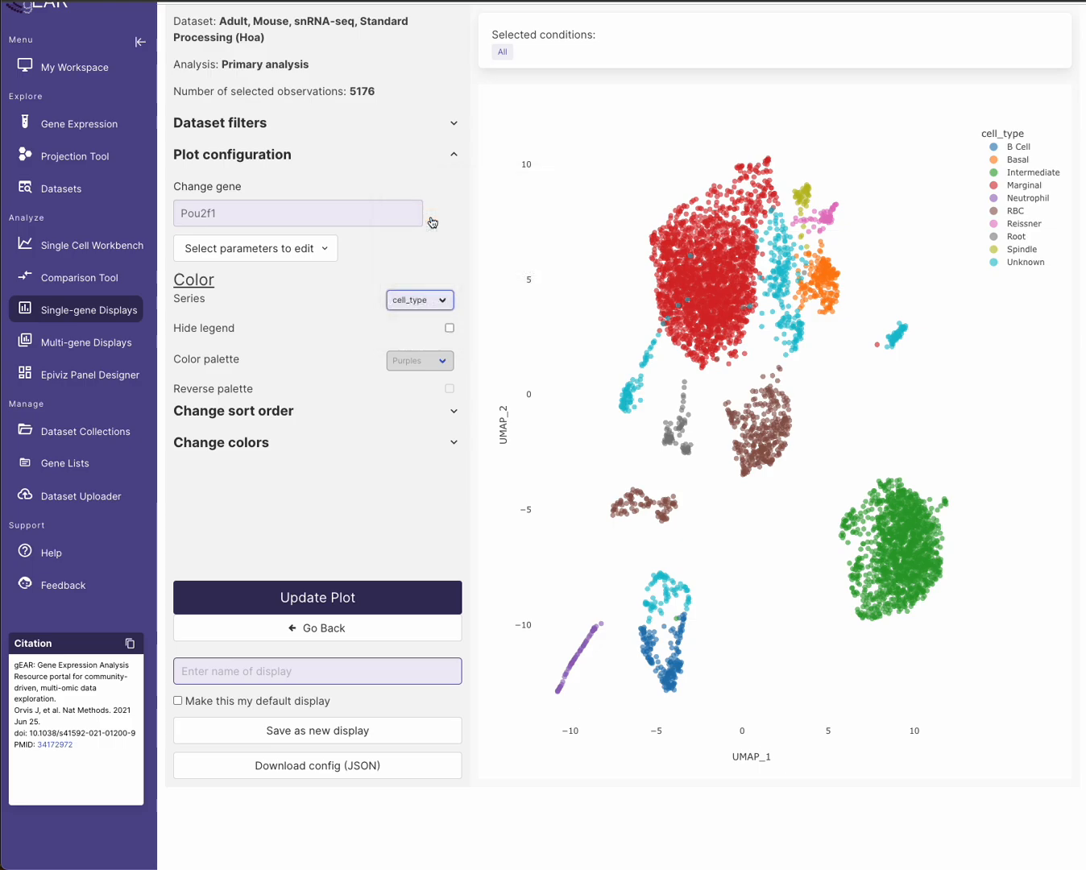
left_click(381, 591)
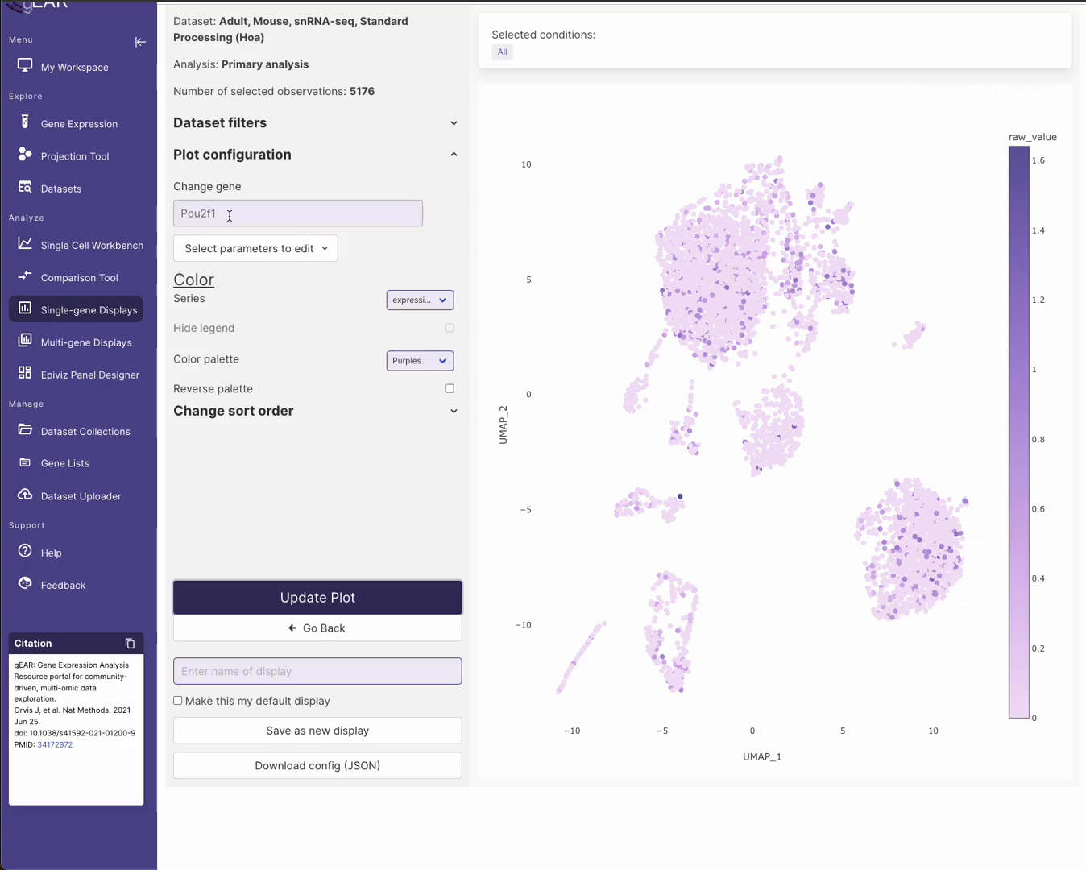
Change the plotted gene to Atoh8 and update the expression plot
left_click_drag(228, 214, 139, 215)
type("ATOH8")
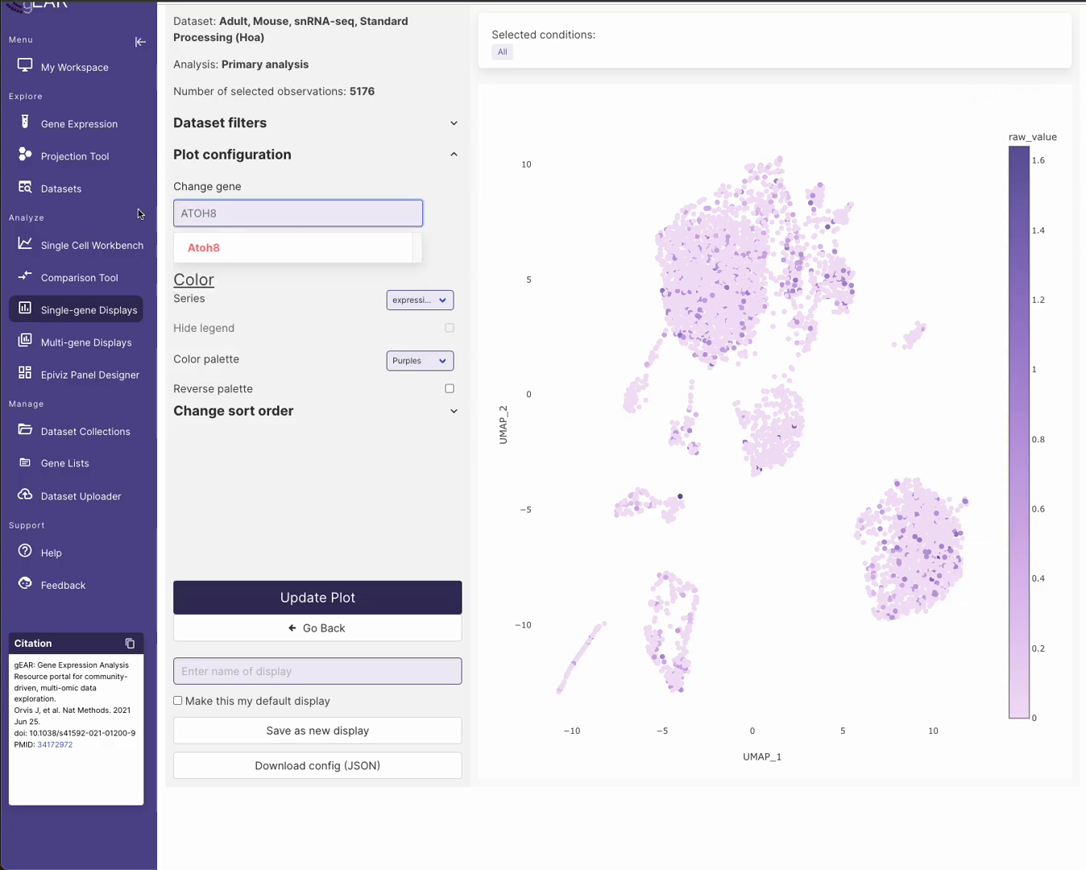
left_click(310, 255)
left_click(396, 603)
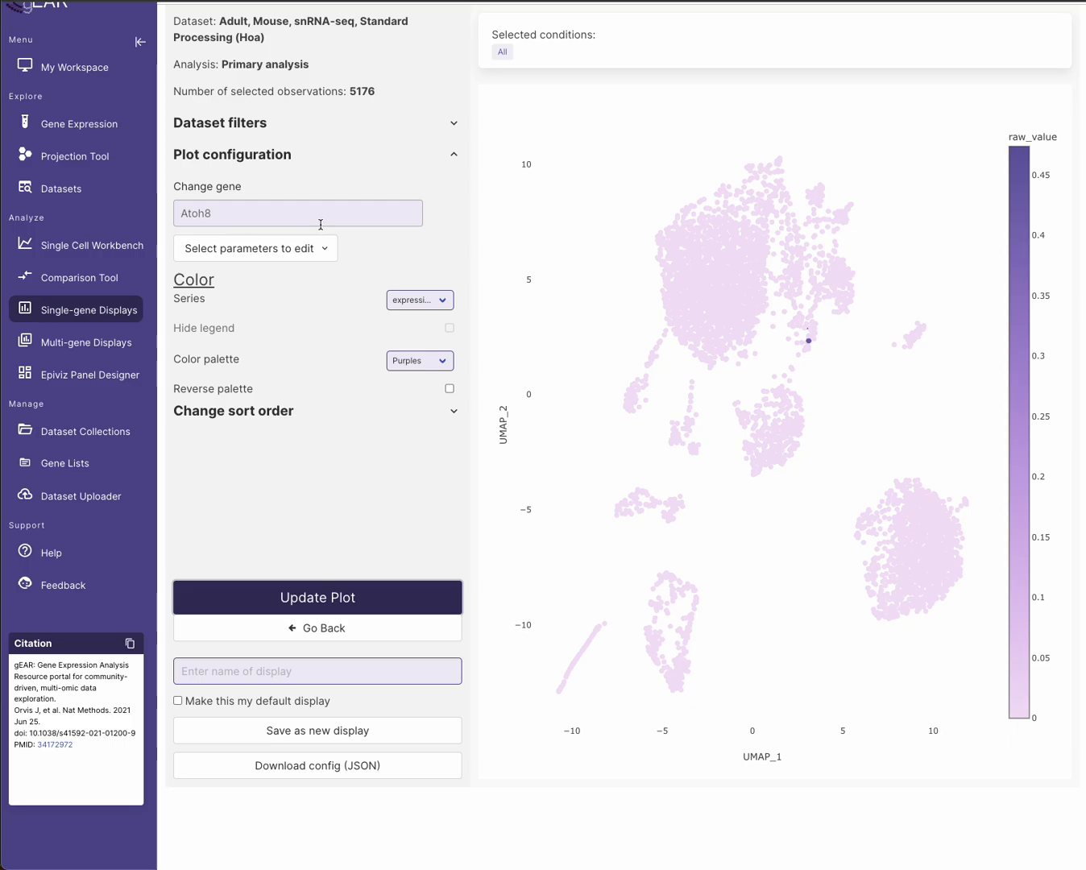
Clear the gene entry, keep the expression series, set the color palette to Yellow-Green-Blue and update the plot
left_click_drag(321, 221, 166, 210)
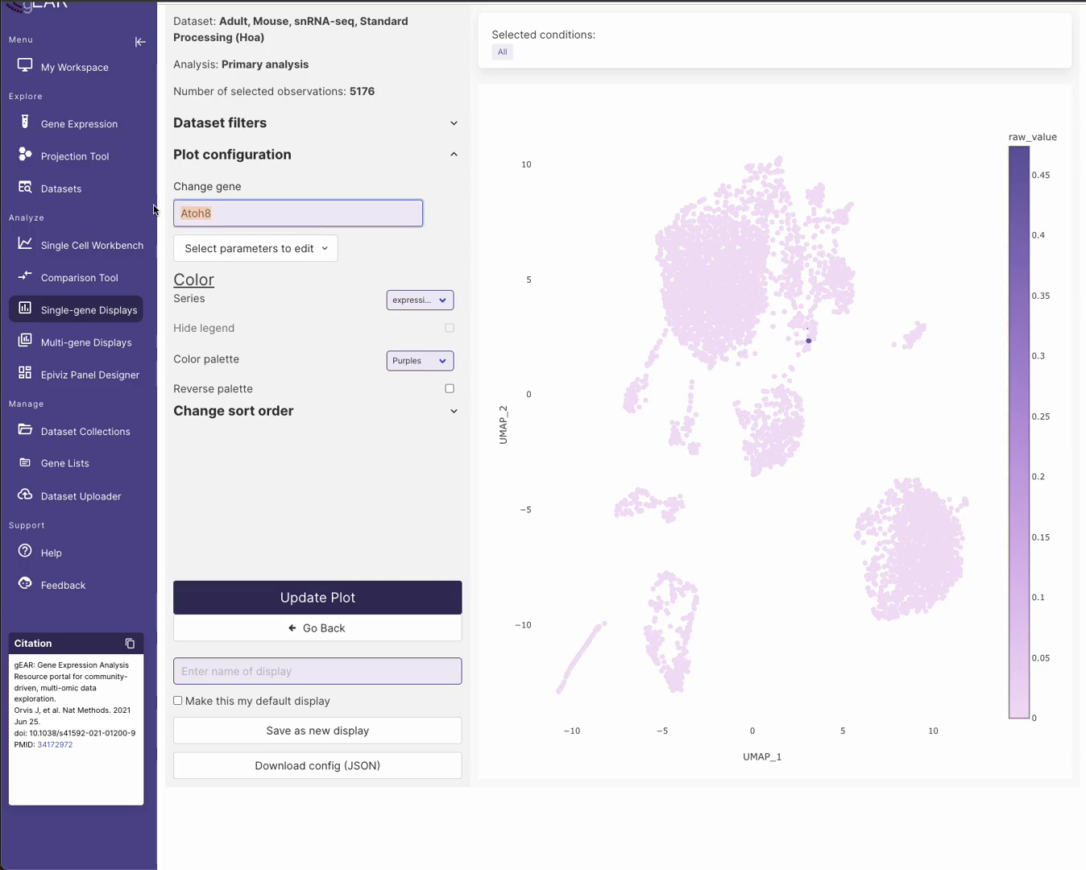
key("BackSpace")
left_click(443, 304)
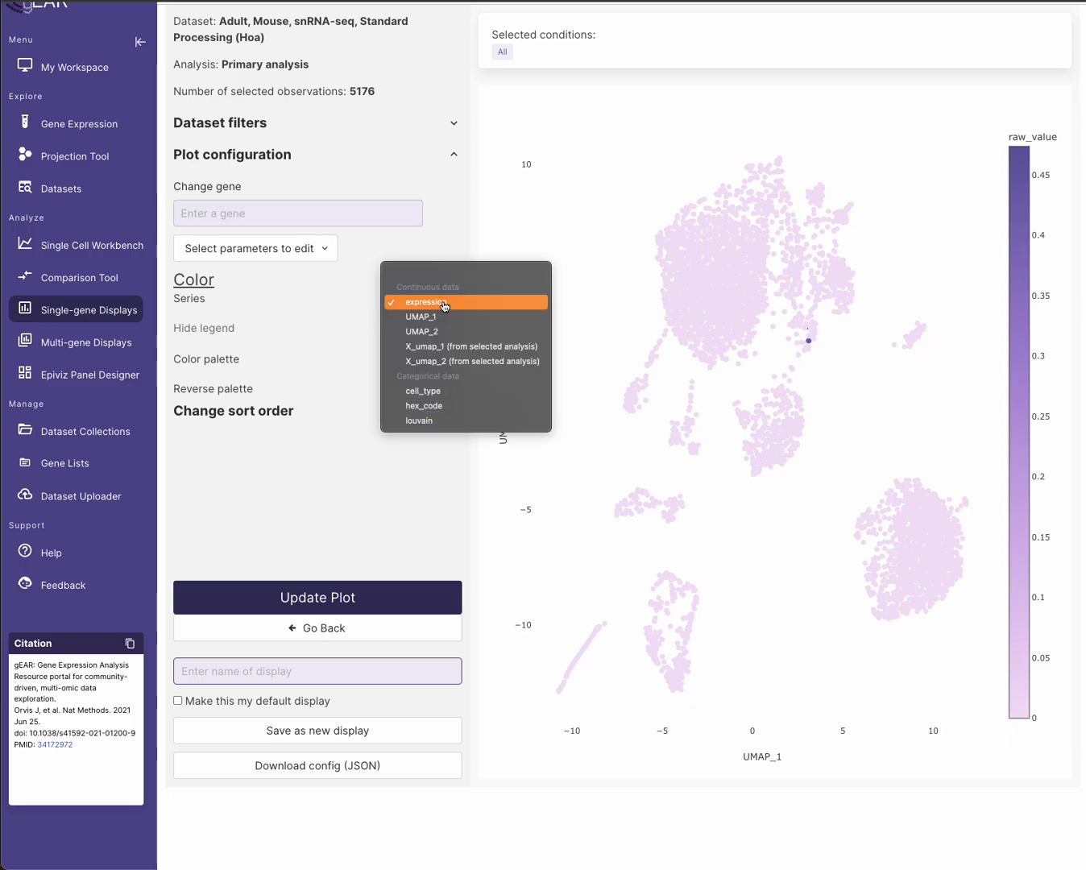
left_click(443, 303)
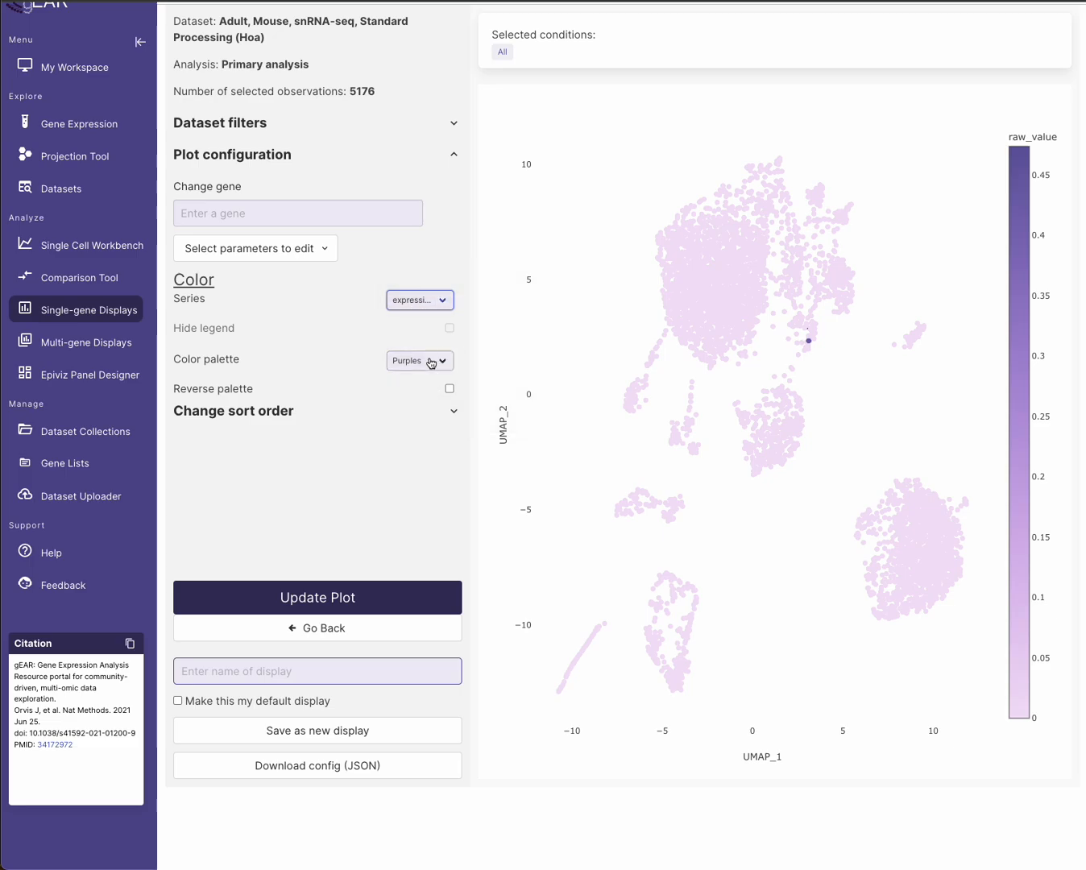
left_click(432, 363)
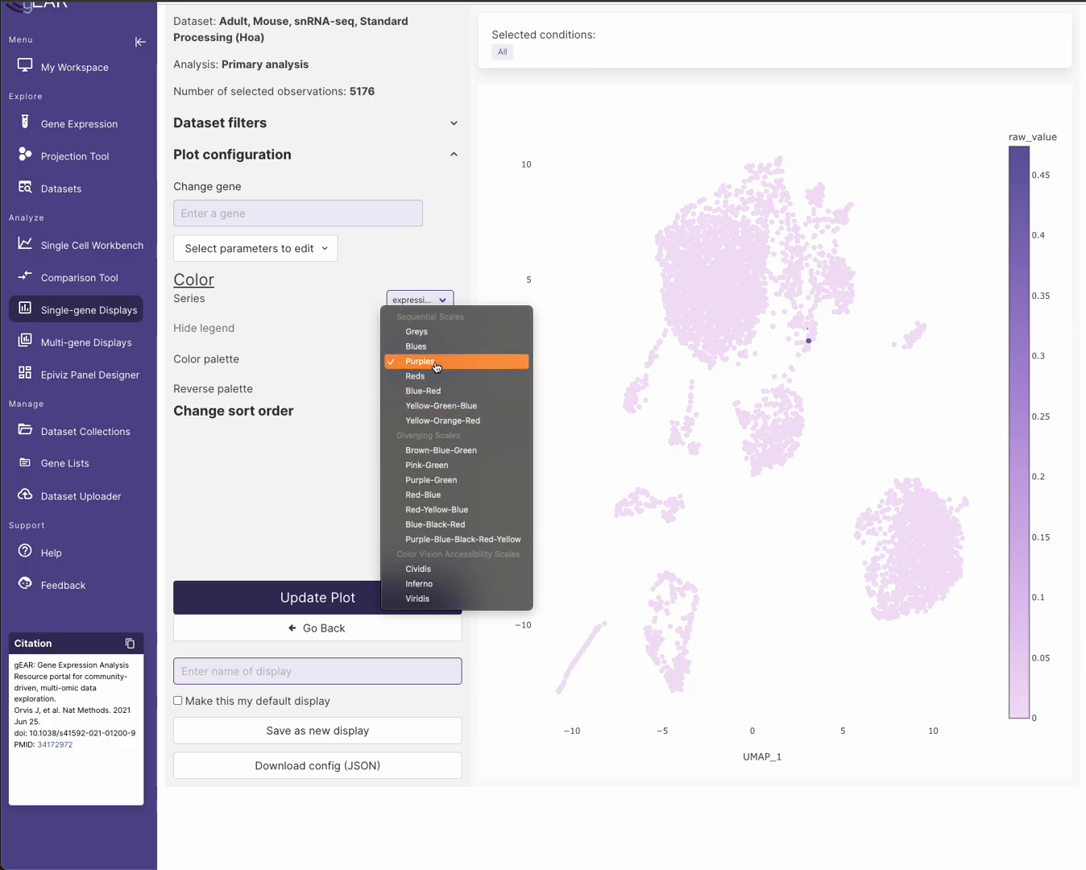
left_click(439, 406)
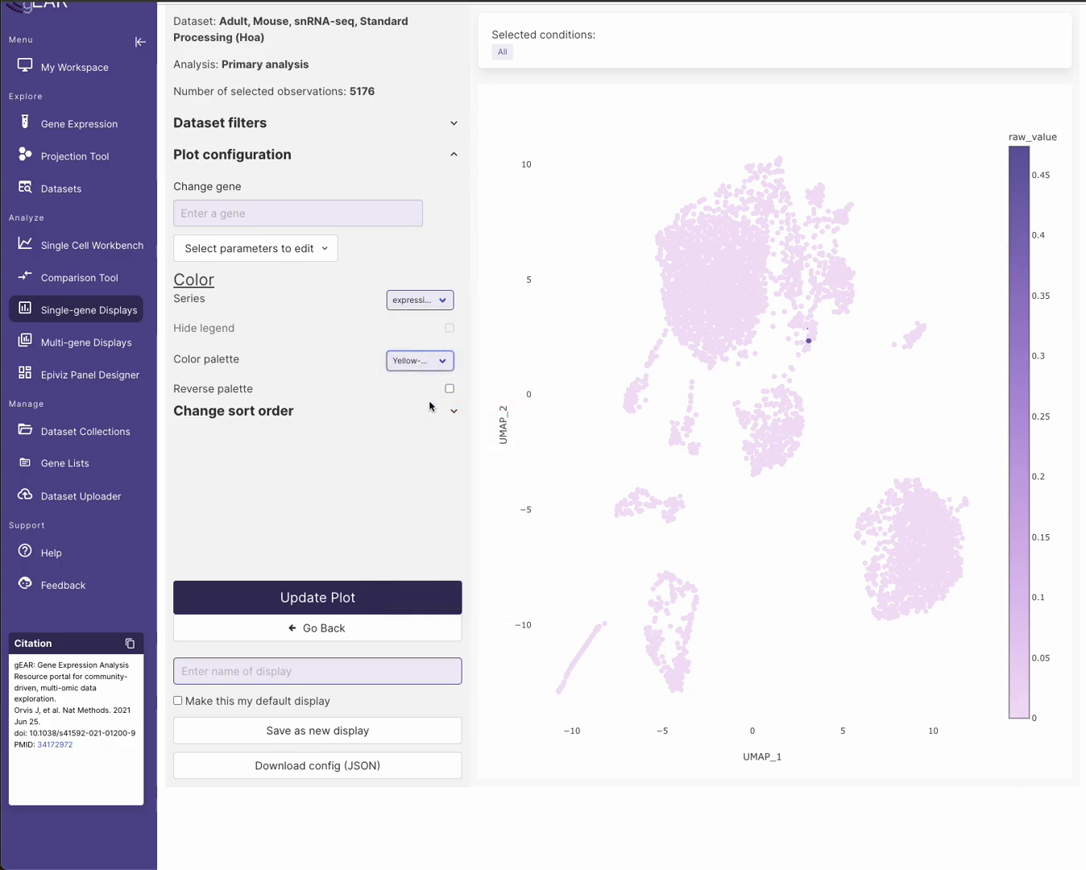
left_click(390, 602)
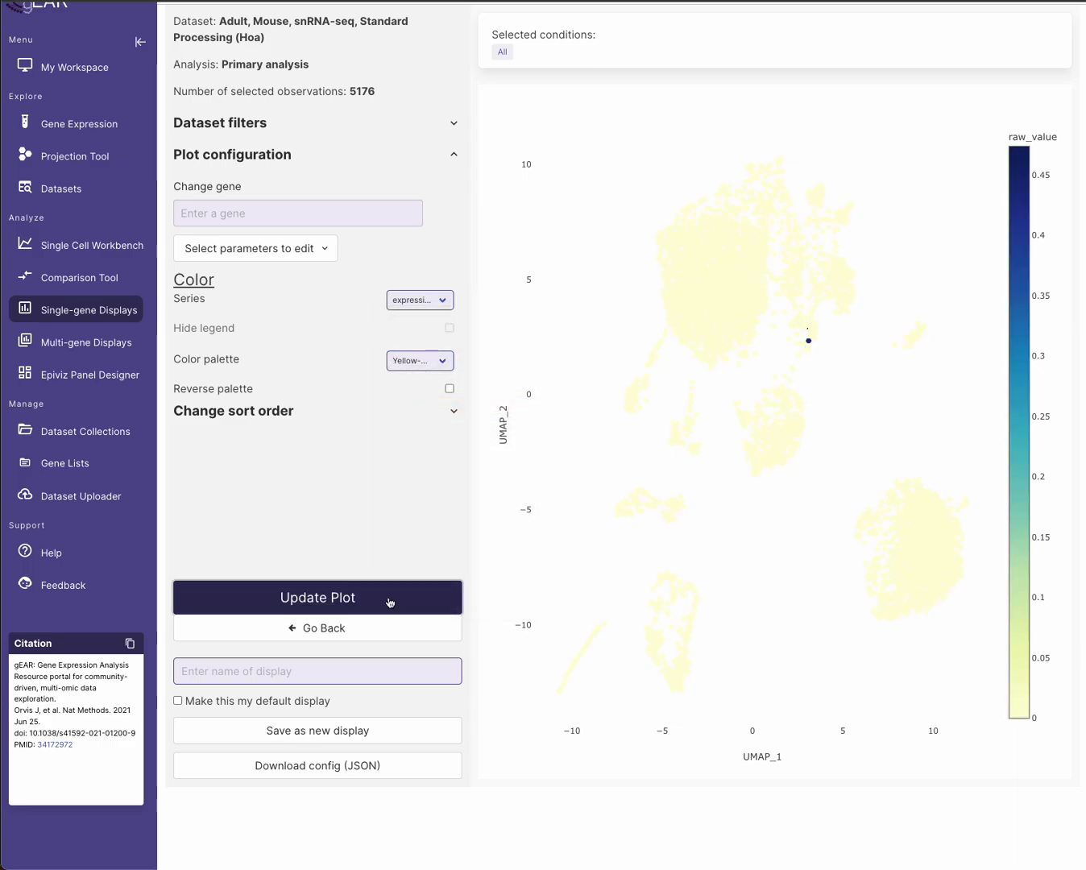
mouse_move(808, 337)
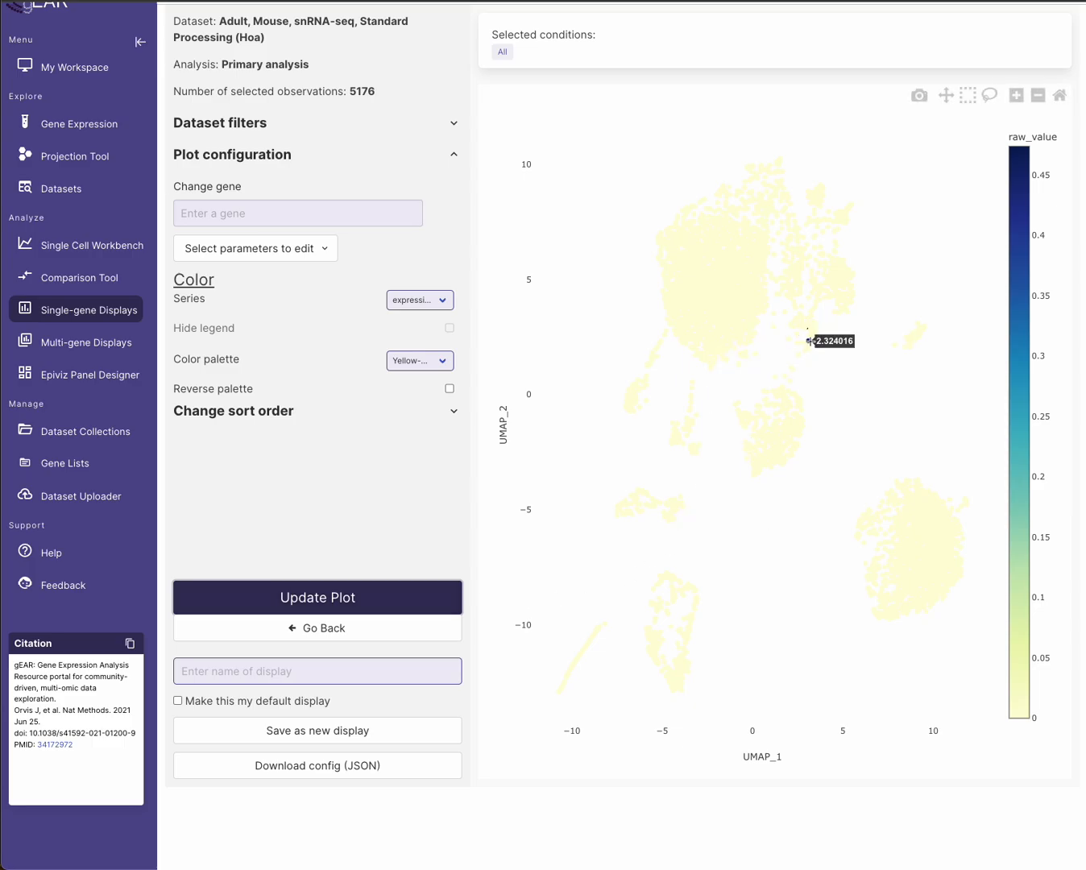
Enter Pou2f1 as the plotted gene and update the plot
left_click(377, 217)
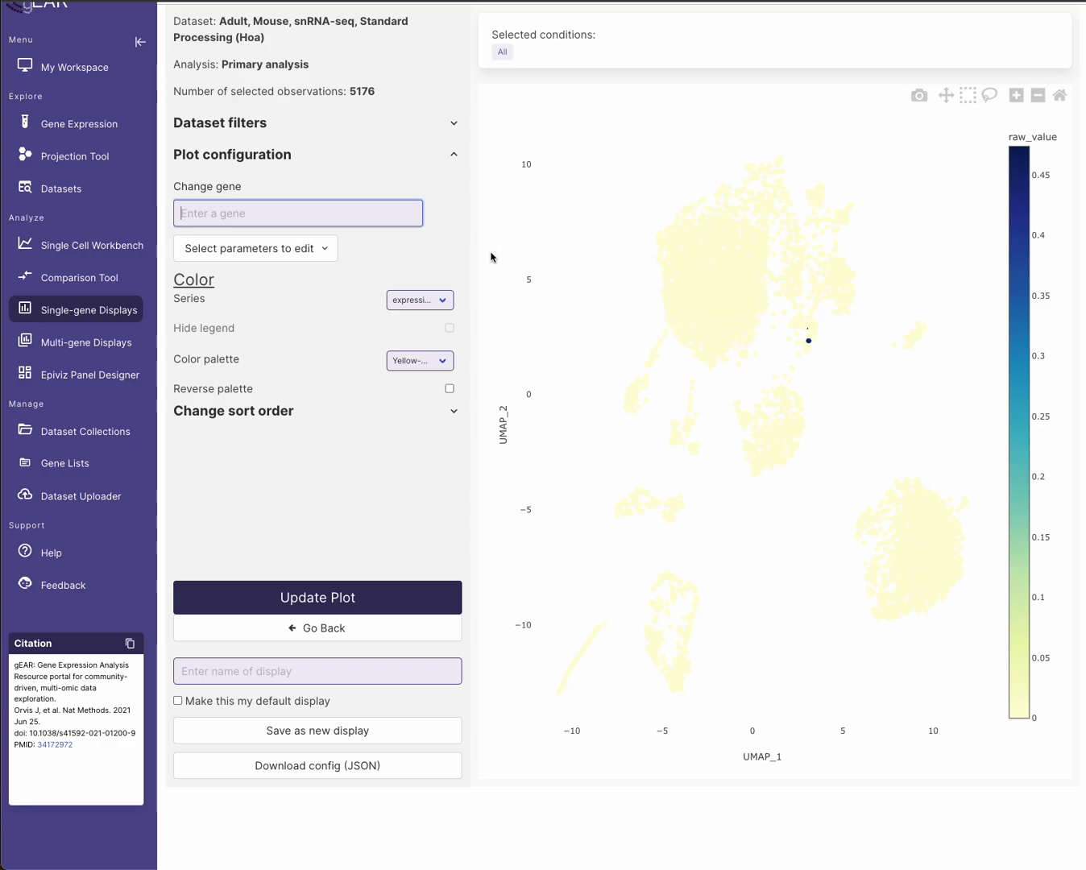
type("POU")
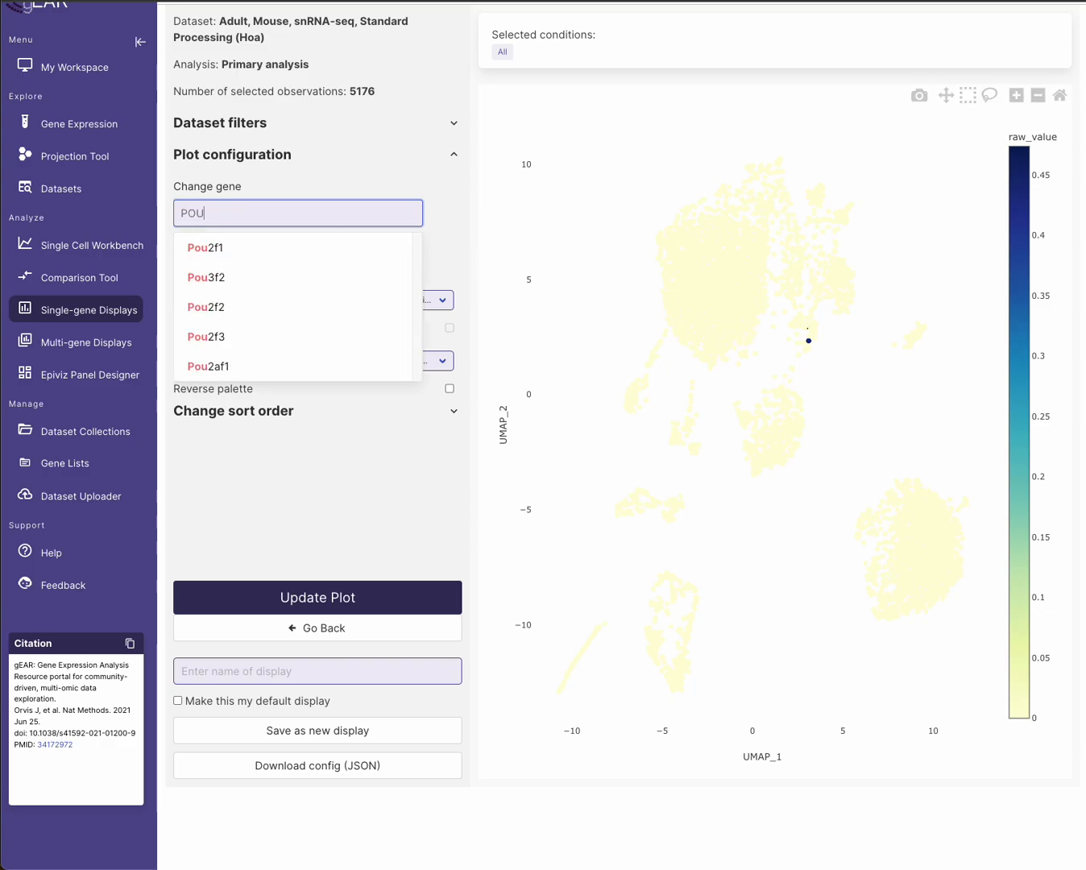
left_click(311, 255)
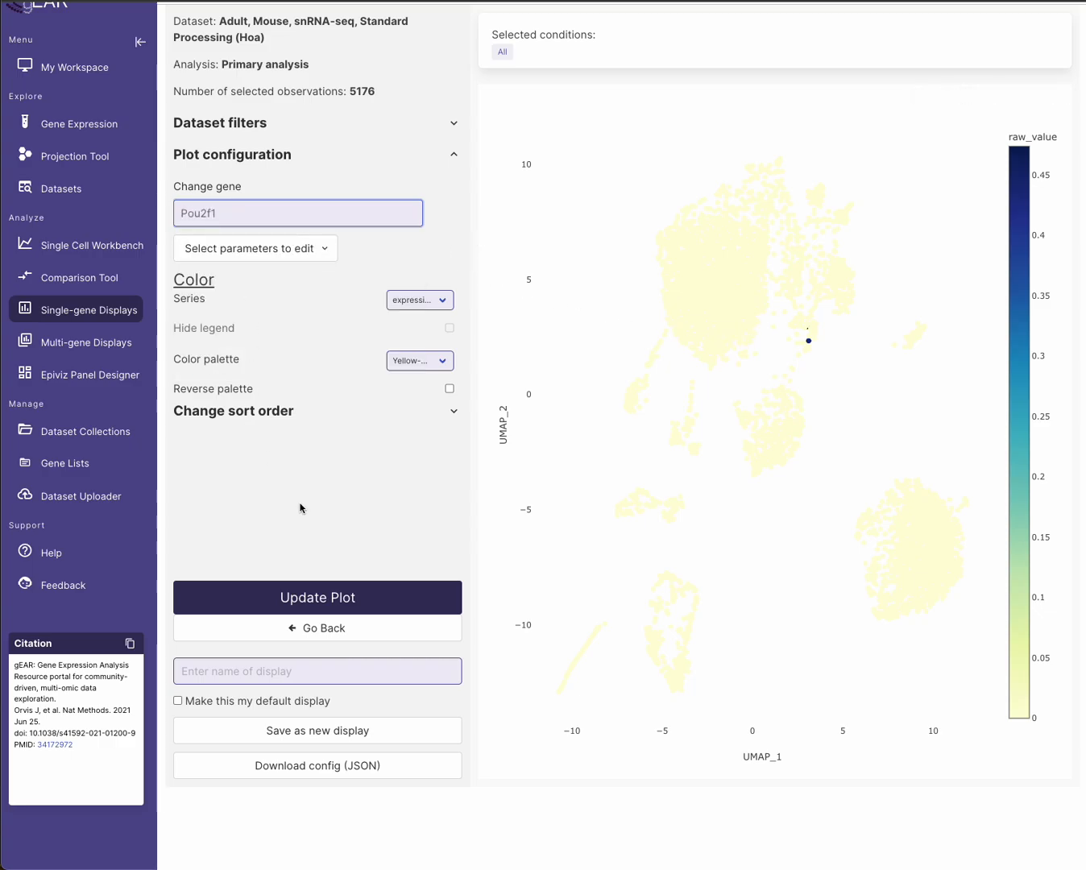
left_click(342, 600)
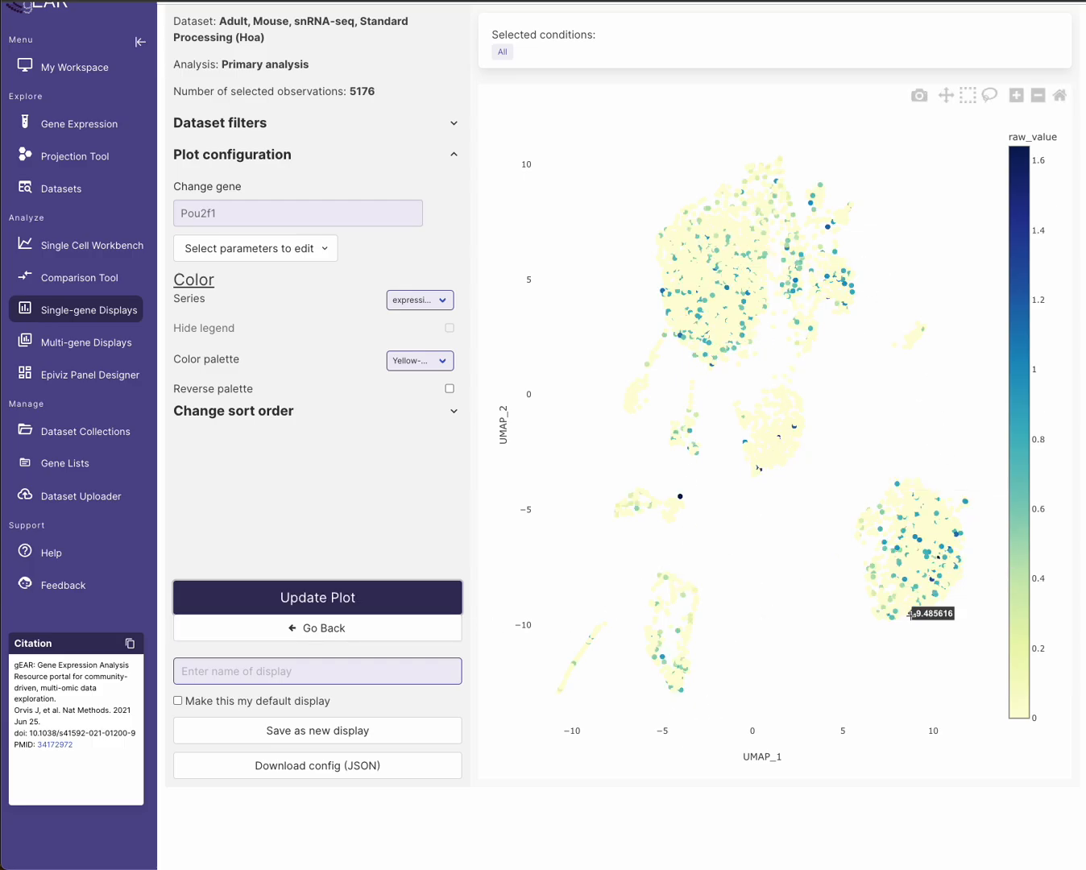
Set the expression color palette to Yellow-Orange-Red and update the plot
left_click(435, 299)
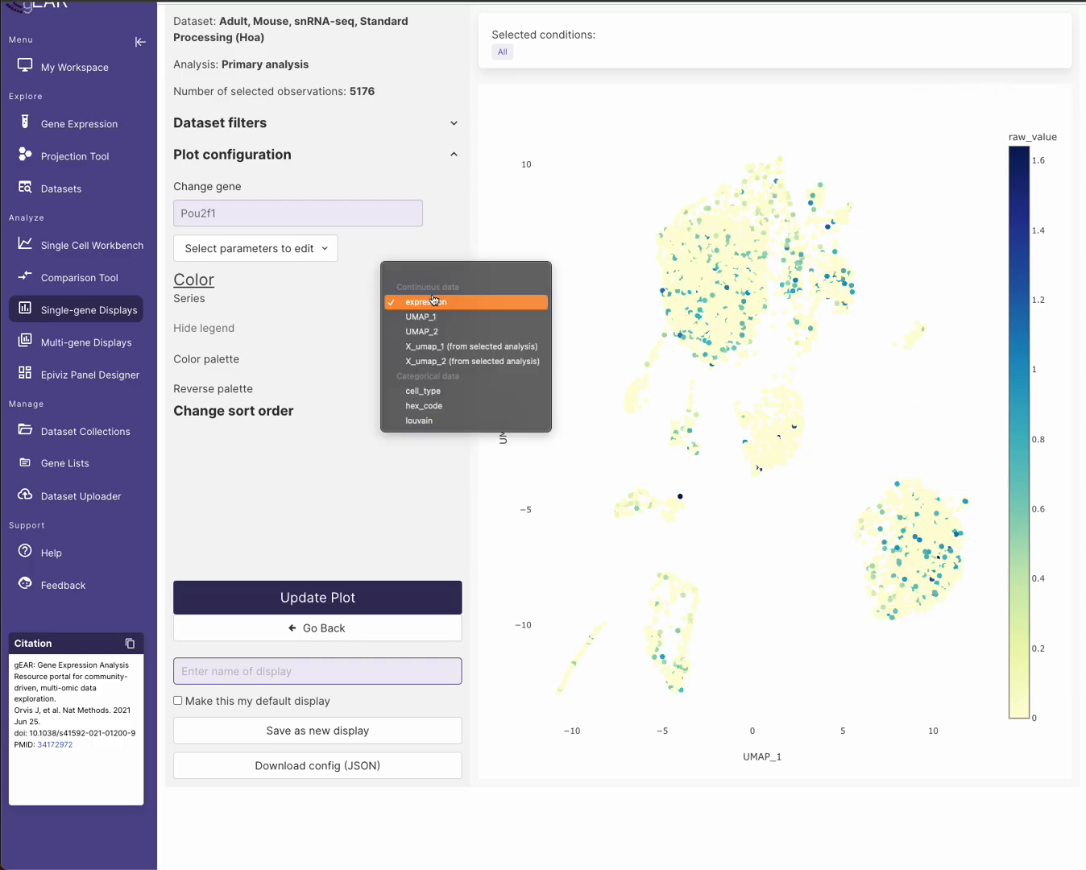
left_click(340, 299)
left_click(427, 359)
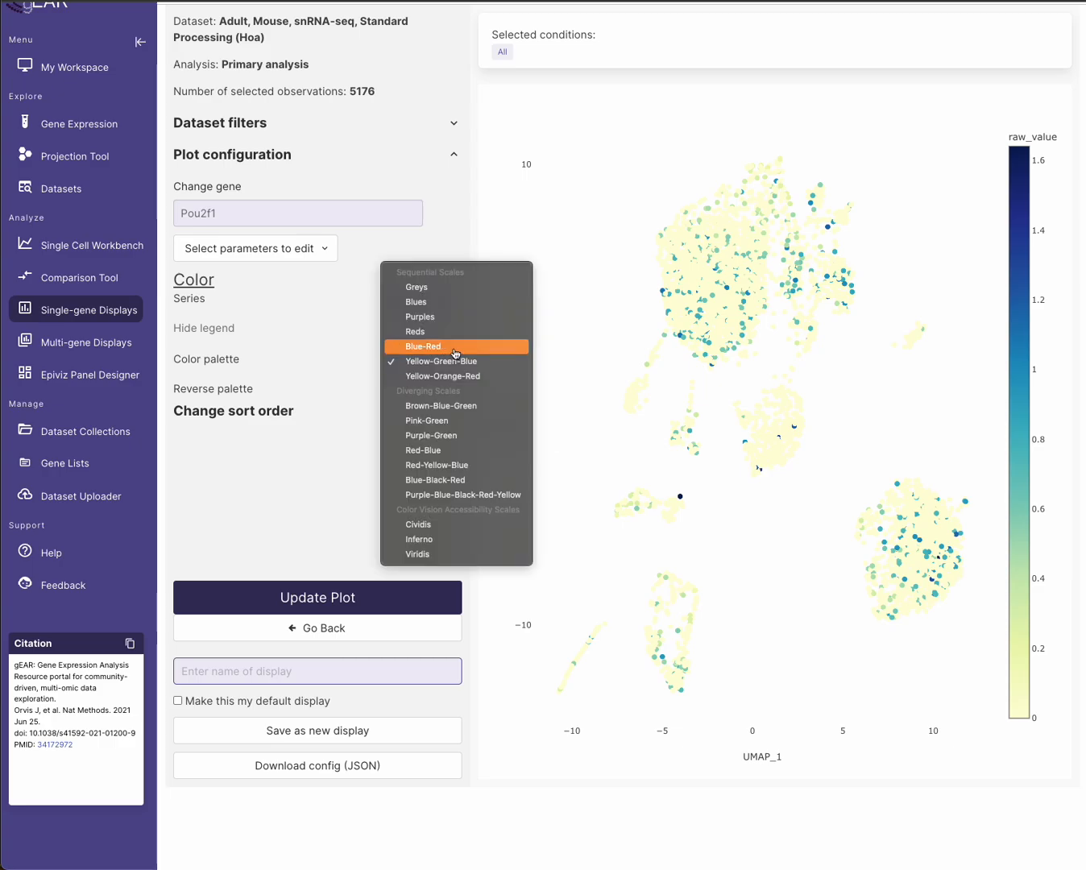
left_click(478, 379)
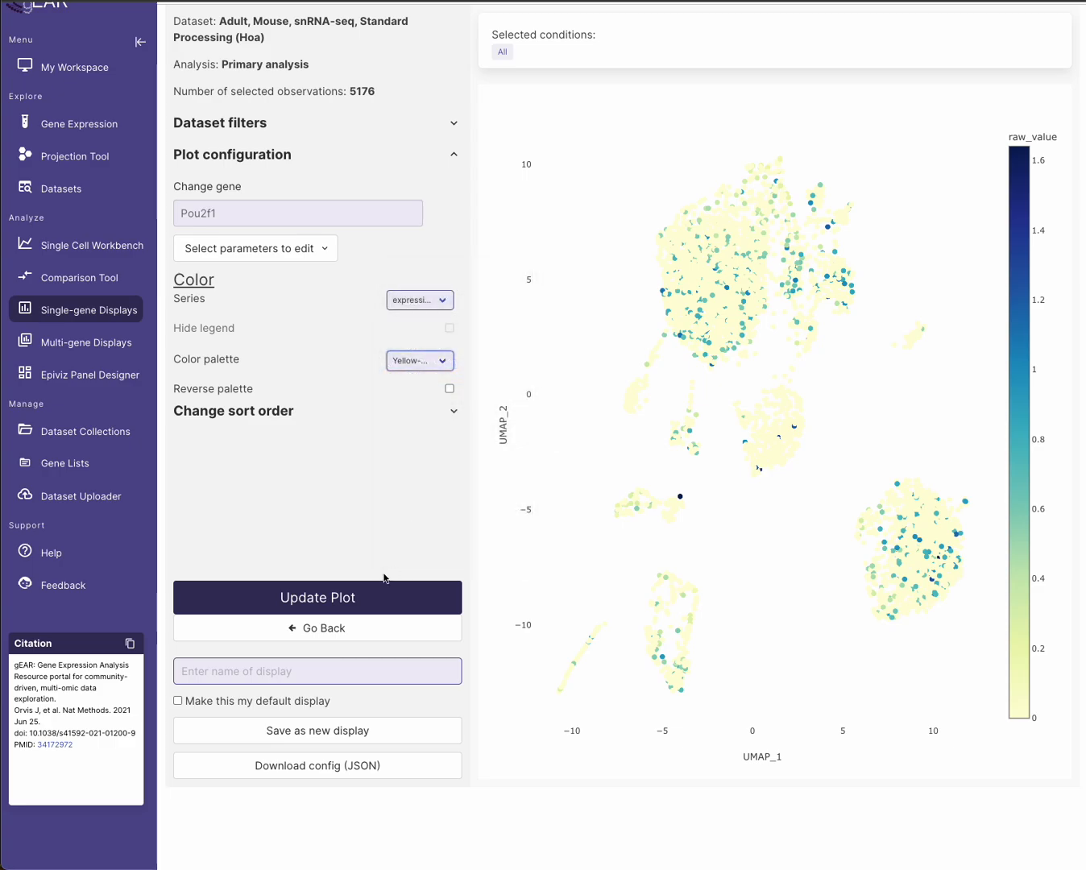
left_click(361, 601)
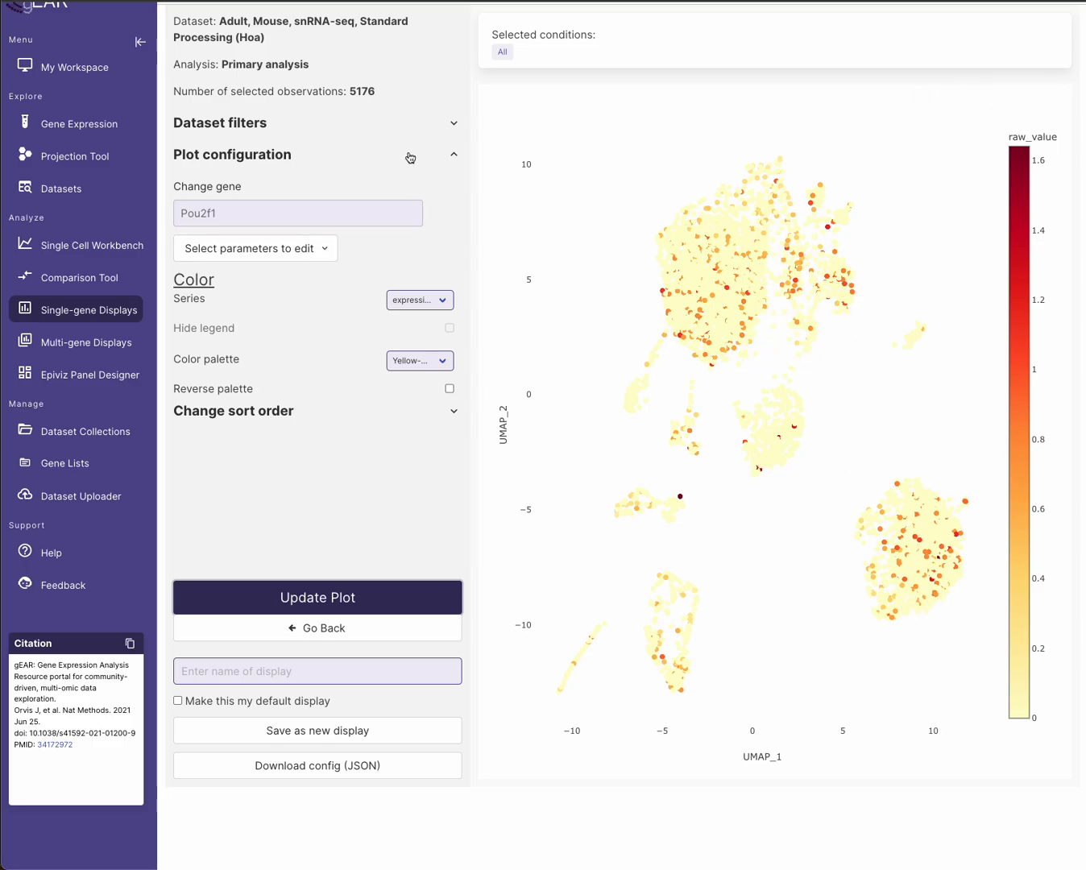
Look over the list of editable plot parameters and the cell_type sort order, leaving both sections collapsed
left_click(290, 252)
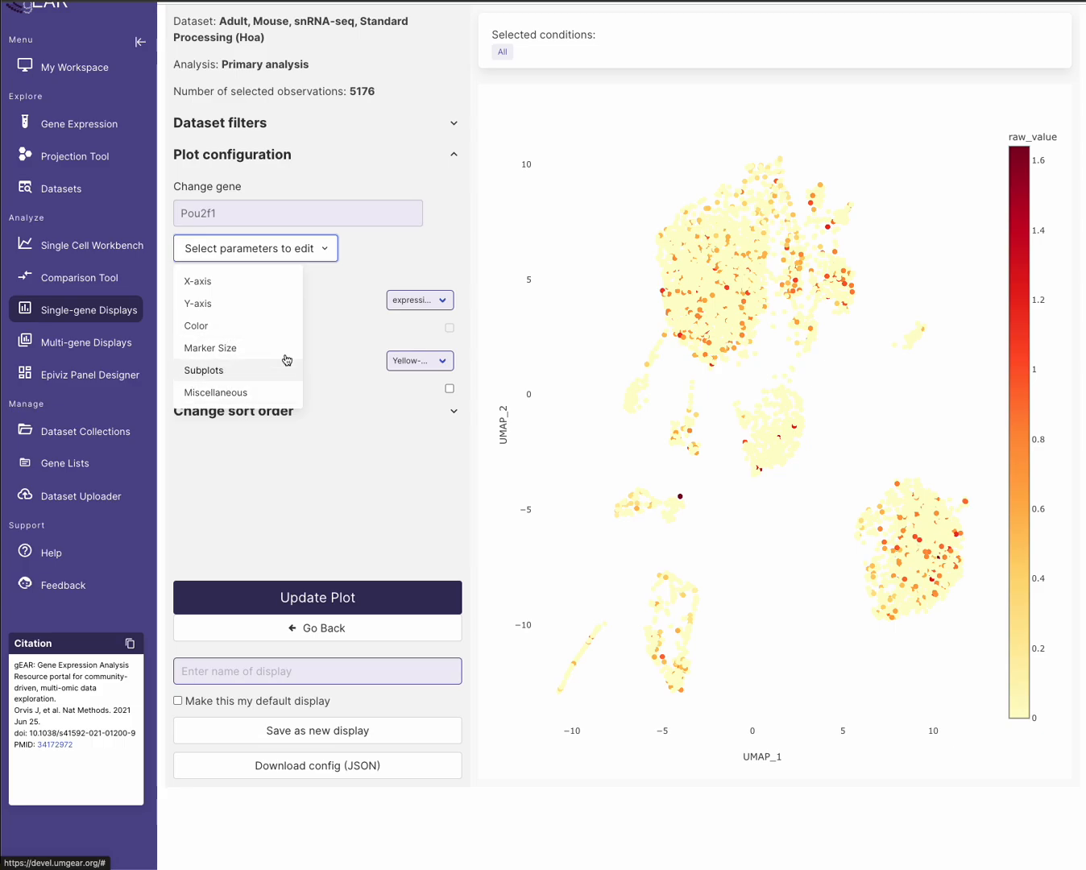
left_click(454, 161)
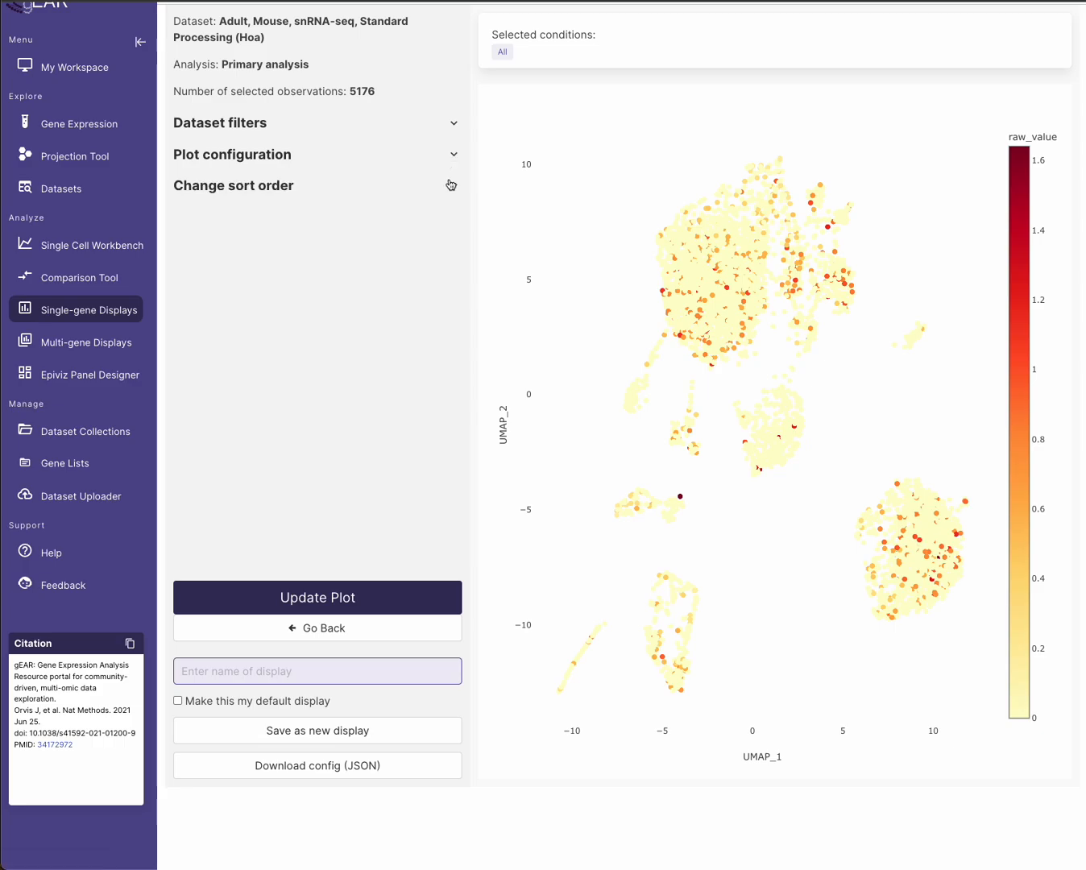
left_click(452, 185)
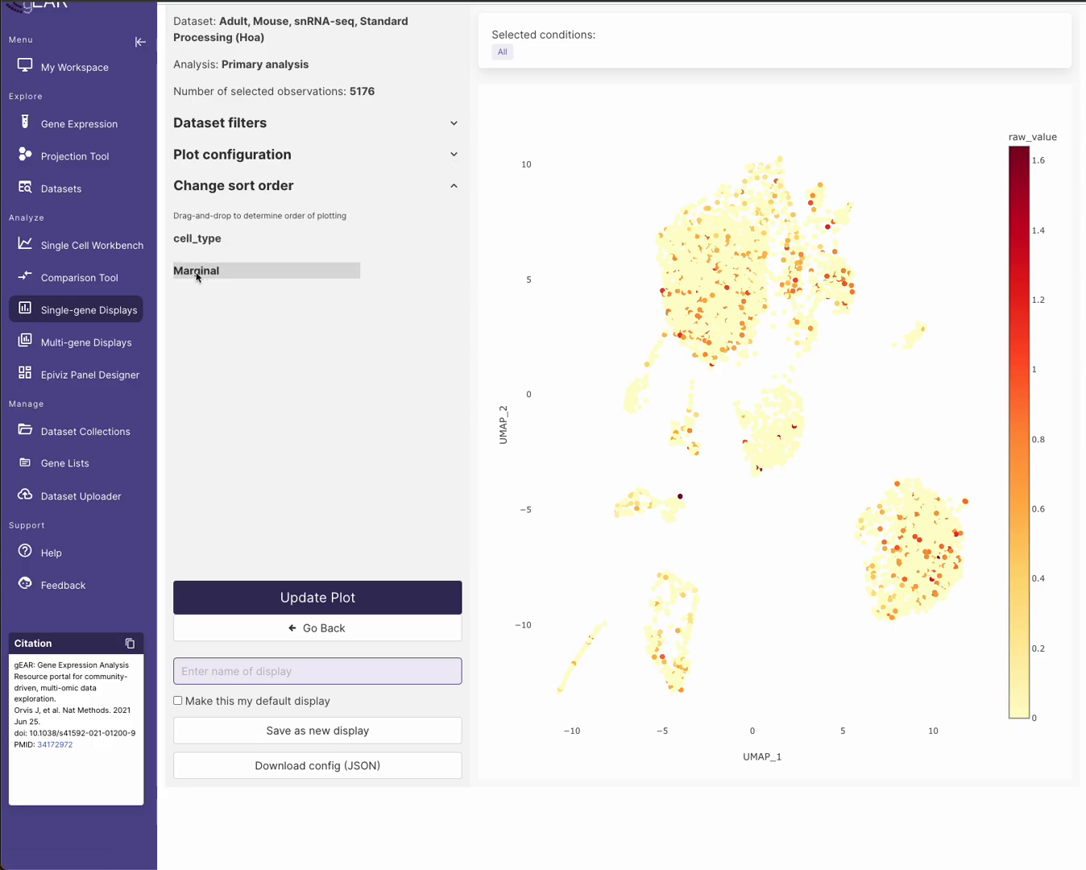
left_click(455, 190)
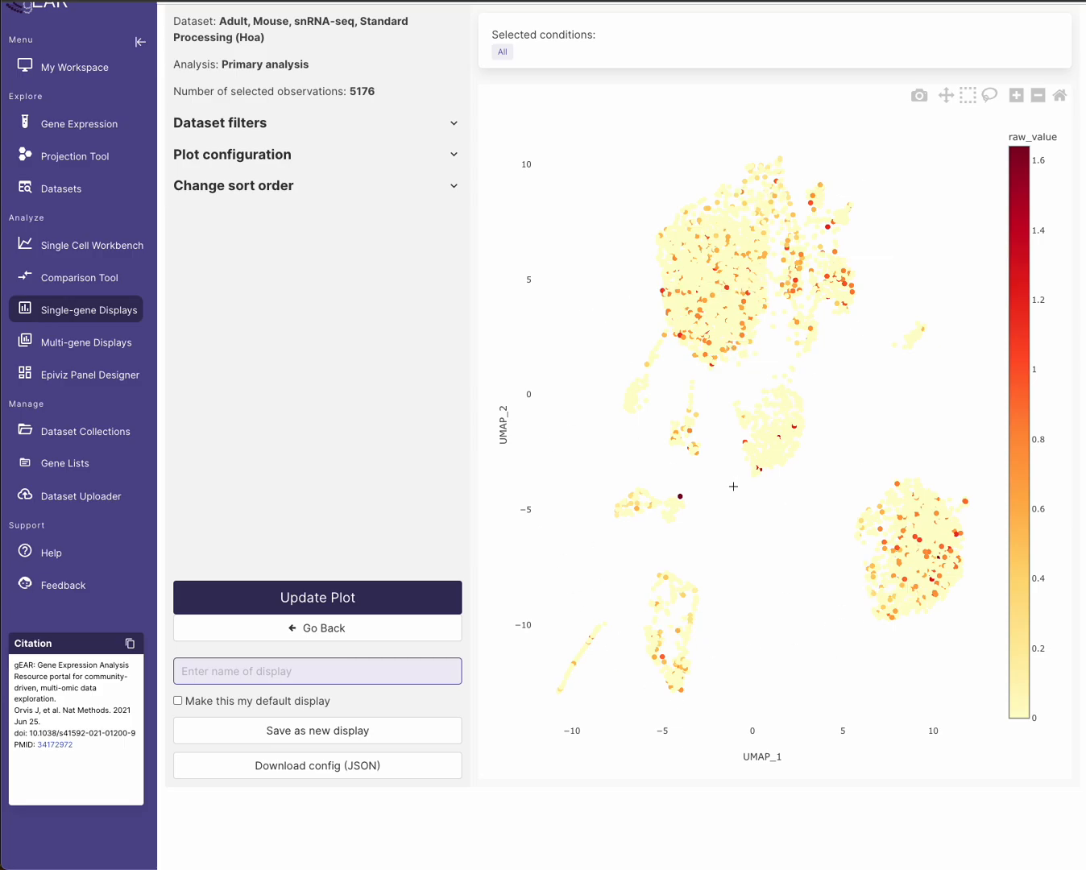
left_click(334, 676)
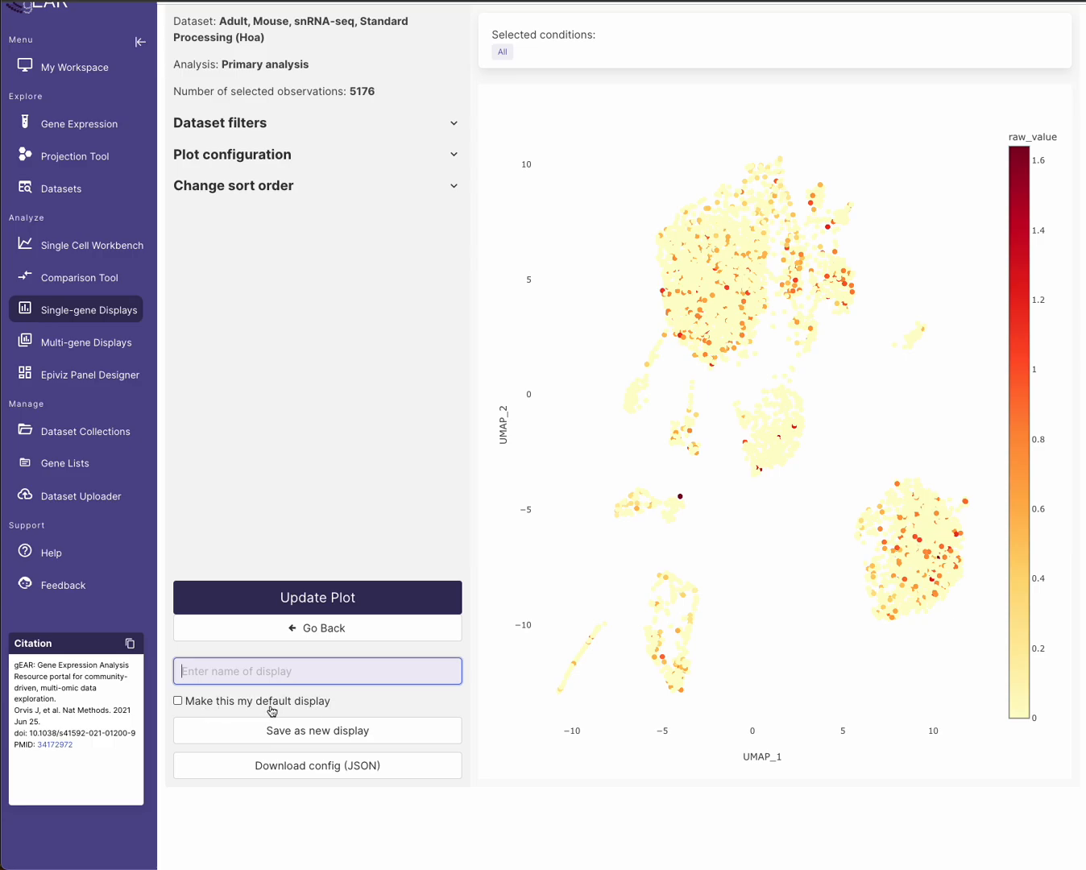
Return to the curation setup and change the plot type to static UMAP (umap_static)
left_click(342, 635)
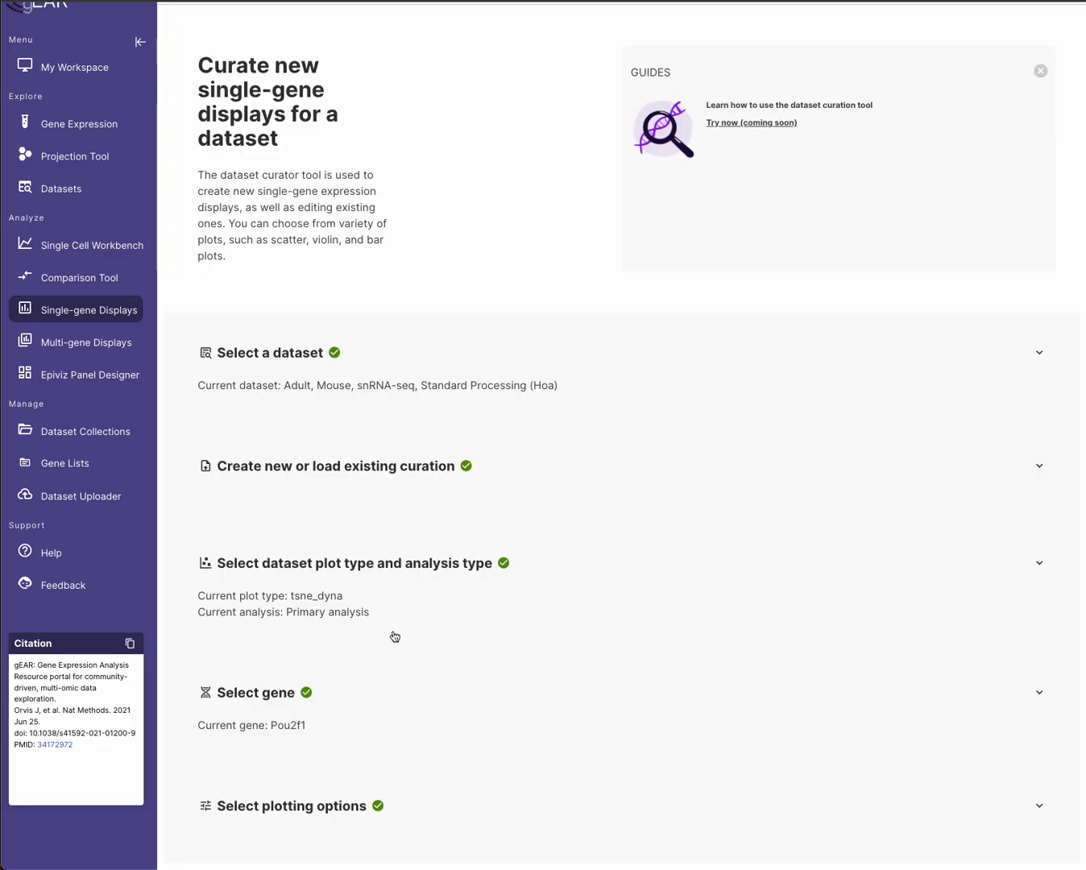
scroll(392, 636, "down", 1)
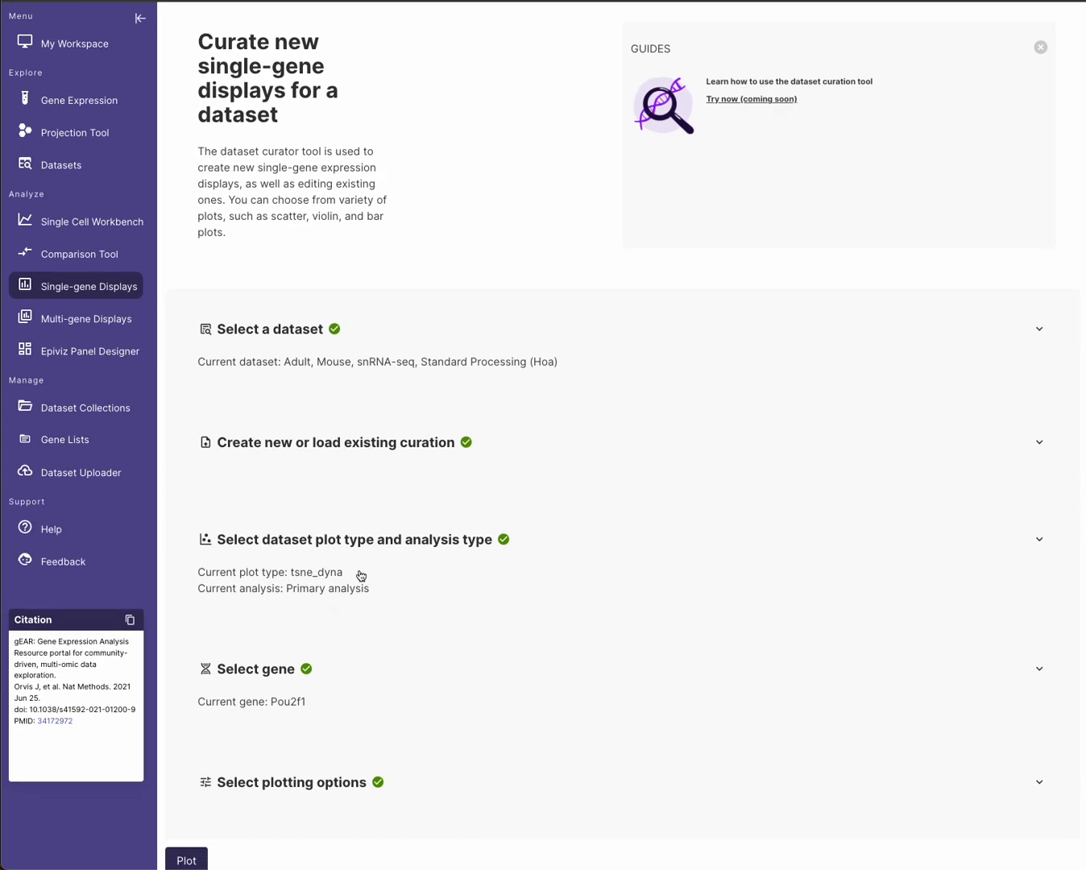
left_click(1037, 543)
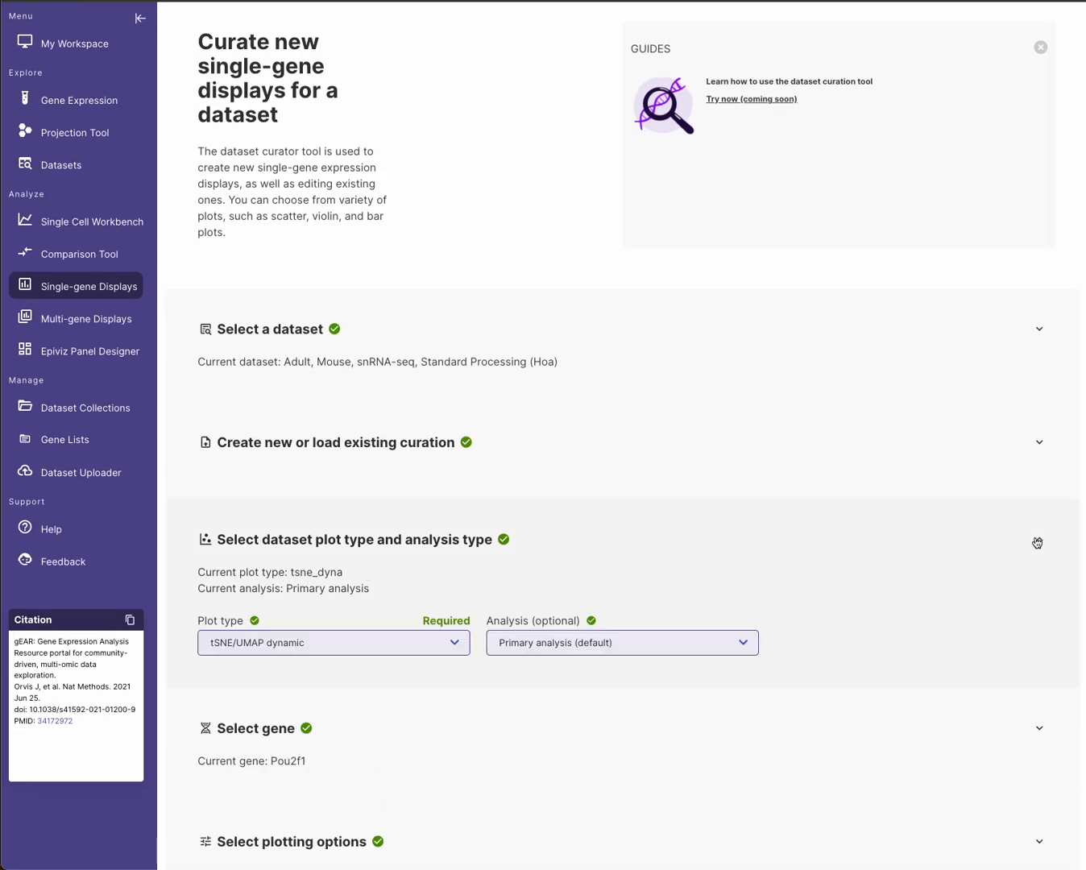
left_click(377, 643)
scroll(347, 725, "down", 2)
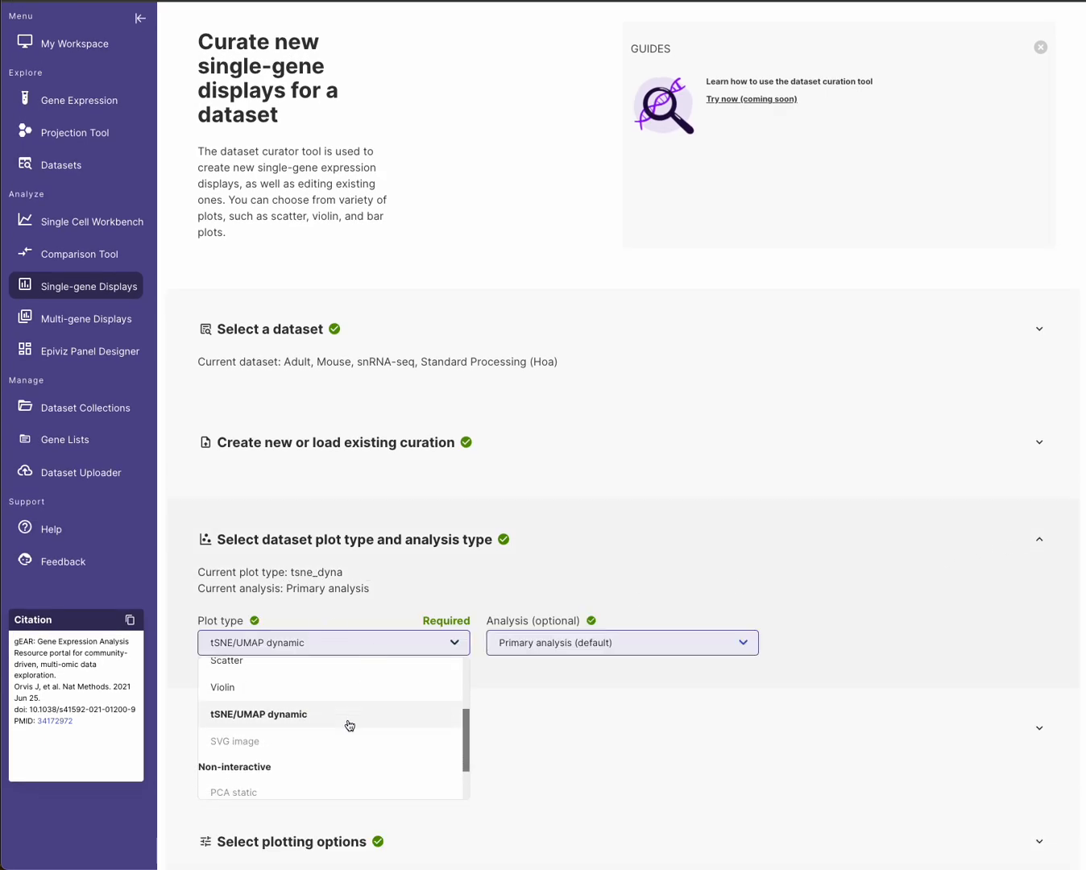
left_click(262, 787)
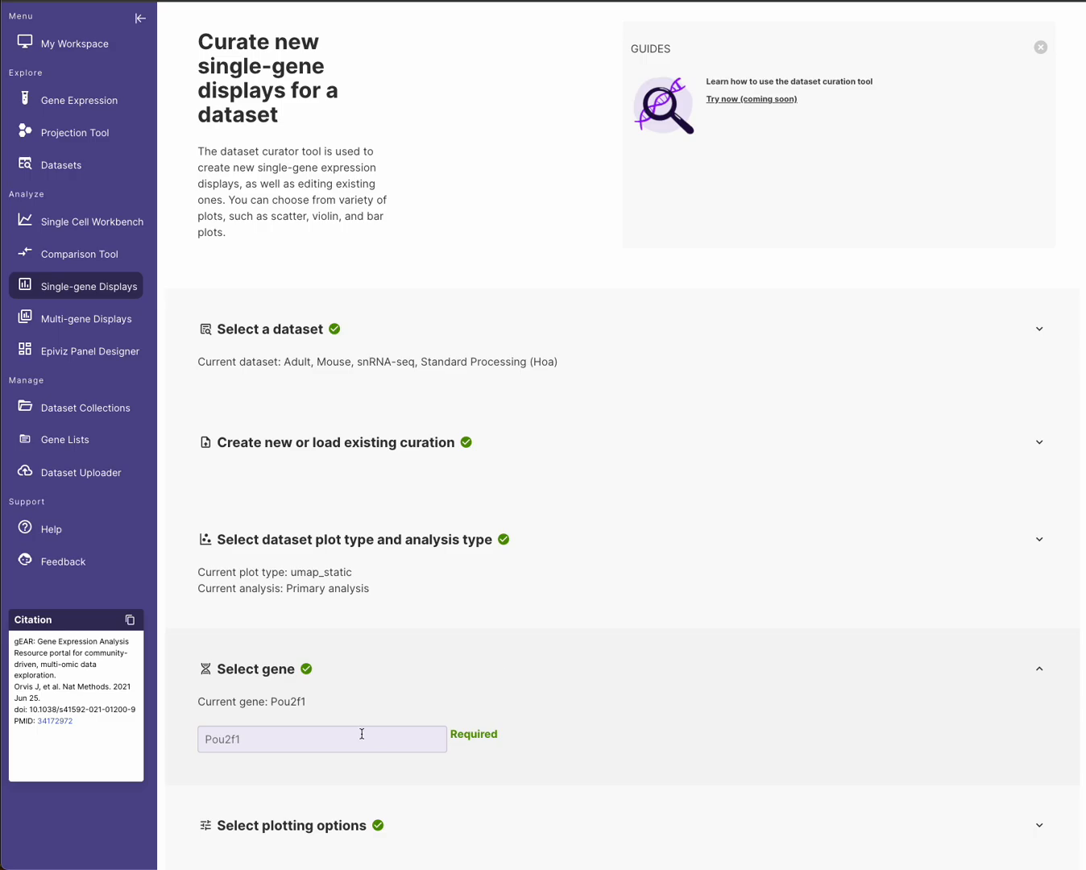
Set the color series to cell_type in the plotting options and create the static UMAP plot
scroll(243, 745, "down", 1)
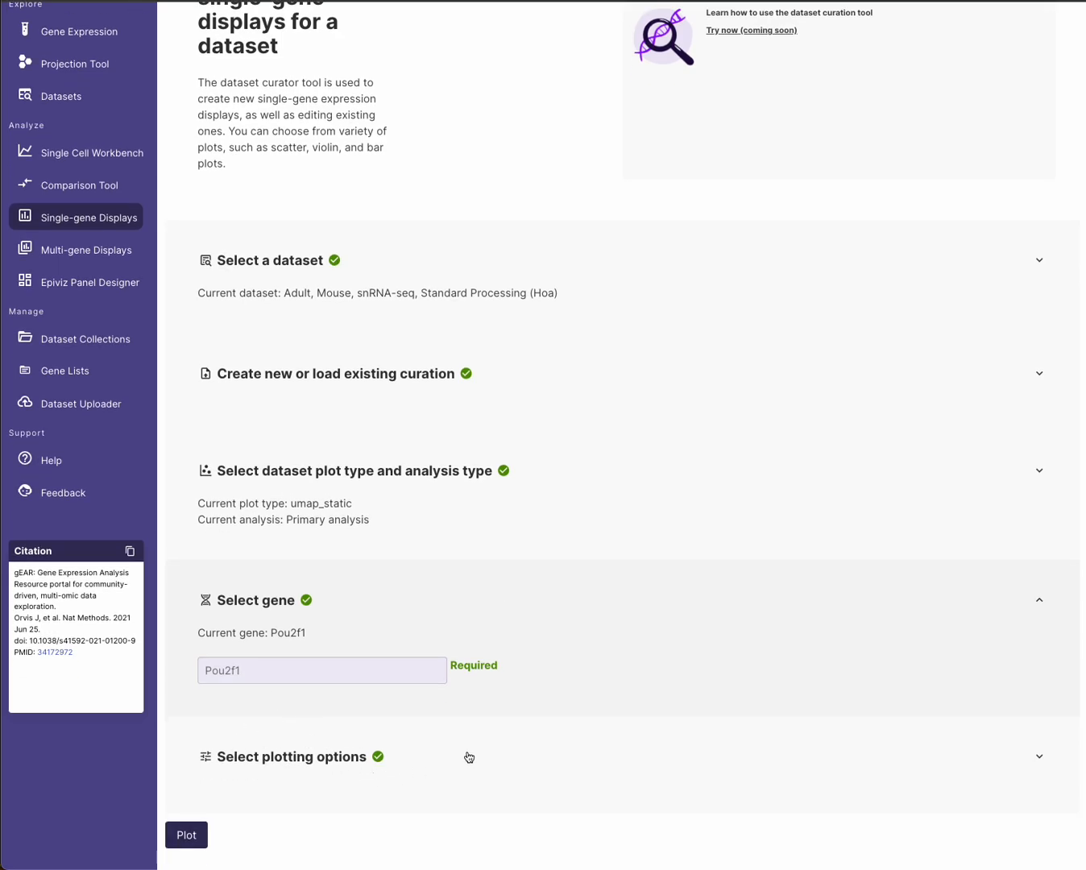
left_click(1039, 600)
left_click(846, 755)
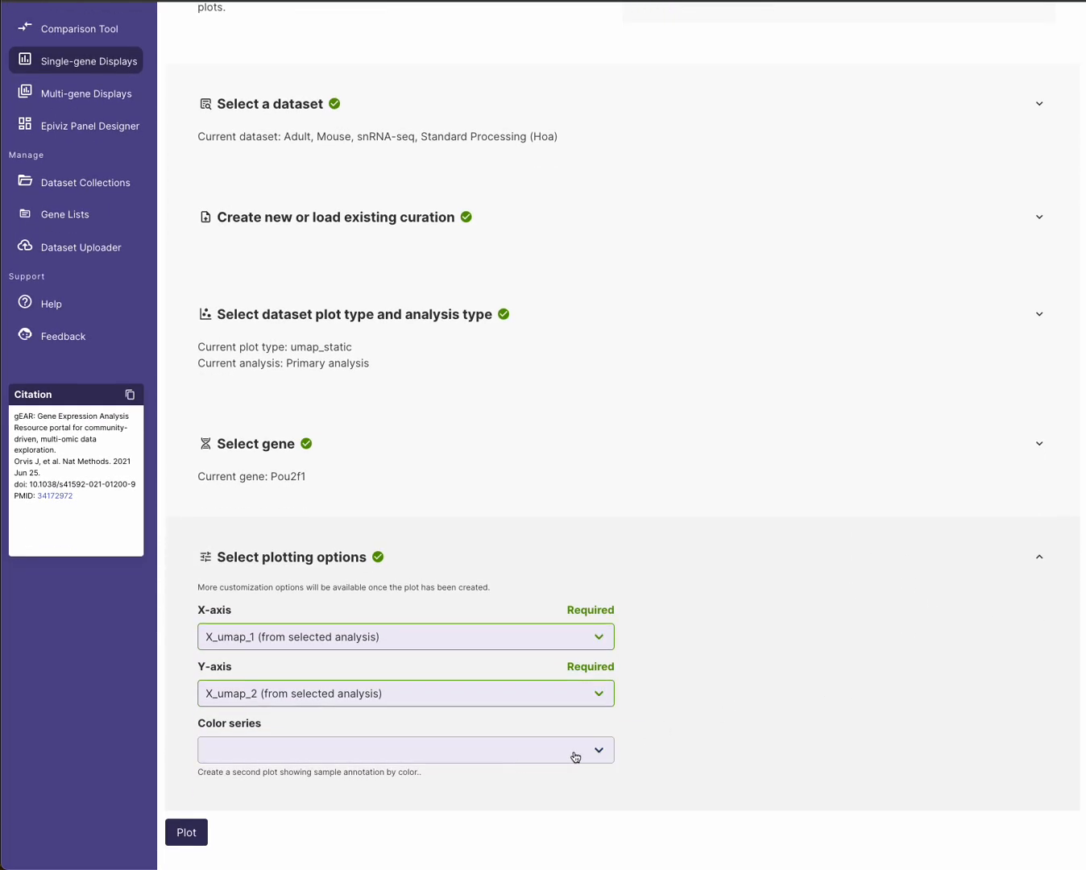
left_click(574, 756)
scroll(465, 793, "down", 3)
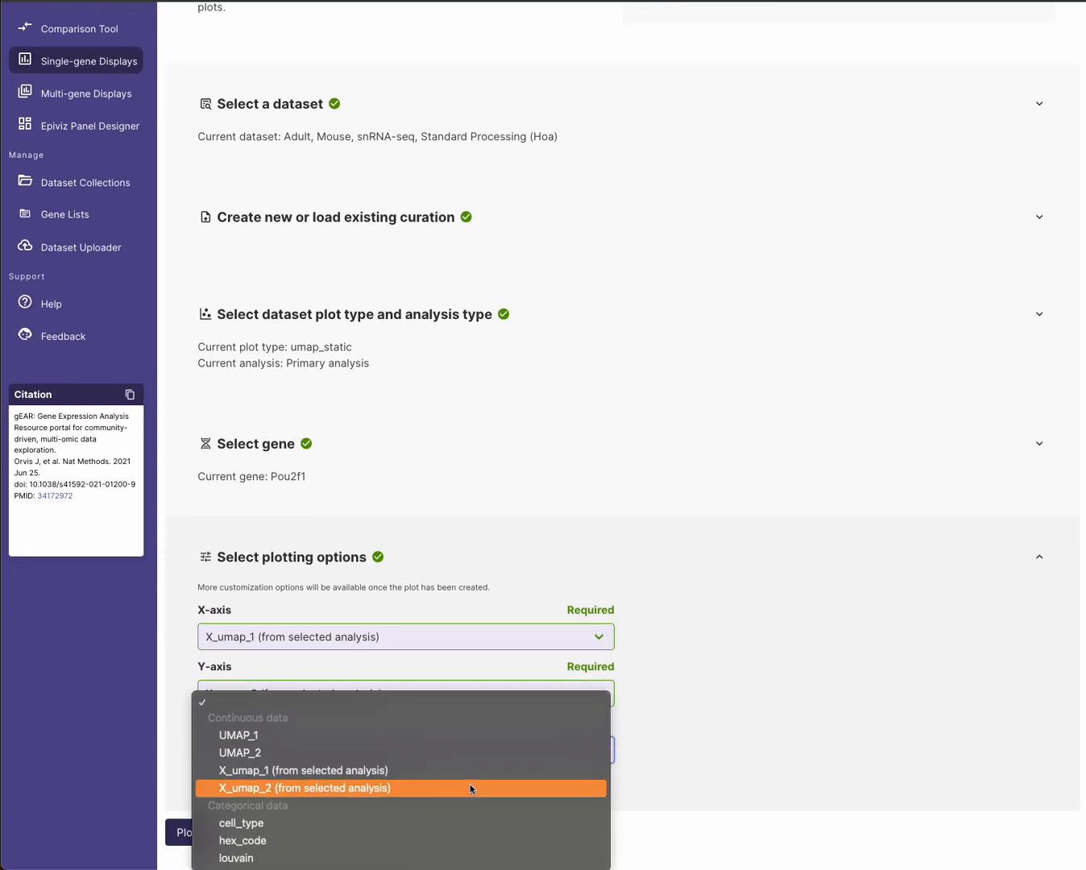
left_click(352, 824)
left_click(196, 840)
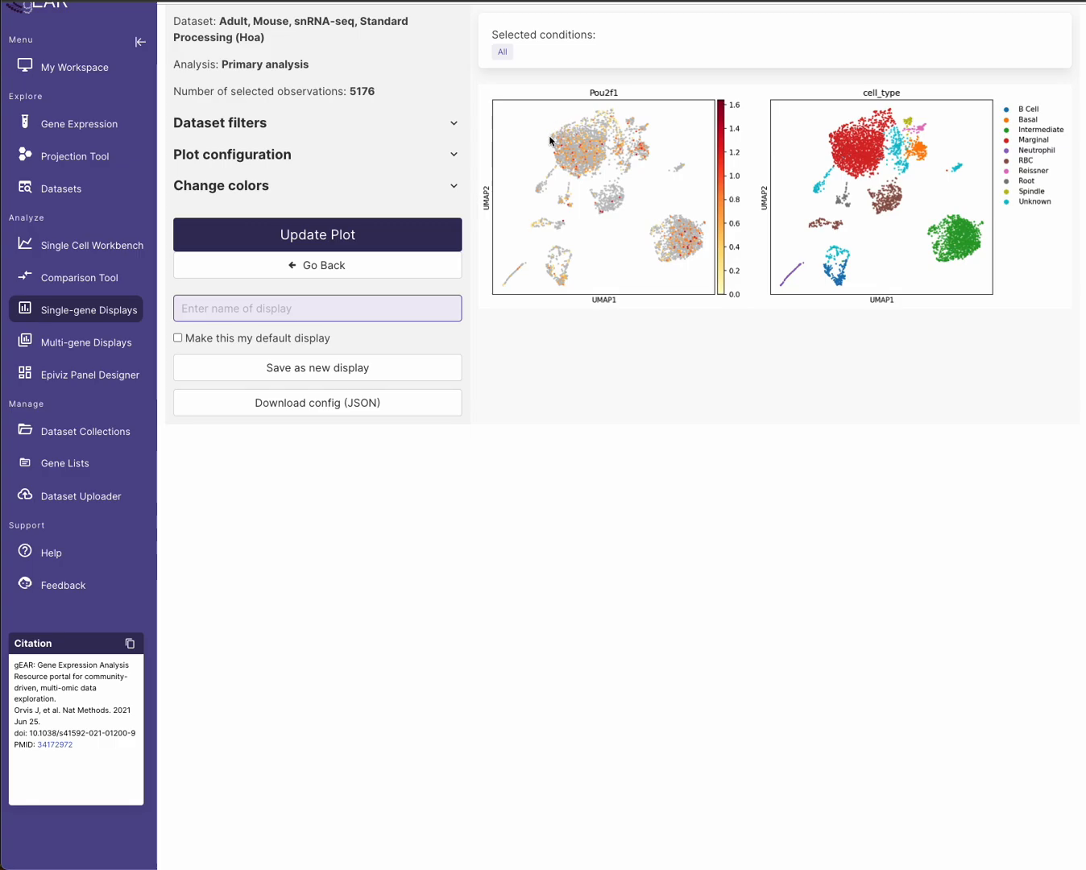
scroll(559, 313, "up", 1)
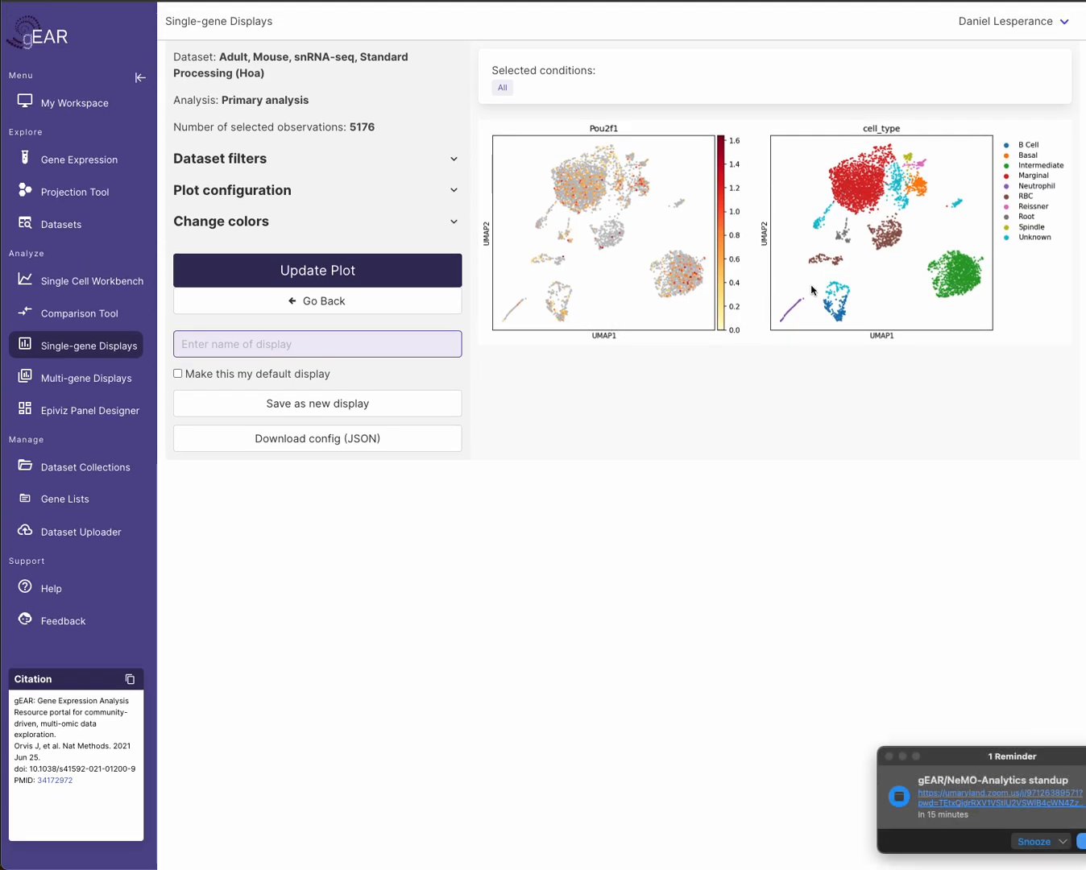
left_click(1082, 840)
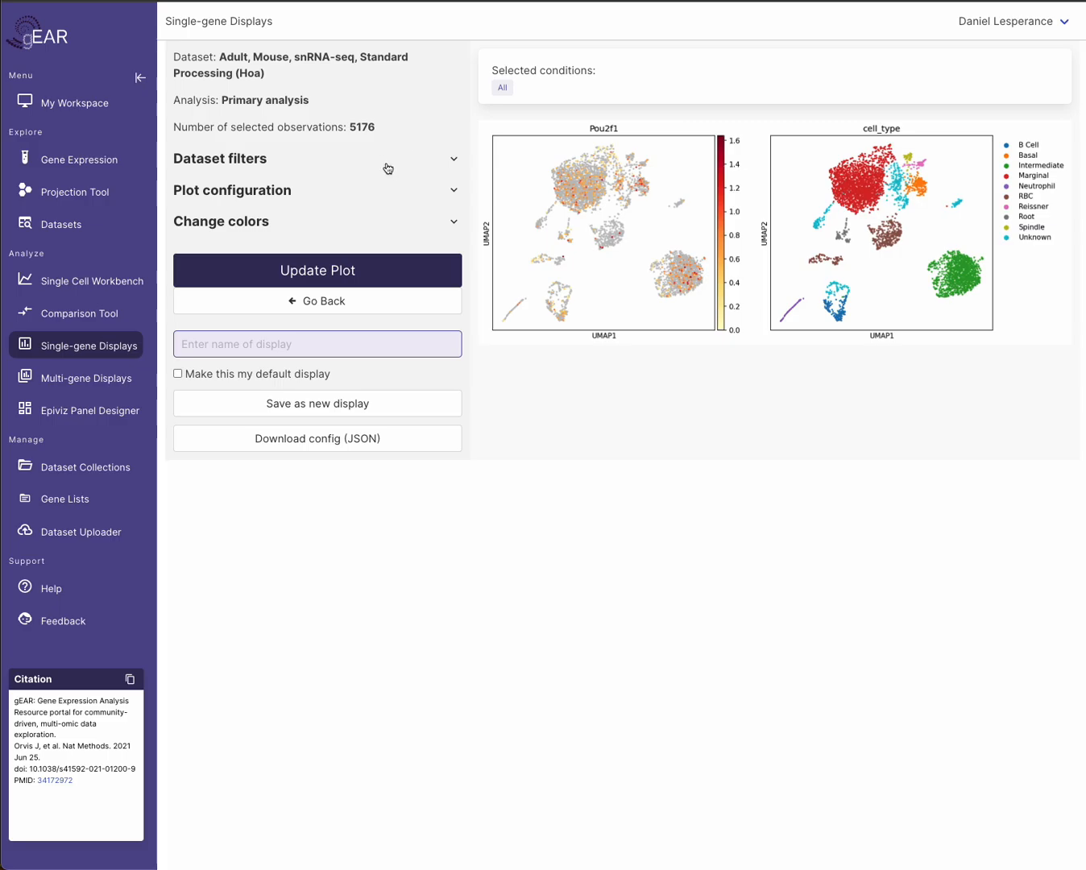
Change the plotted gene to Atoh8 in the plot configuration and update the plot
left_click(403, 193)
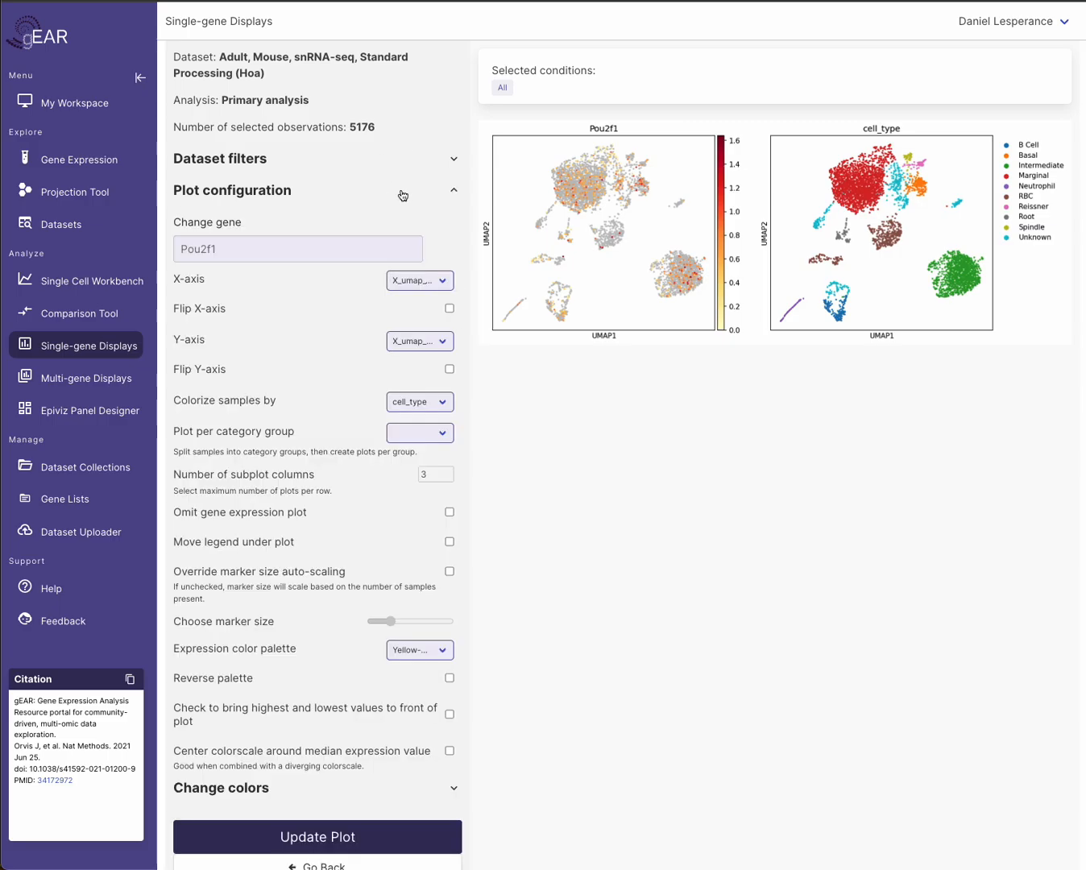
left_click(285, 252)
double_click(287, 250)
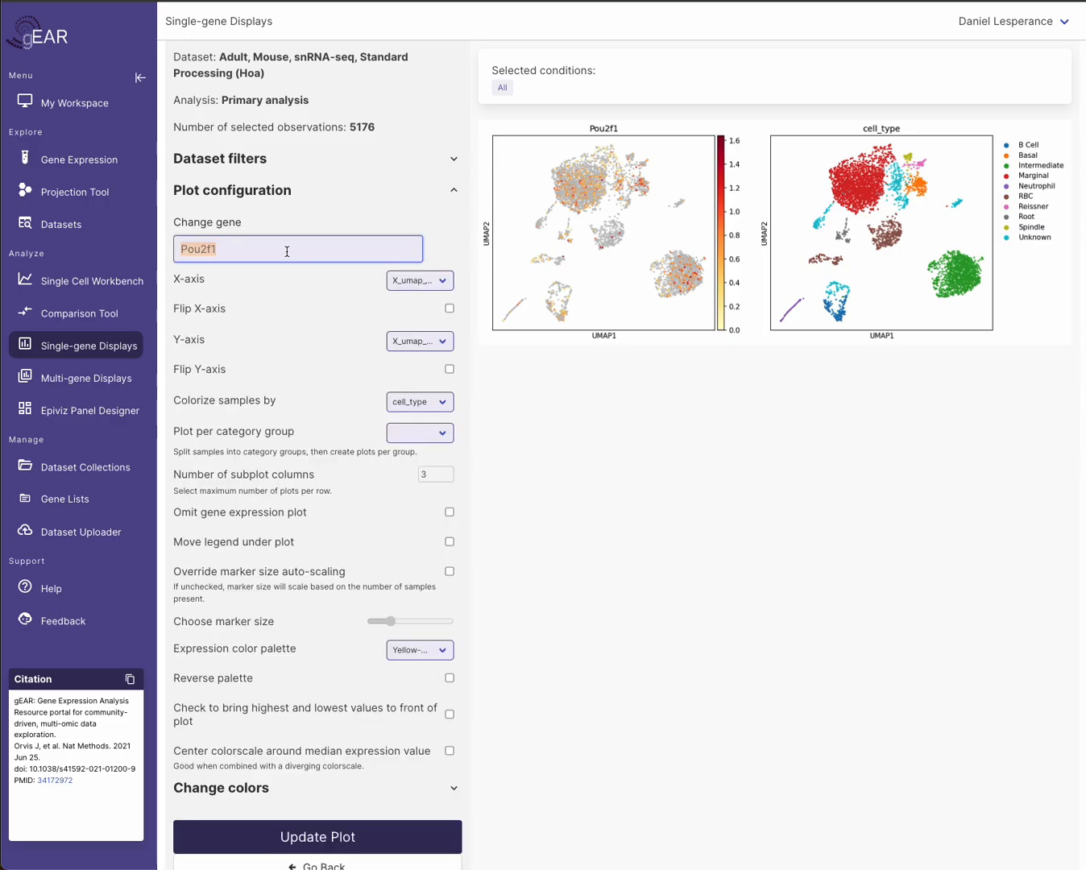
type("ATOH8")
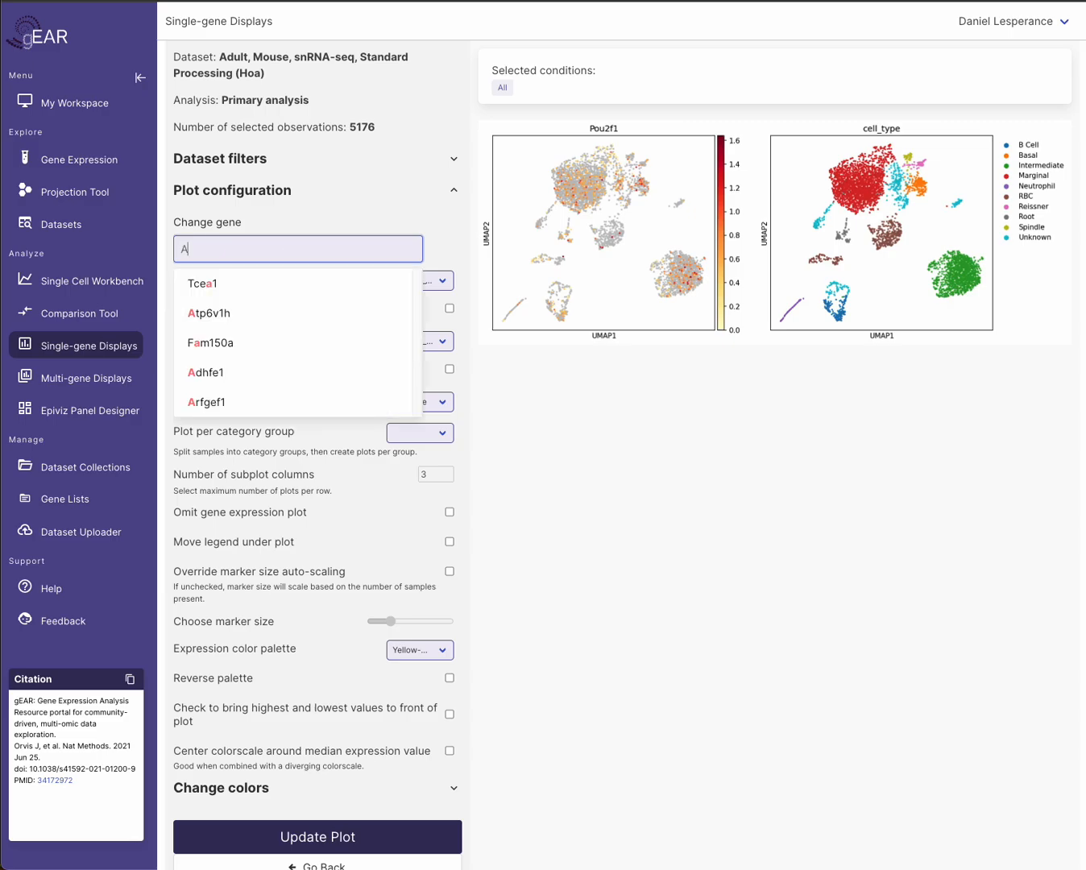
left_click(327, 282)
left_click(357, 830)
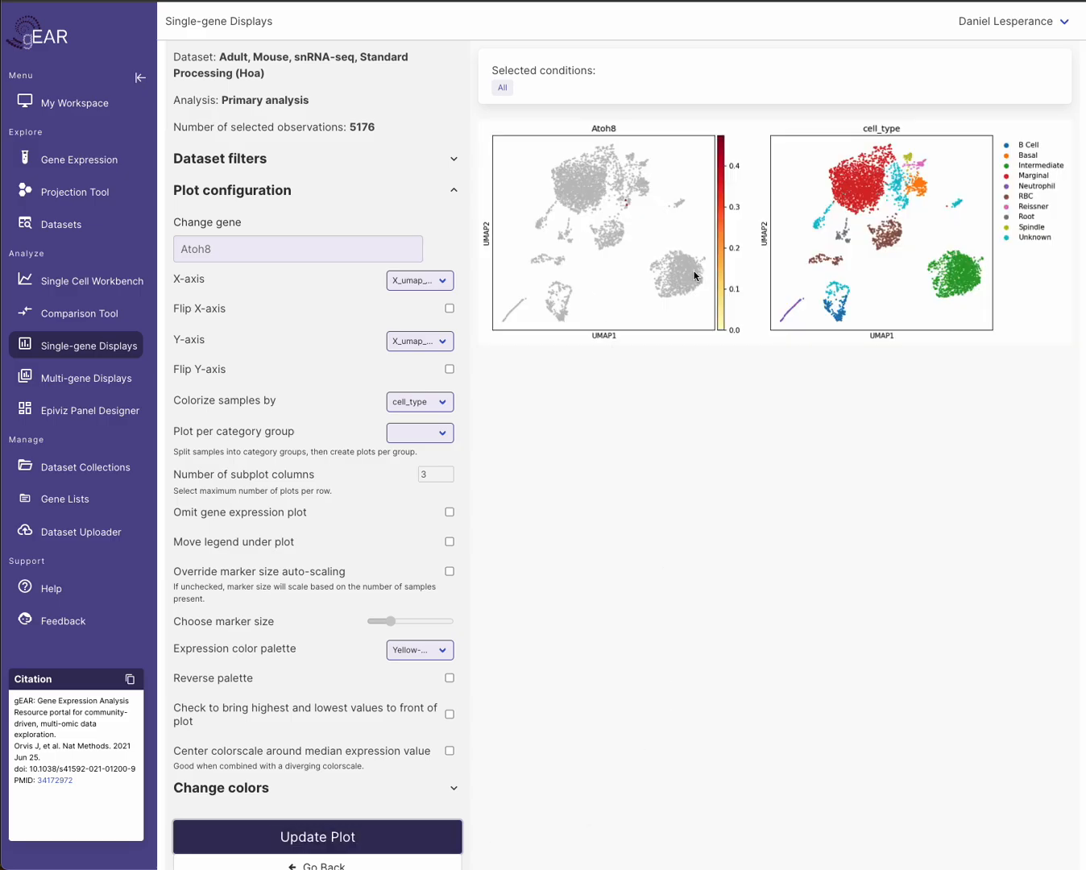
Change the plotted gene back to Pou2f1 and update the plot
left_click_drag(237, 253, 142, 250)
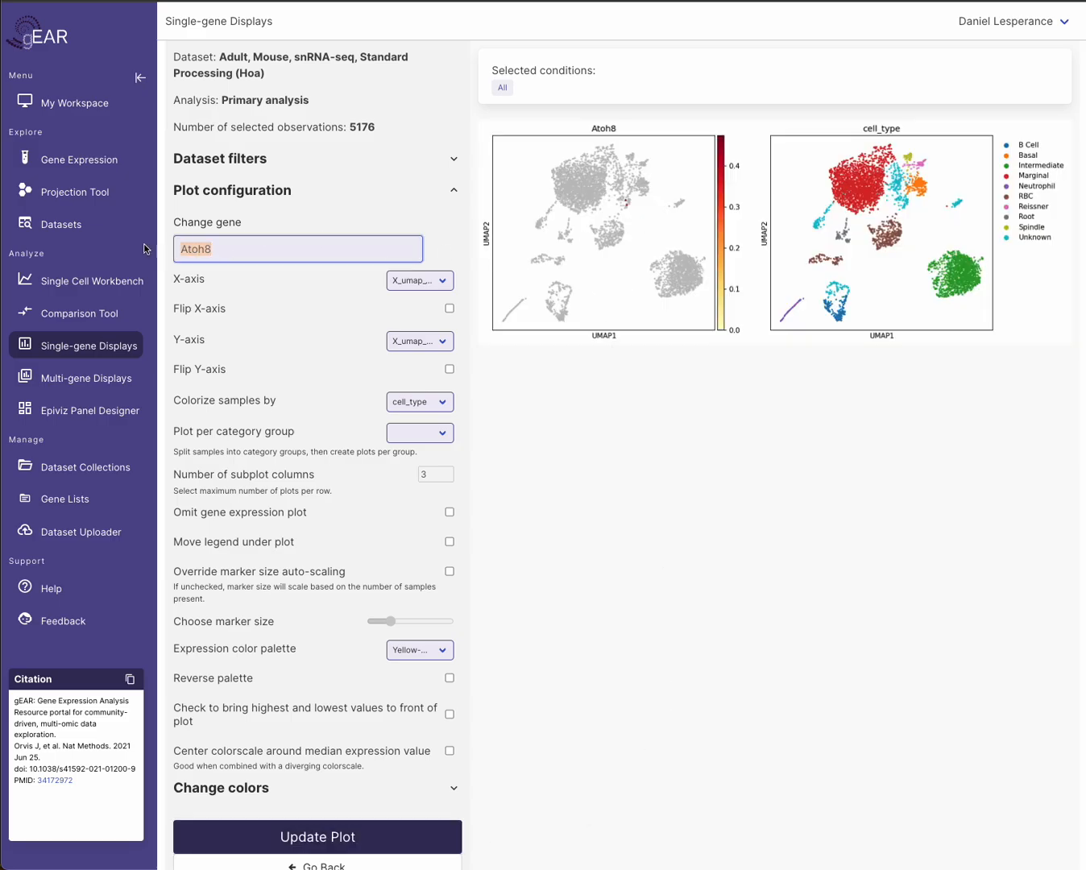
type("POU2f")
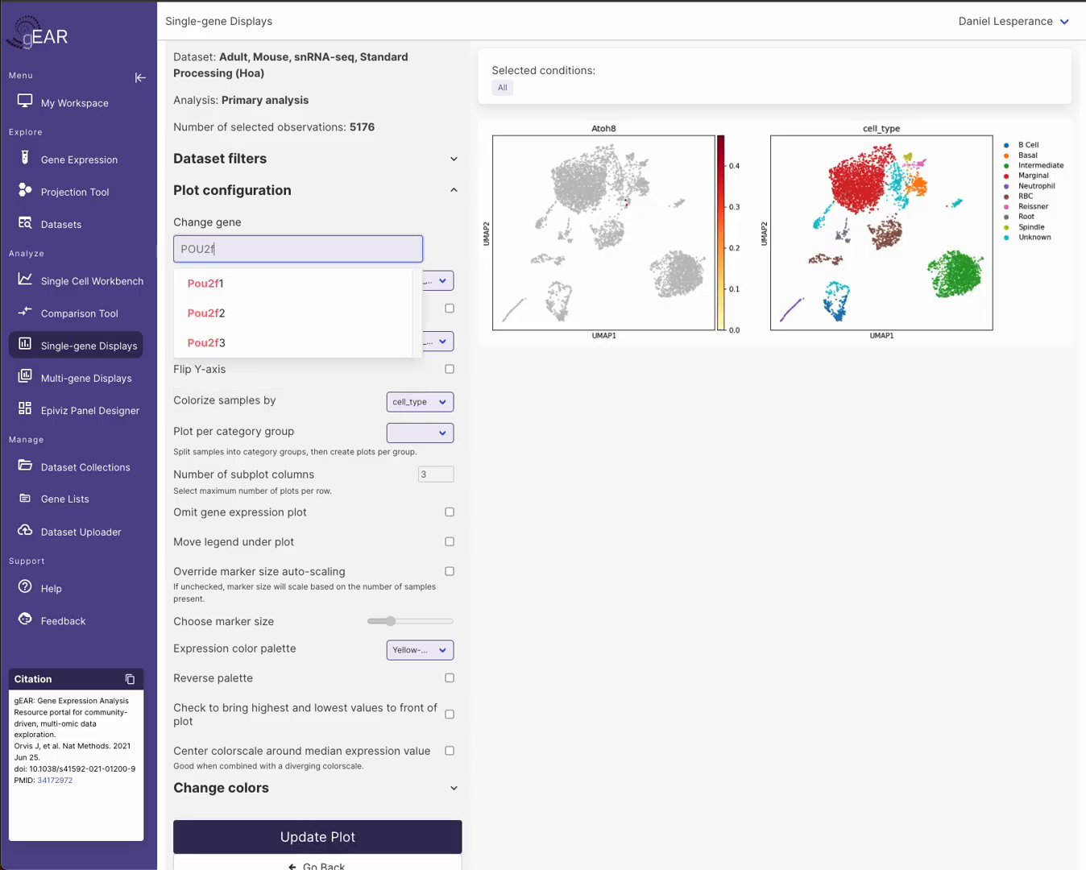
type("1")
left_click(391, 281)
left_click(401, 840)
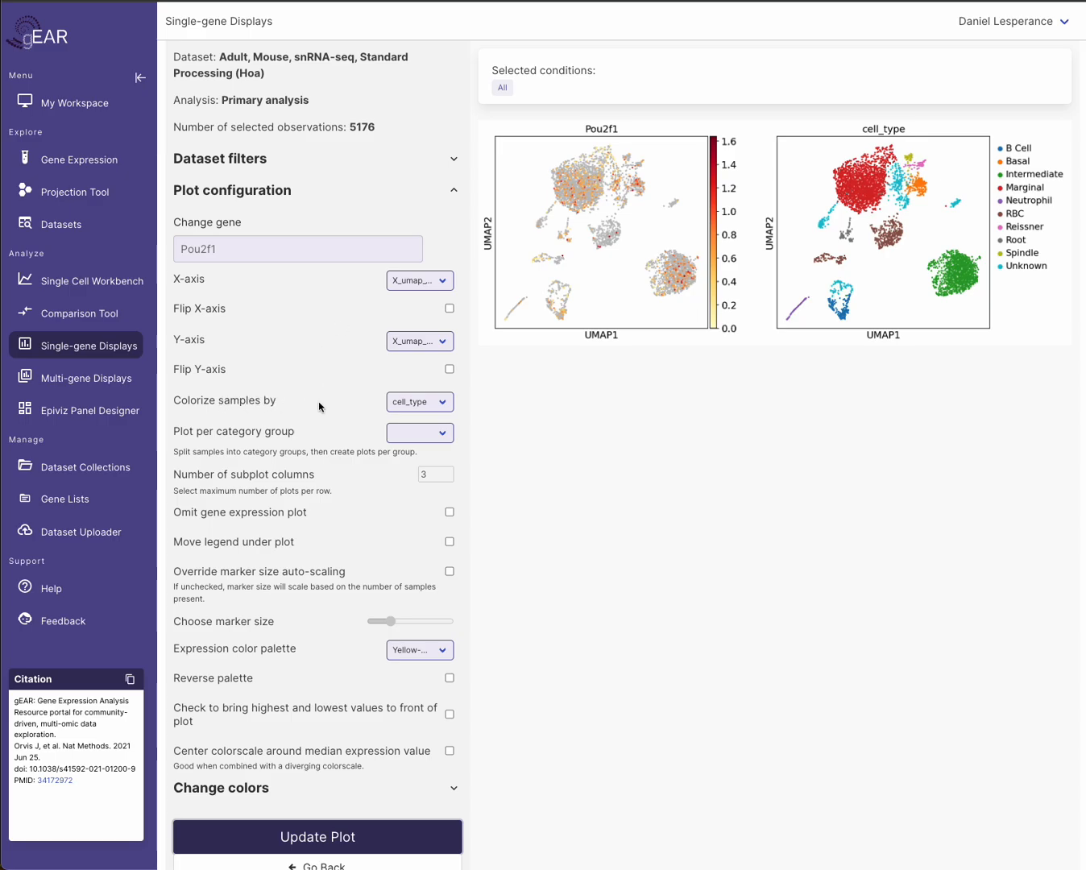
Flip the X-axis with samples still colorized by cell_type, update the plot, and turn the flip option off again
left_click(441, 402)
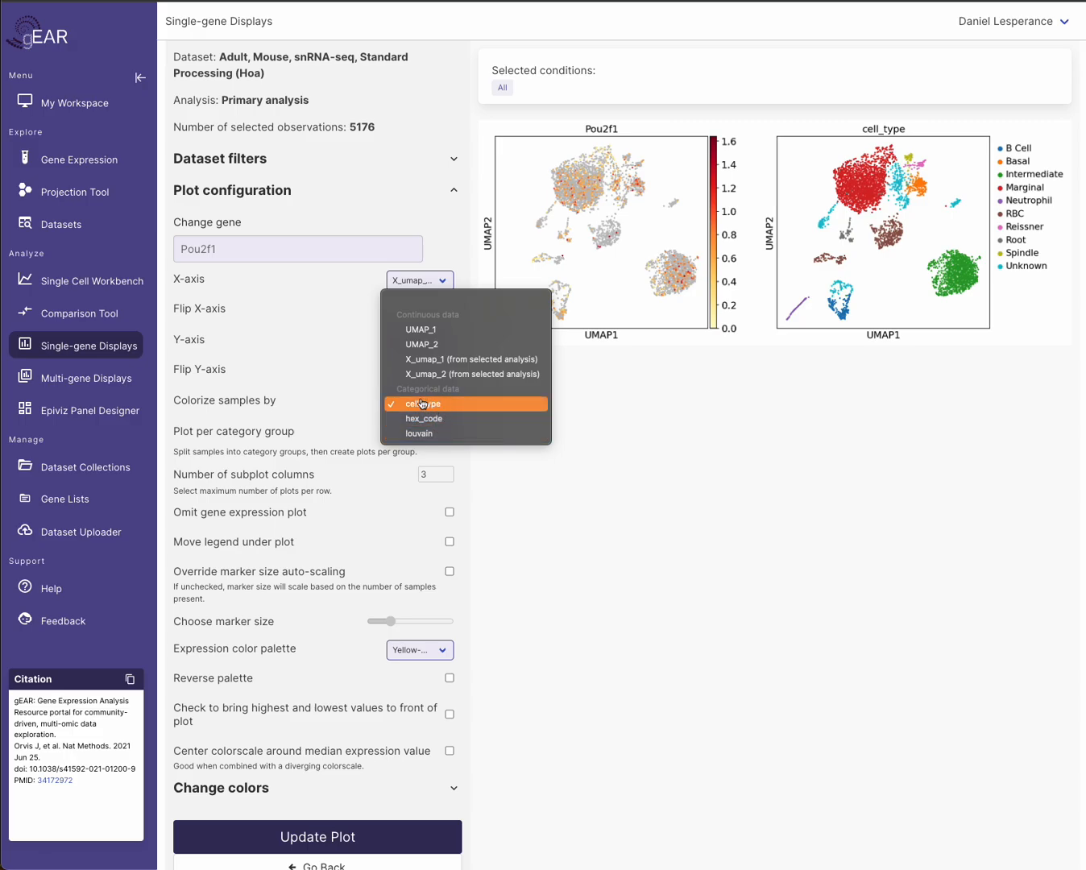
left_click(647, 470)
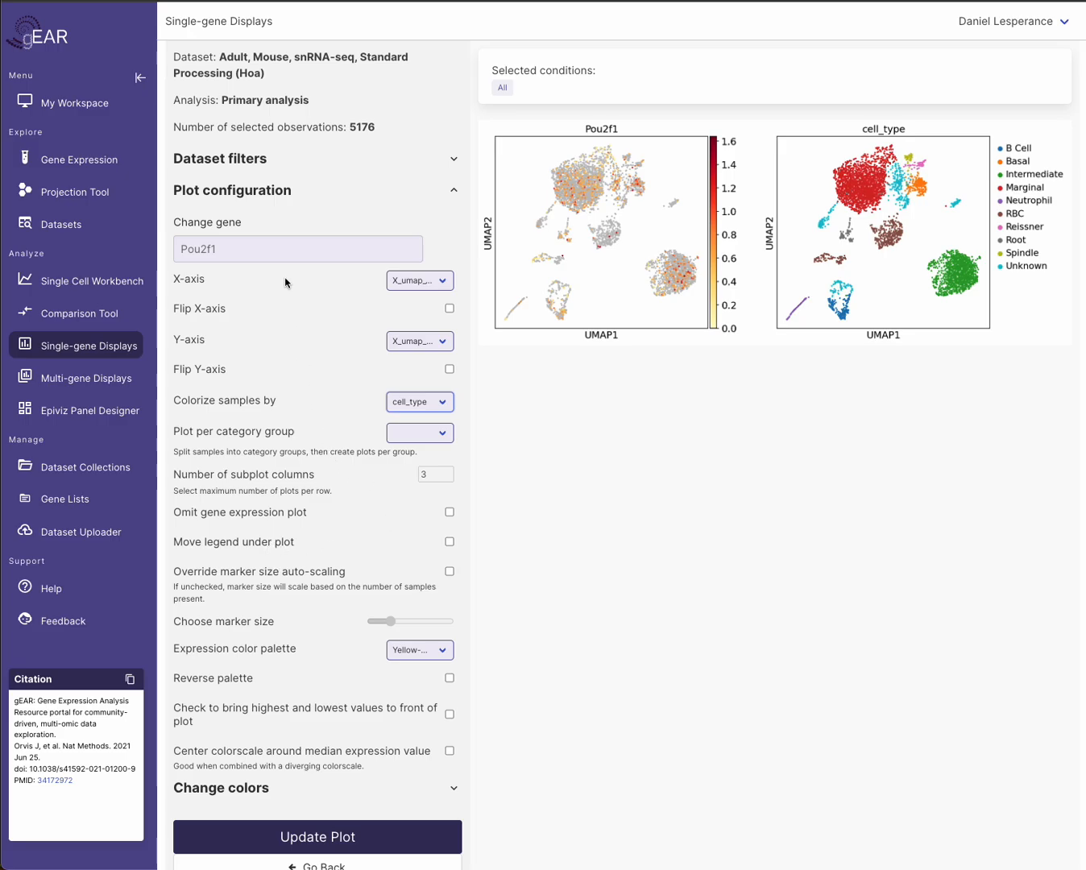
left_click(450, 311)
left_click(386, 843)
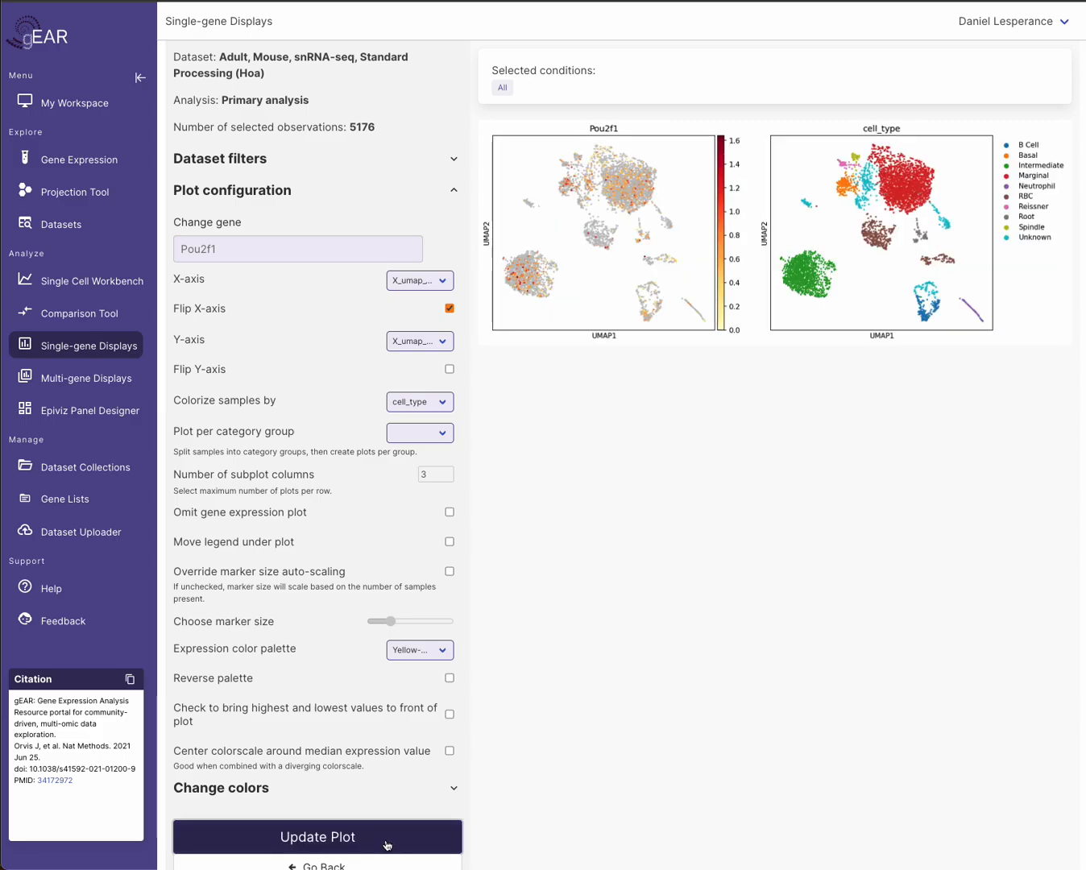
left_click(450, 309)
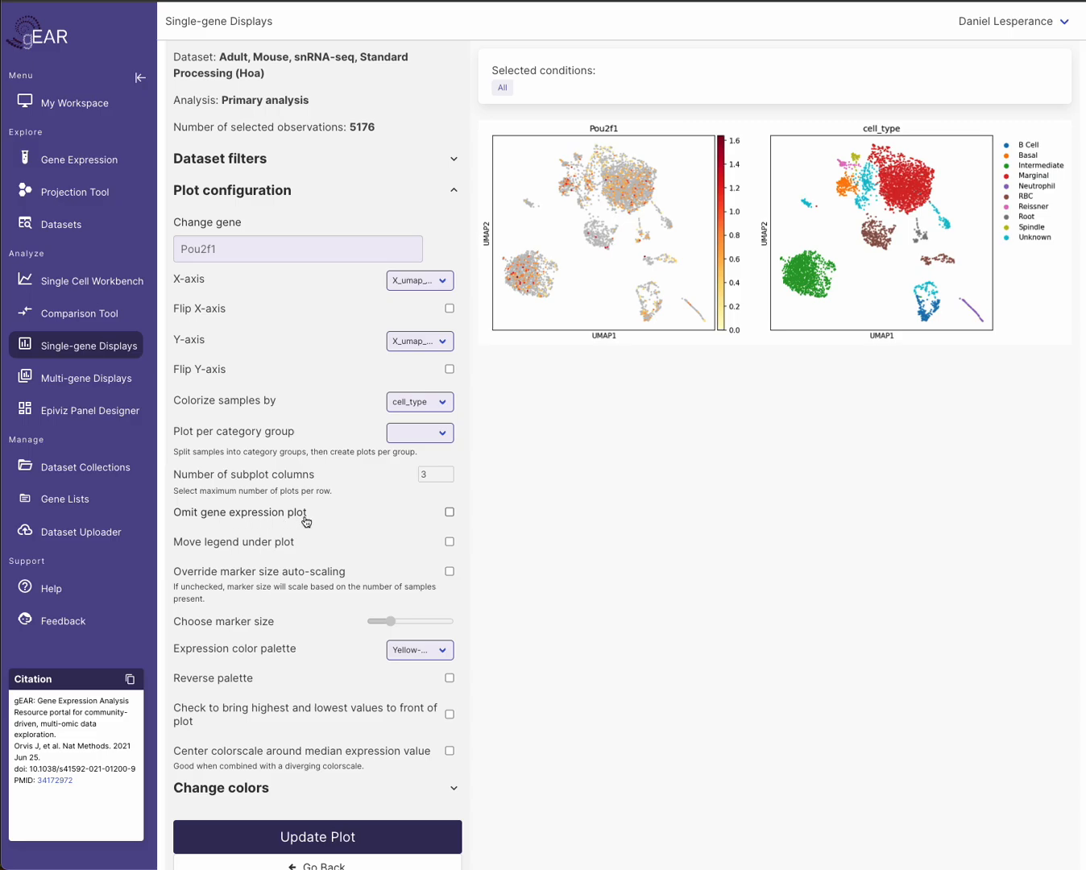
Try to update the plot with the gene expression plot omitted, and turn that option off again
left_click(450, 514)
left_click(404, 850)
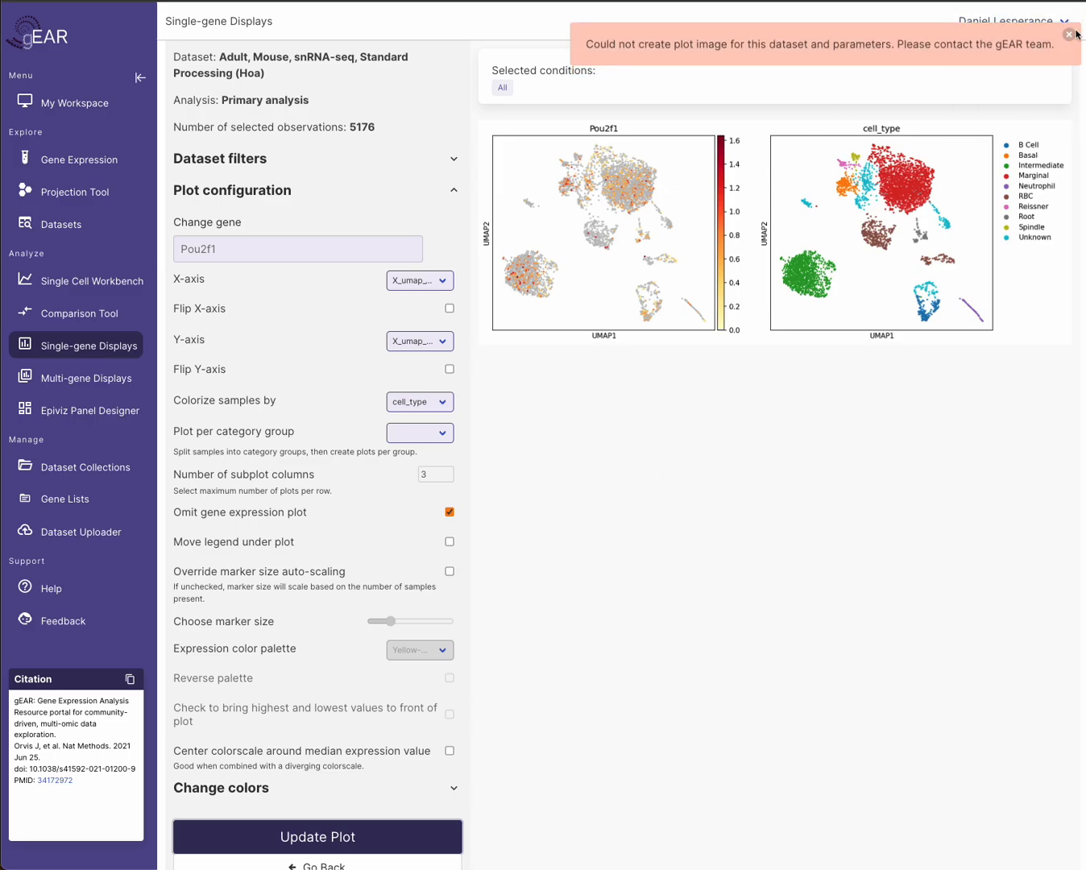
left_click(1074, 34)
left_click(450, 513)
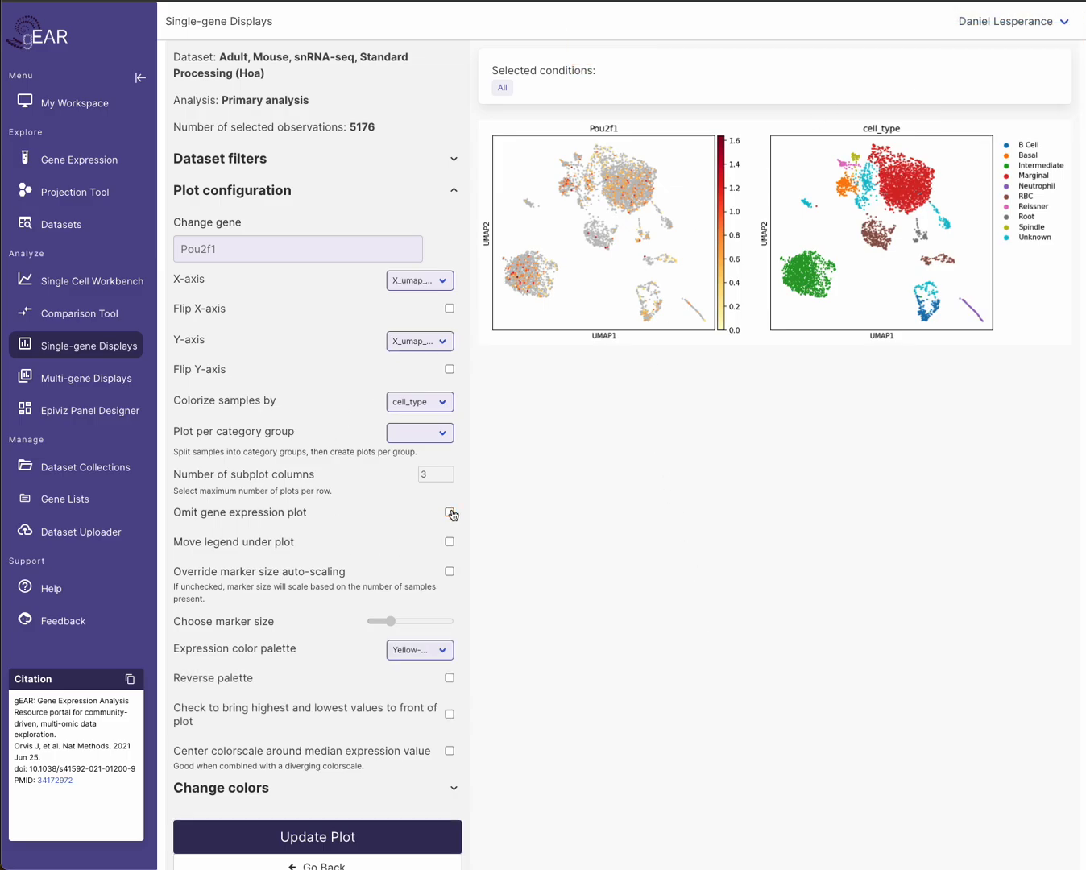
Look over the available expression color palettes and the color assigned to each cell_type group
left_click(440, 653)
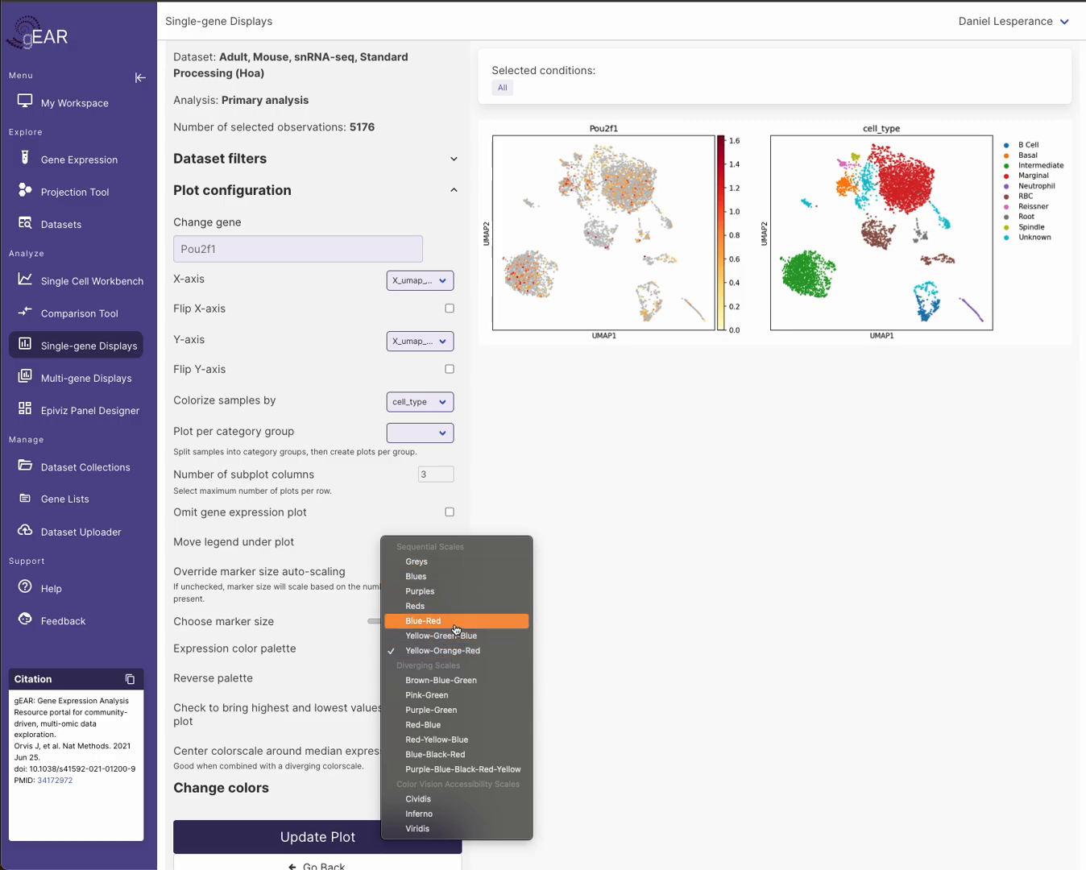
left_click(597, 610)
scroll(531, 600, "down", 1)
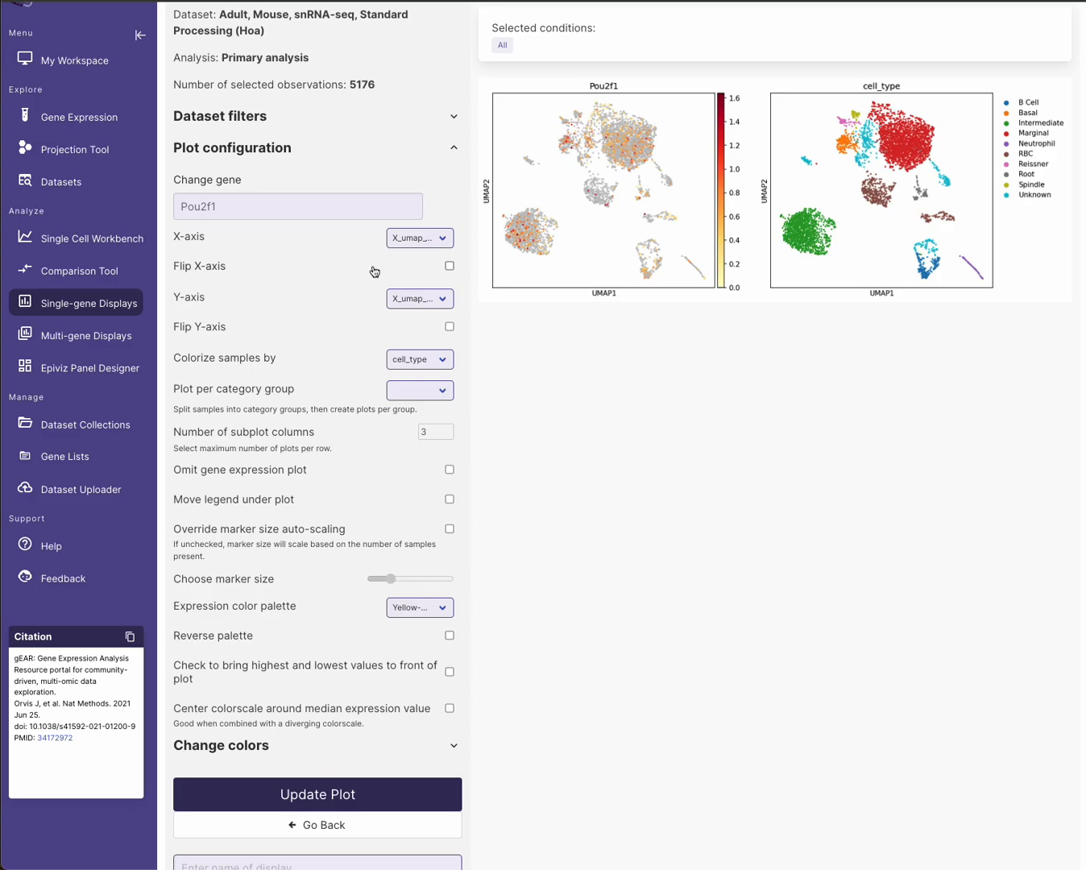
left_click(456, 151)
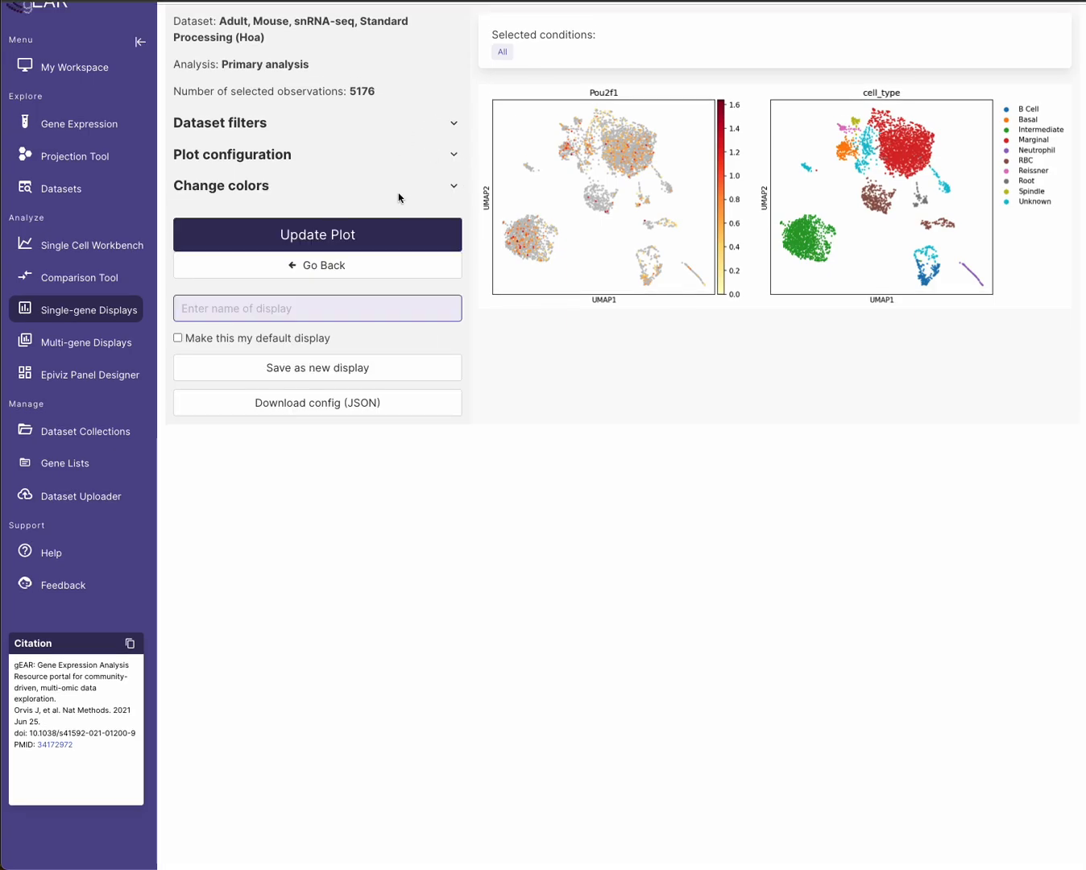
left_click(456, 190)
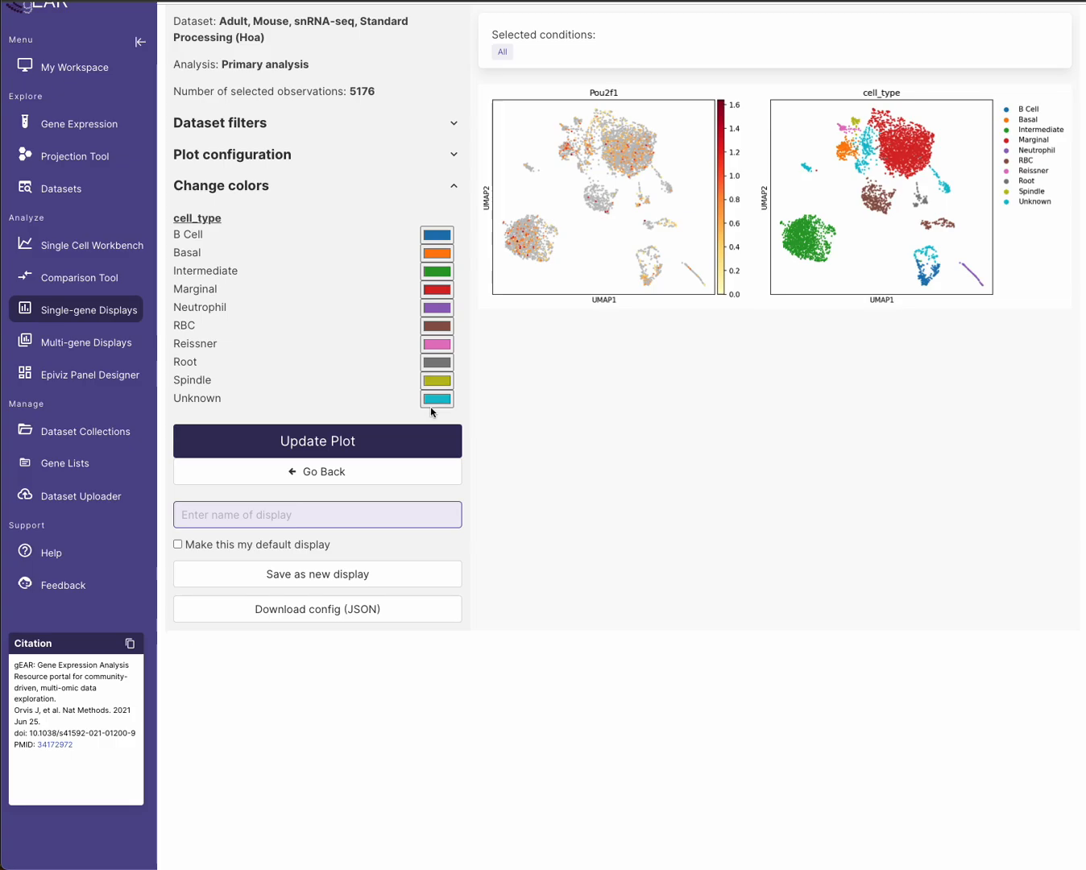
scroll(455, 409, "up", 1)
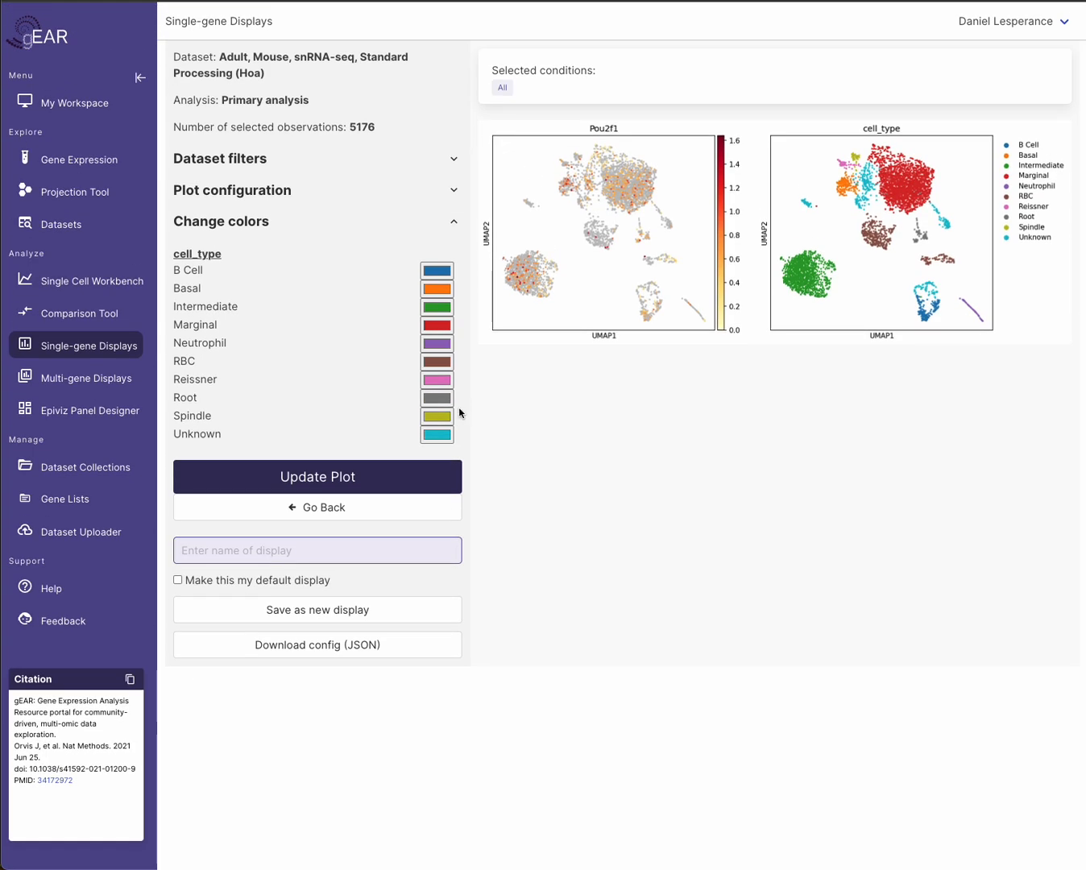
Return to the curation setup and change the plot type from UMAP static to Violin
left_click(329, 509)
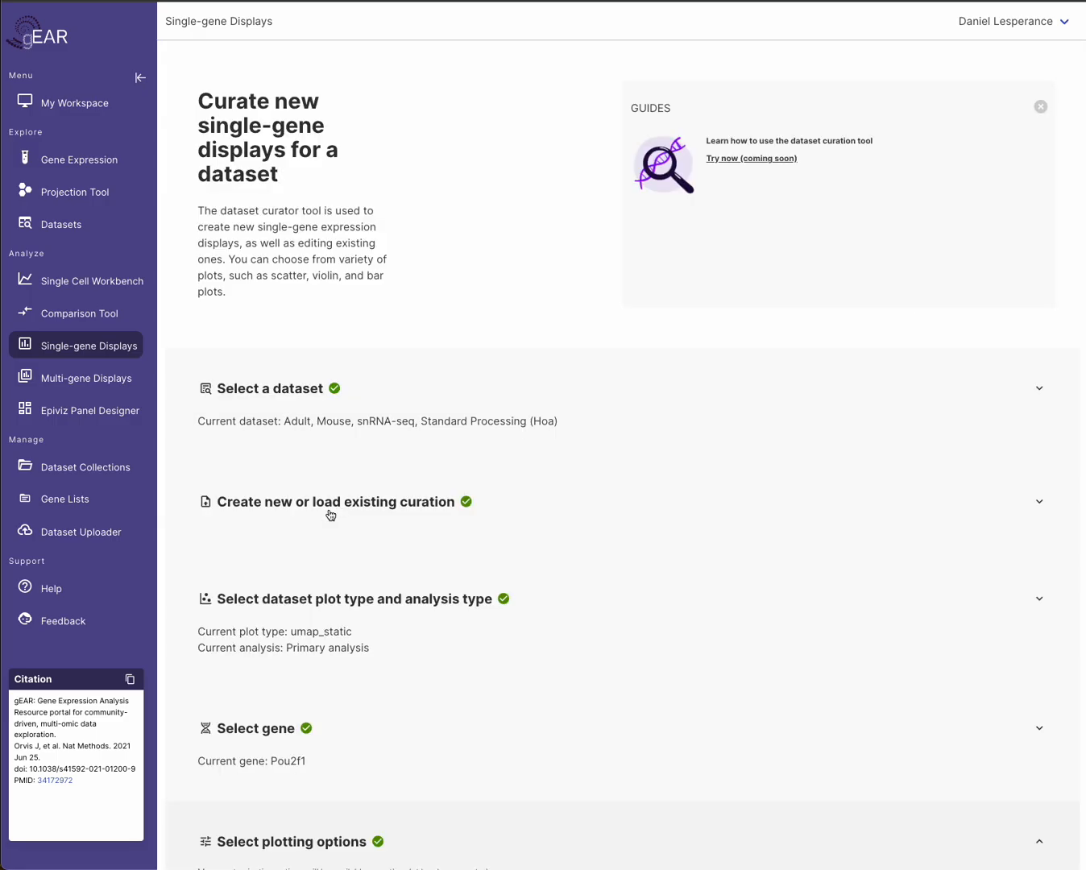
scroll(425, 368, "down", 3)
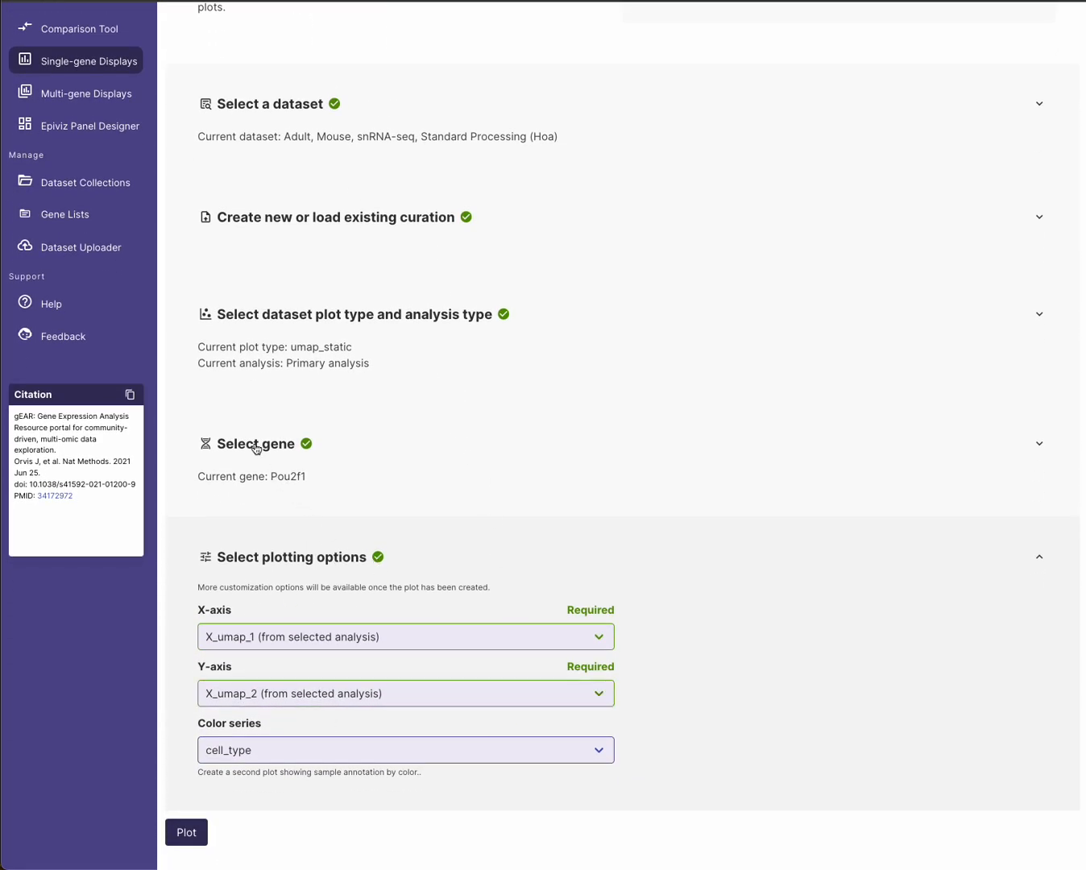
left_click(1041, 321)
left_click(407, 563)
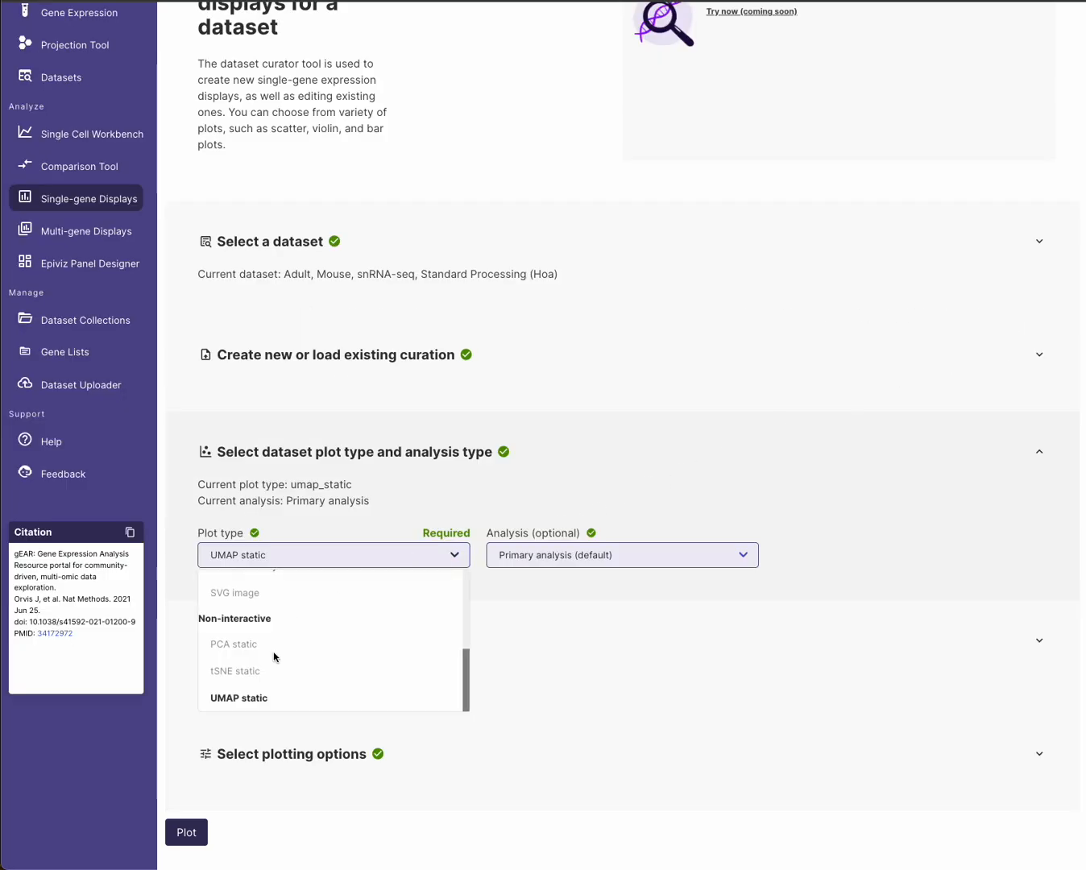
scroll(274, 657, "up", 5)
scroll(231, 657, "down", 2)
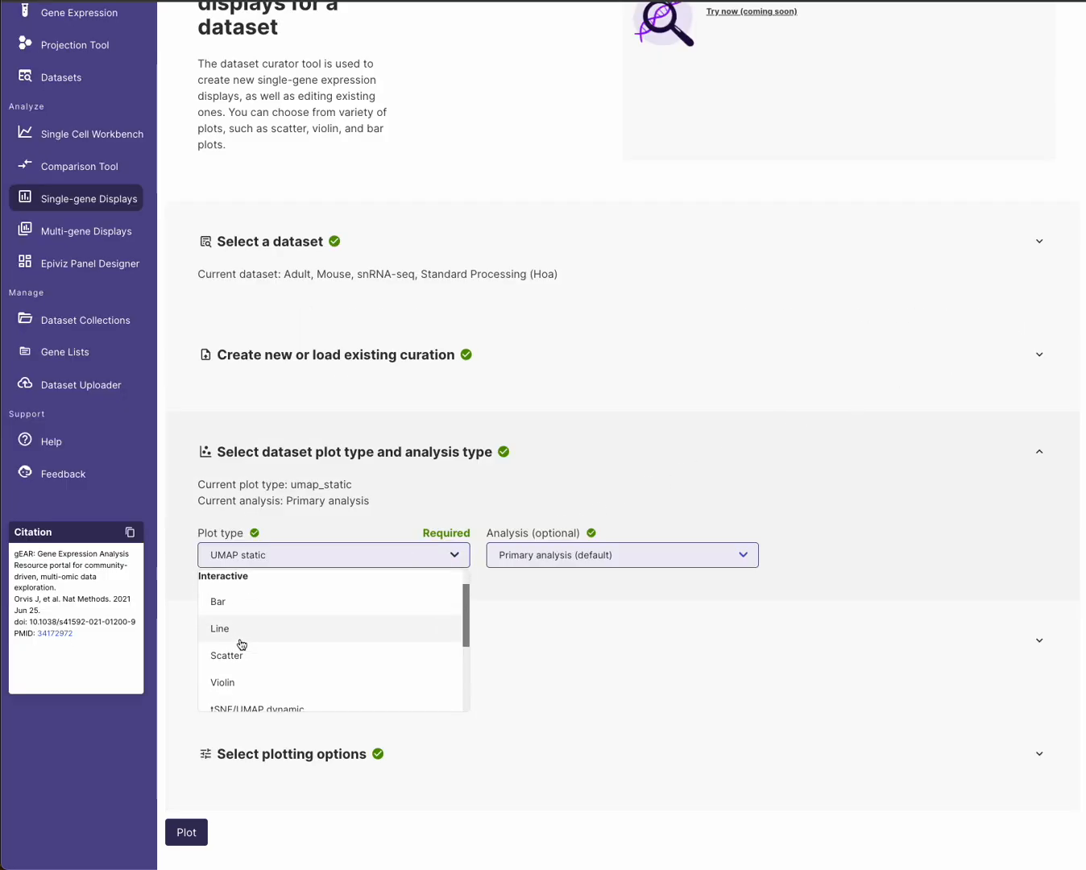
scroll(229, 665, "down", 1)
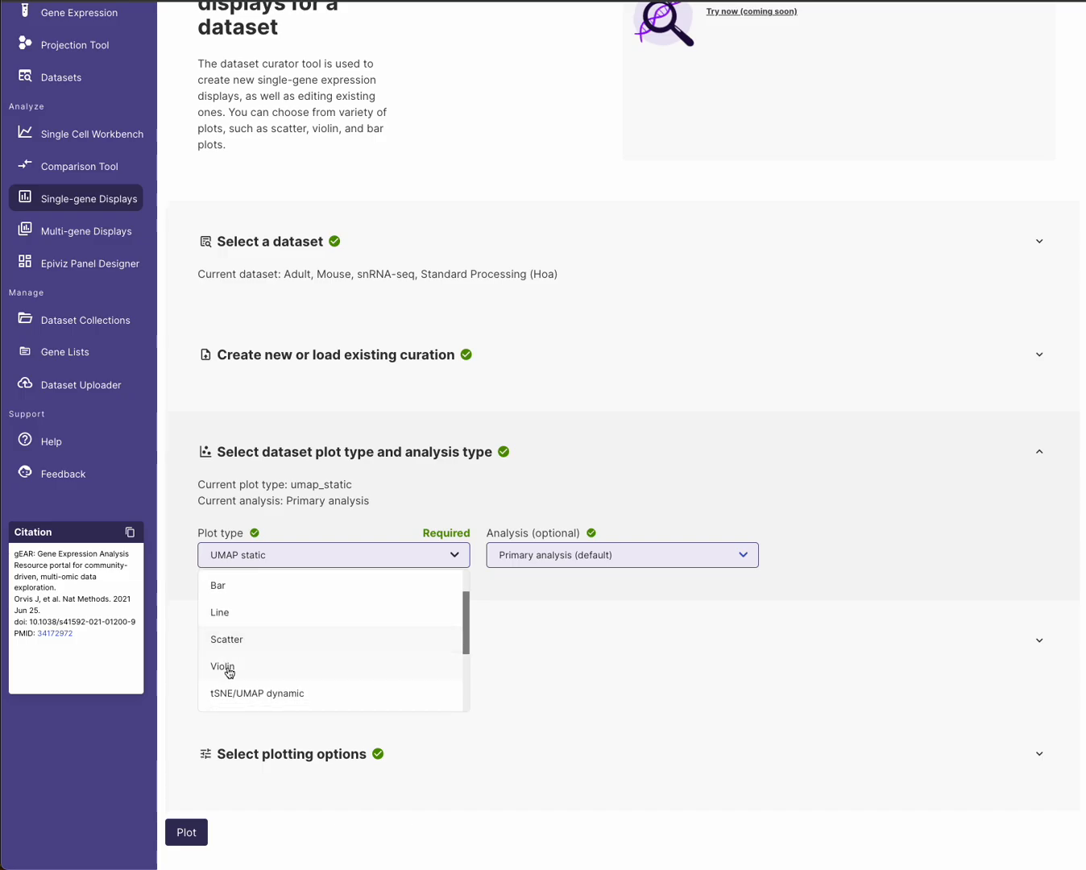
left_click(225, 668)
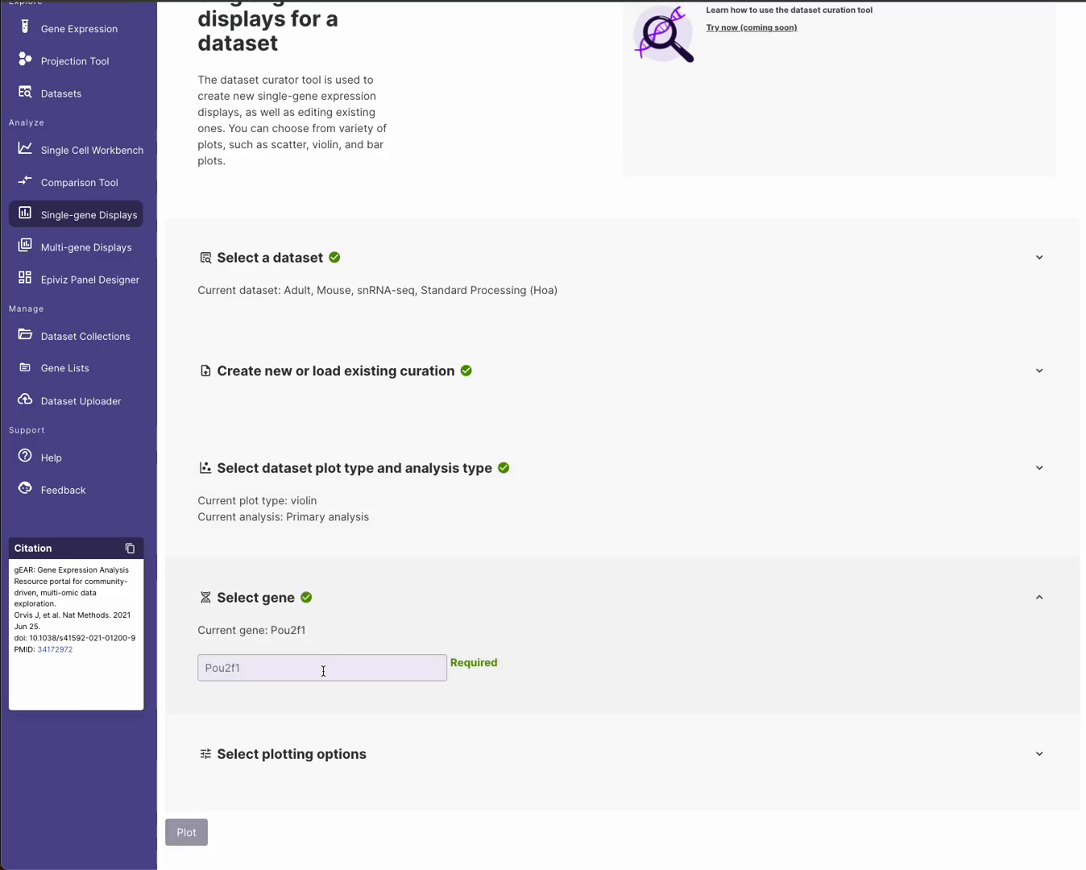
Set the violin plot's X-axis to cell_type, keeping expression on the Y-axis, and create the plot
left_click(351, 755)
scroll(404, 726, "down", 2)
left_click(452, 668)
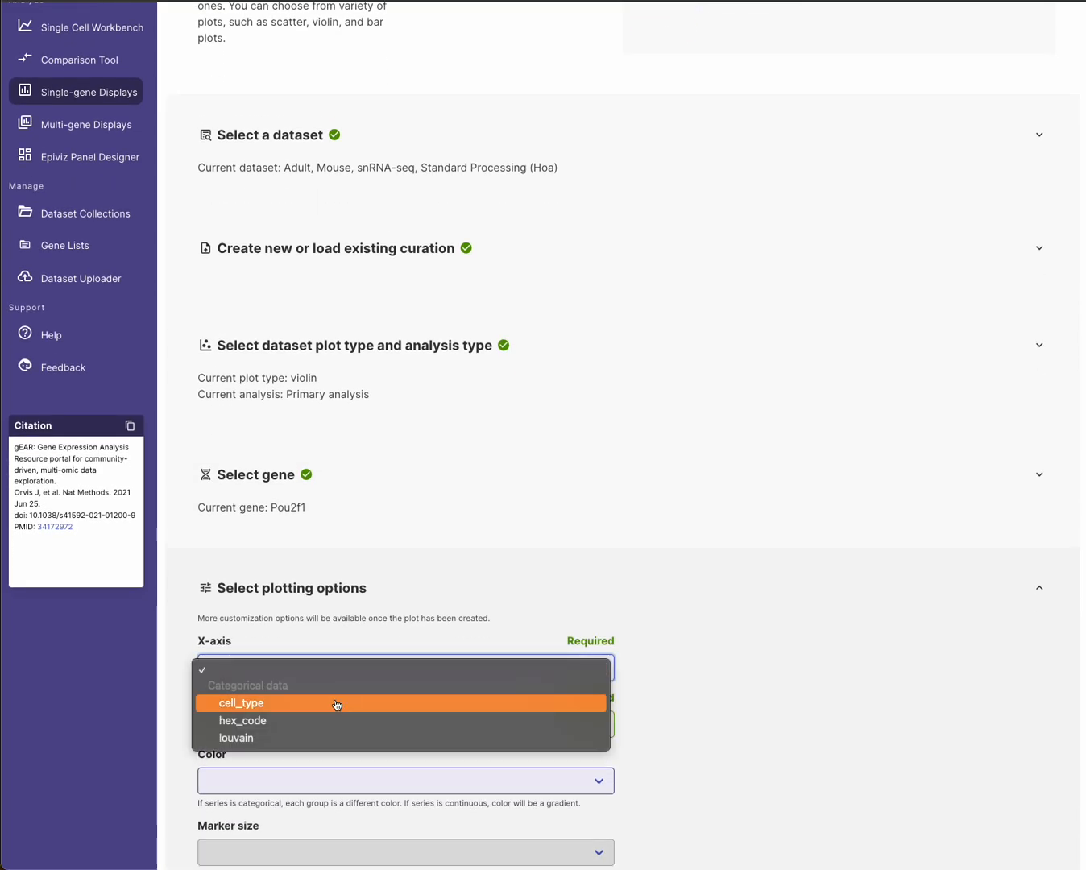
left_click(301, 711)
scroll(527, 643, "down", 4)
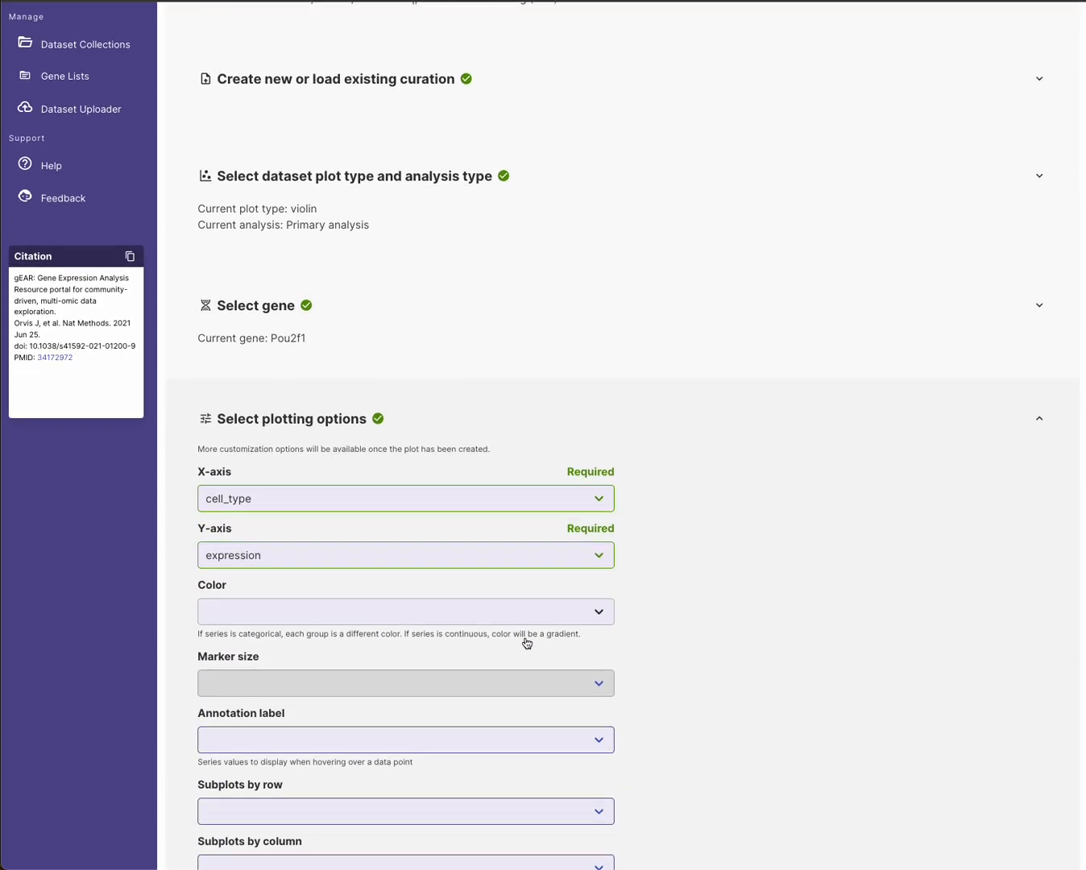
left_click(187, 833)
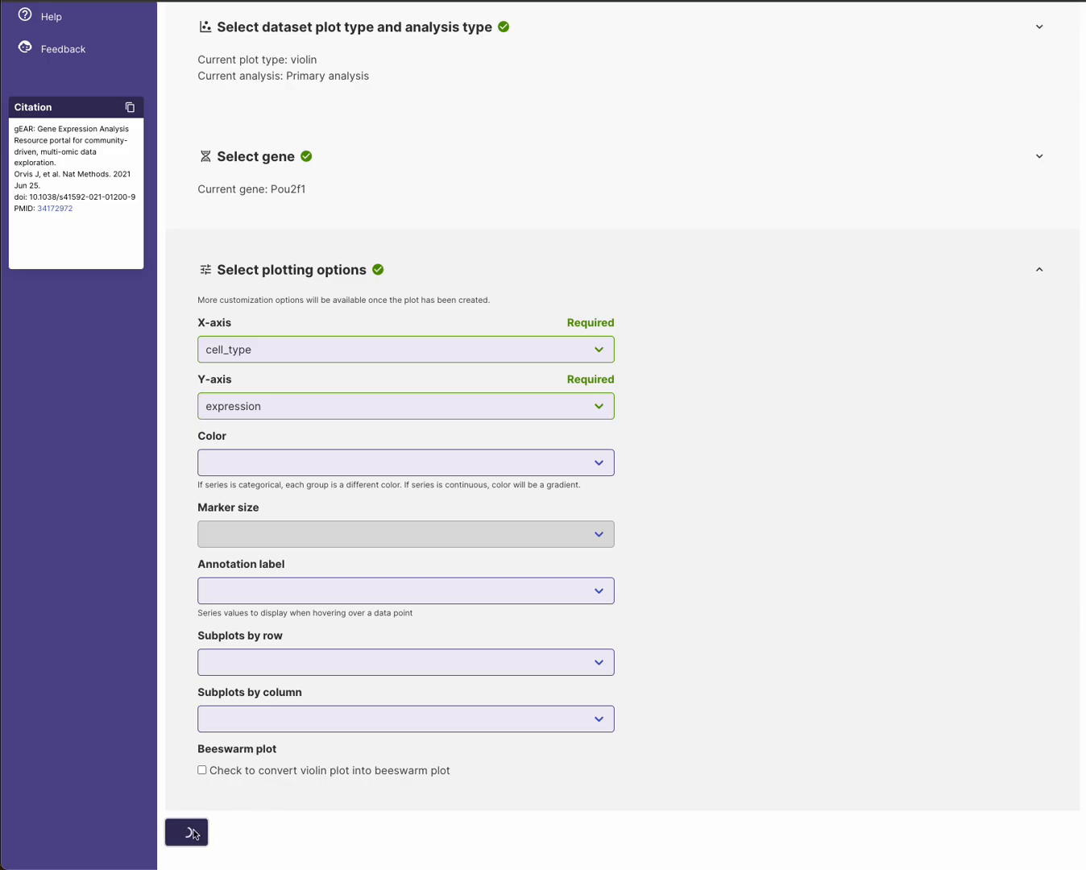